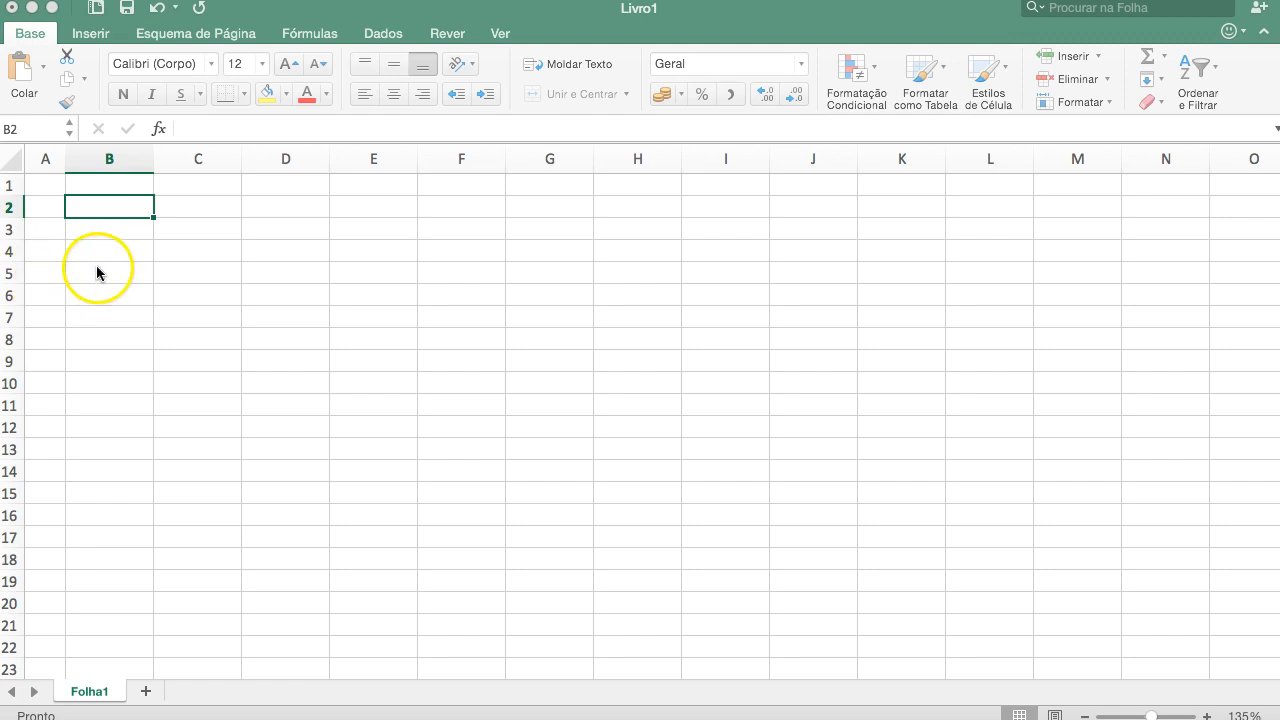
# Enter the label "Centro A" in cell B3
pyautogui.click(203, 206)
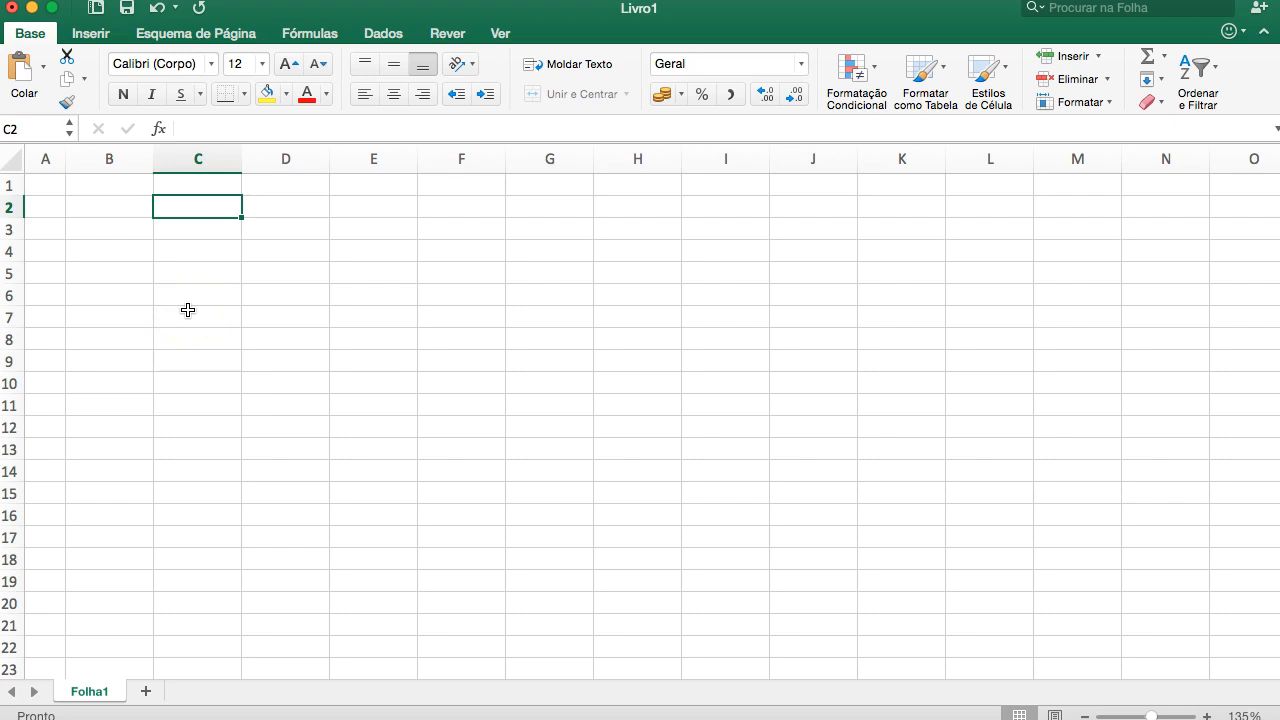
pyautogui.click(86, 232)
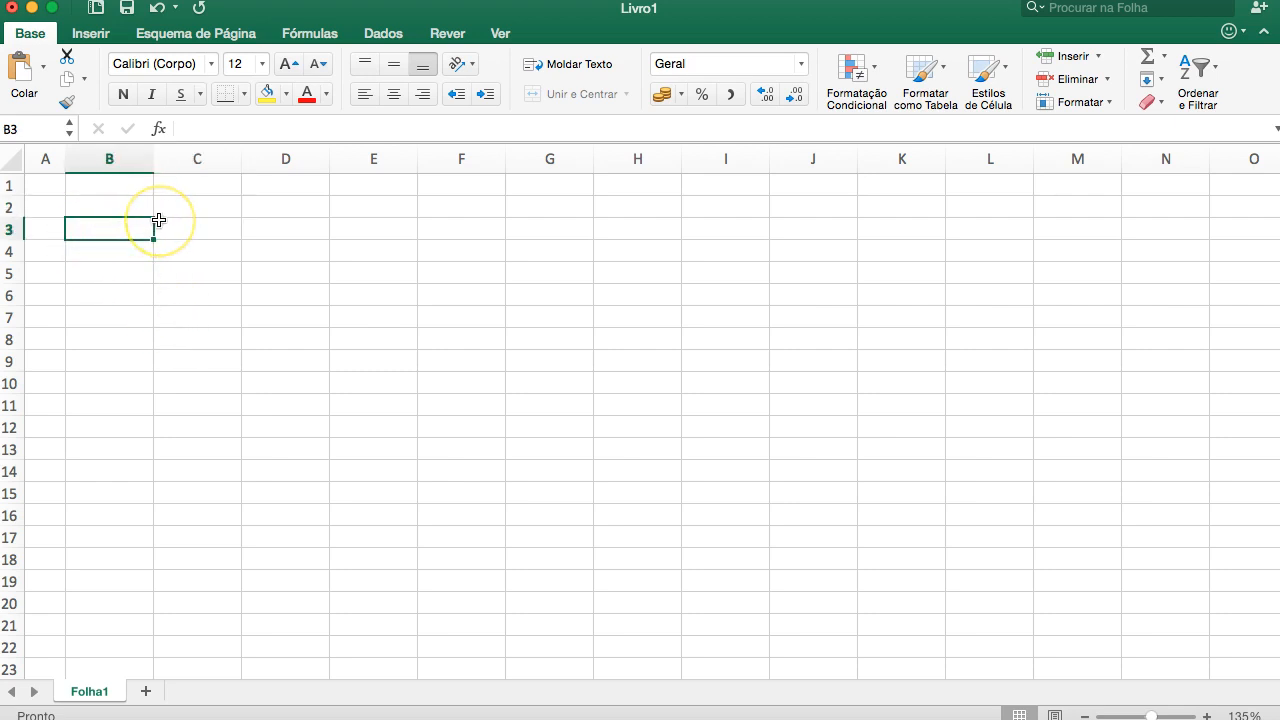
pyautogui.write('Ce')
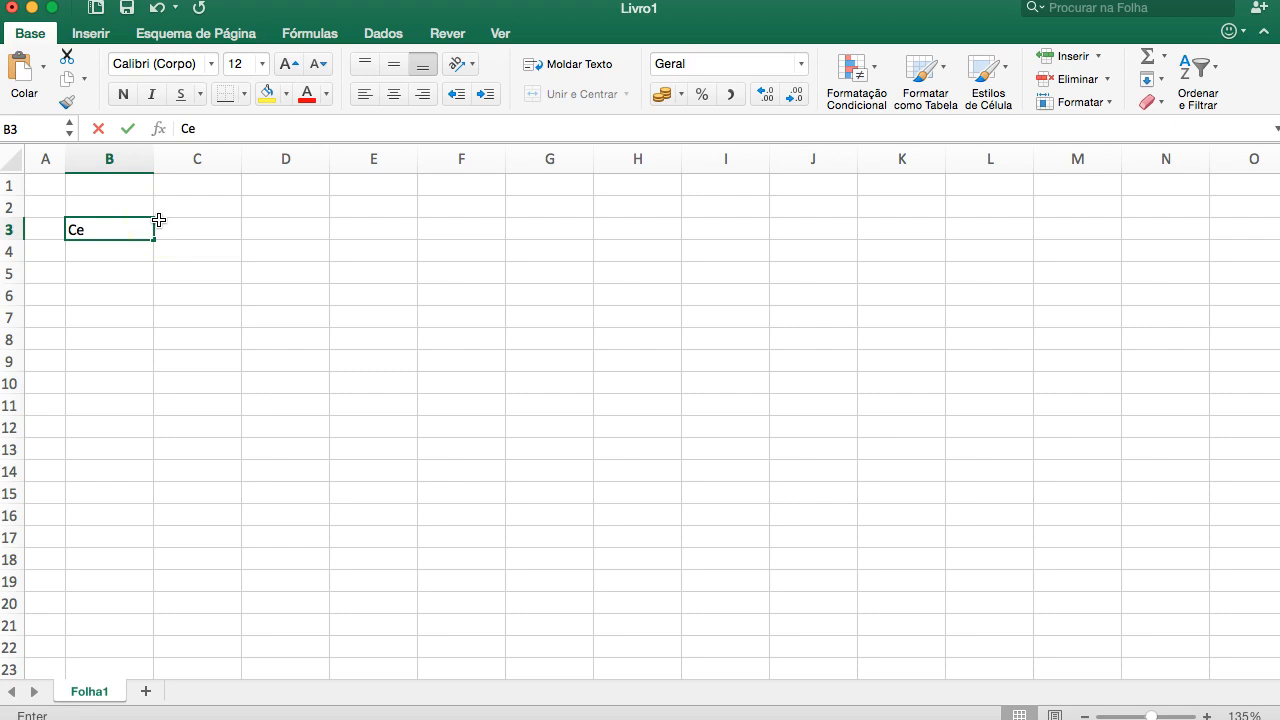
pyautogui.write('ntro A')
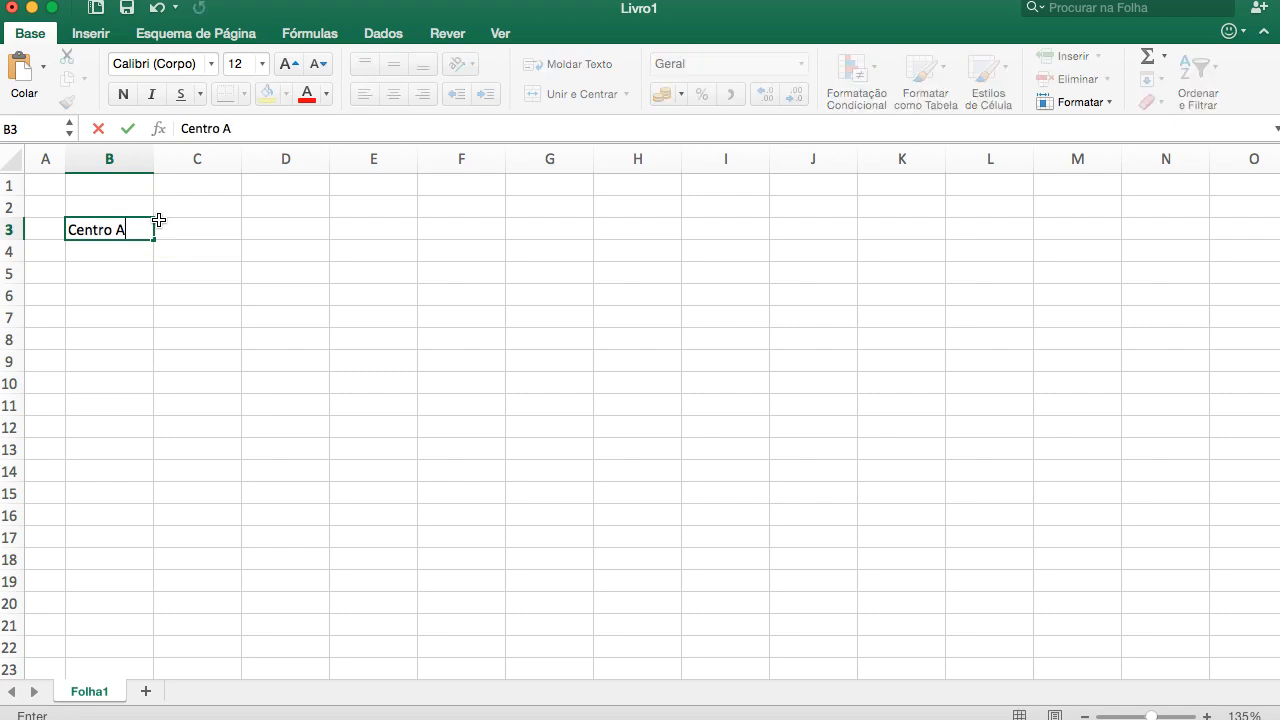
# Enter the row label "Custos do período anterior" in cell C3
pyautogui.click(180, 229)
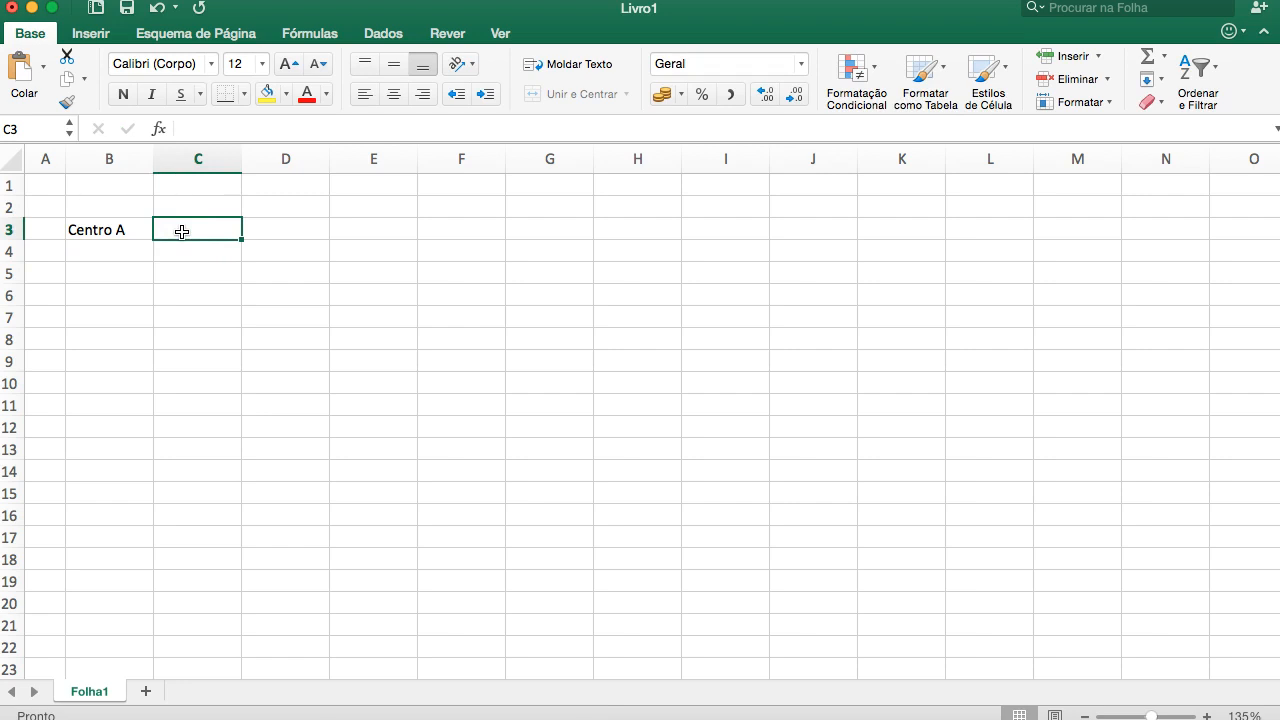
pyautogui.write('Custos do')
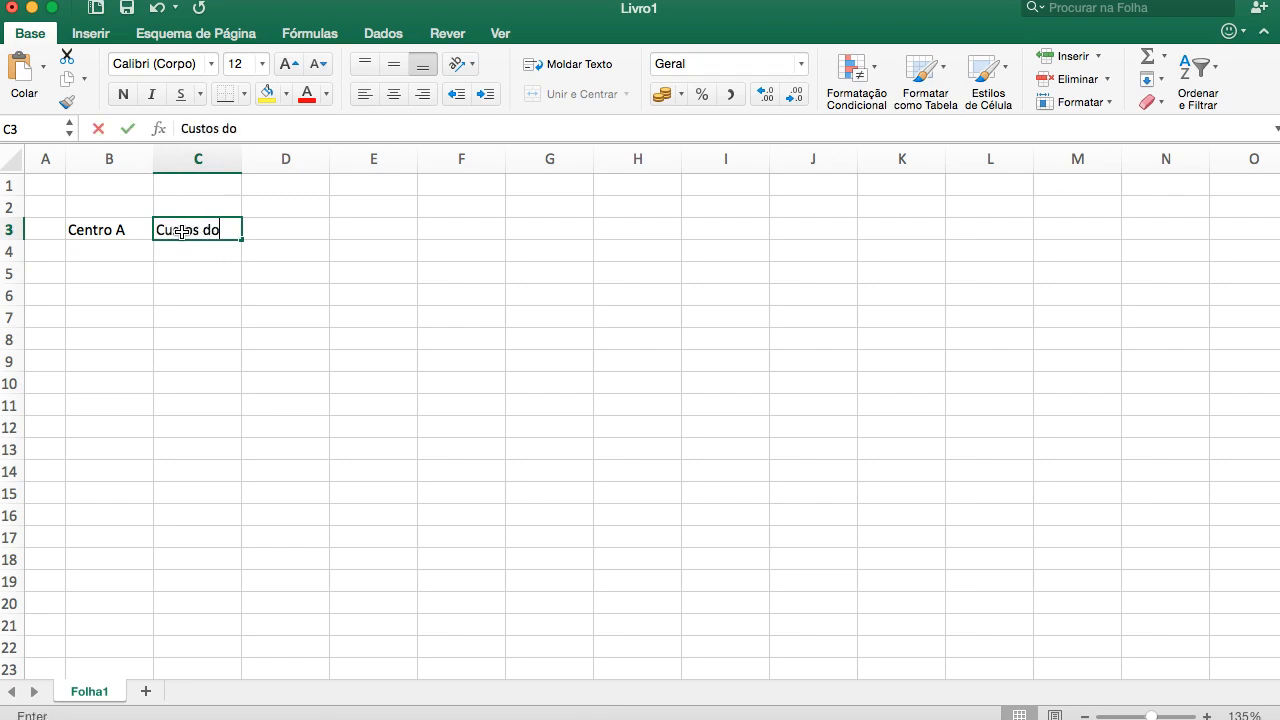
pyautogui.write(' peí')
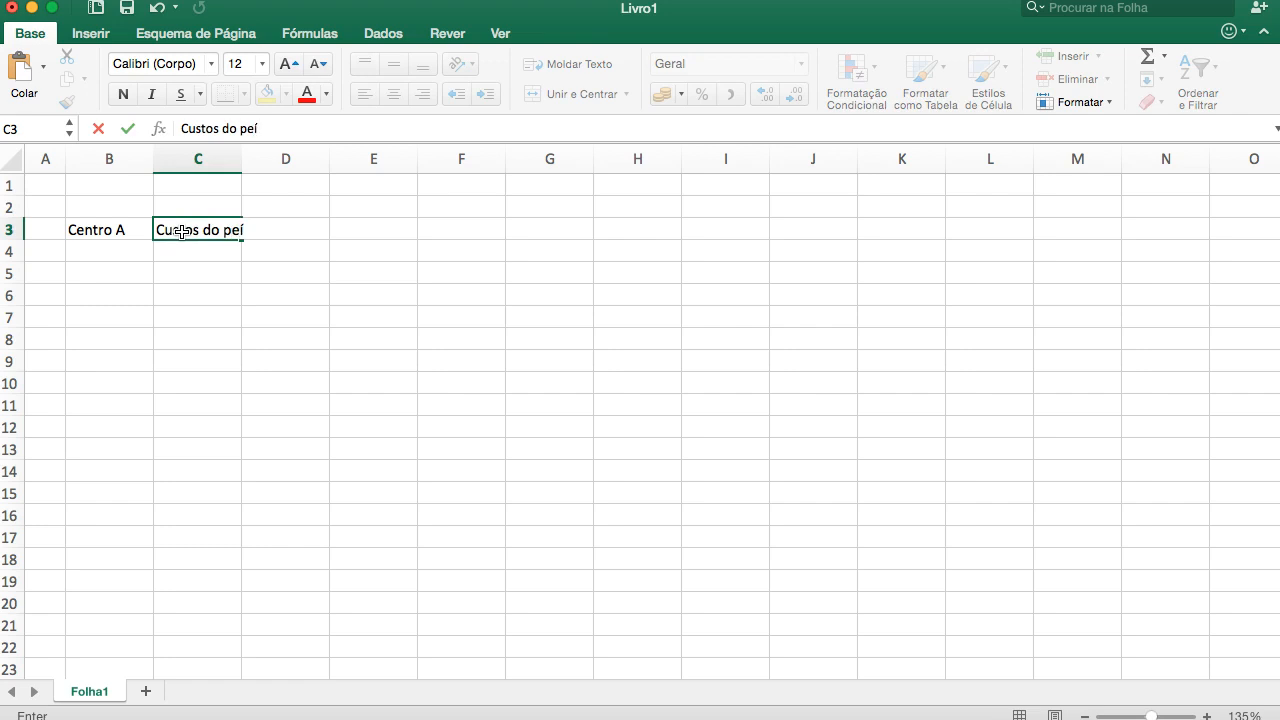
pyautogui.press('BackSpace')
pyautogui.write('rí')
pyautogui.press('BackSpace')
pyautogui.write('io')
pyautogui.press('BackSpace')
pyautogui.press('BackSpace')
pyautogui.write('íodo anterior')
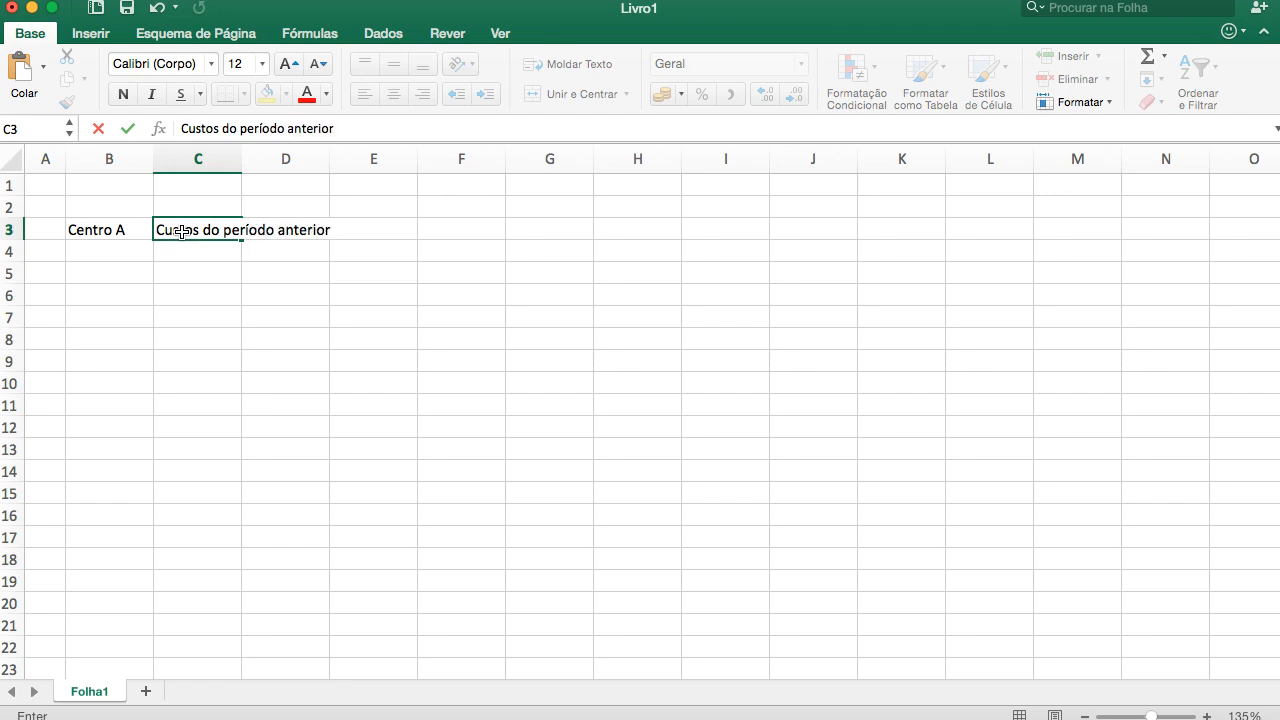
# Auto-fit the width of column C to its text
pyautogui.click(248, 159)
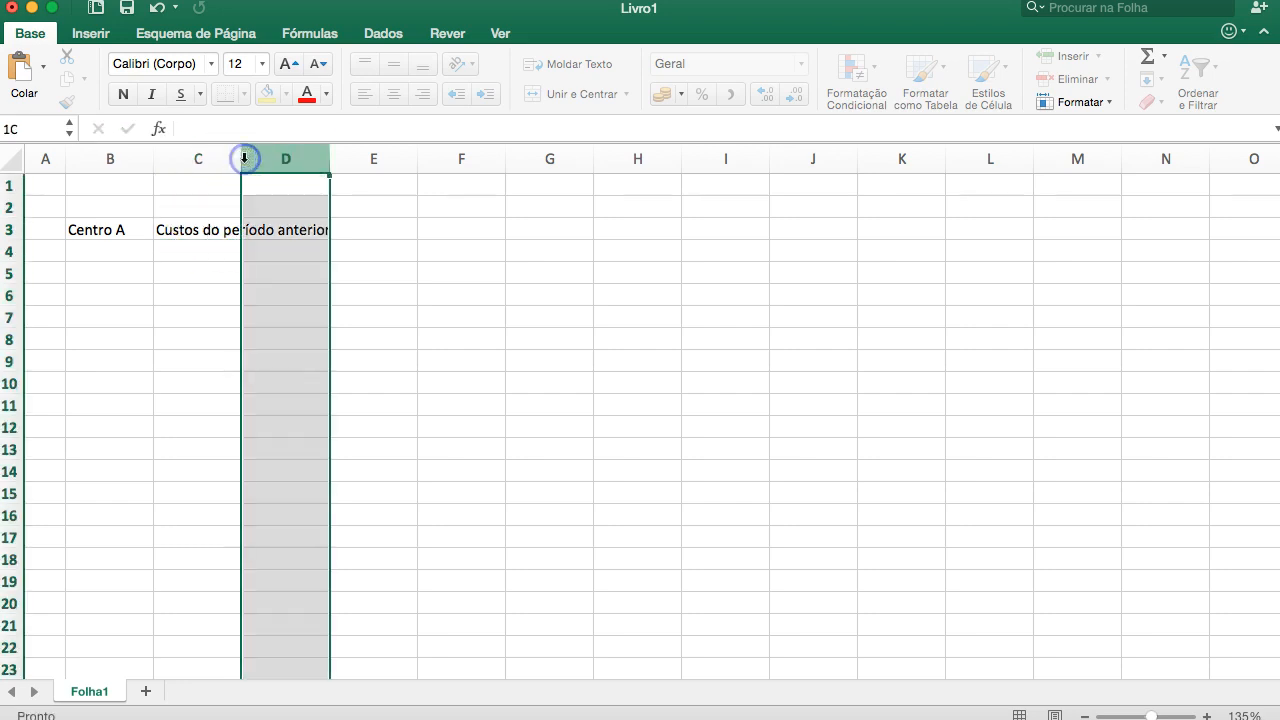
pyautogui.doubleClick(242, 152)
pyautogui.click(271, 229)
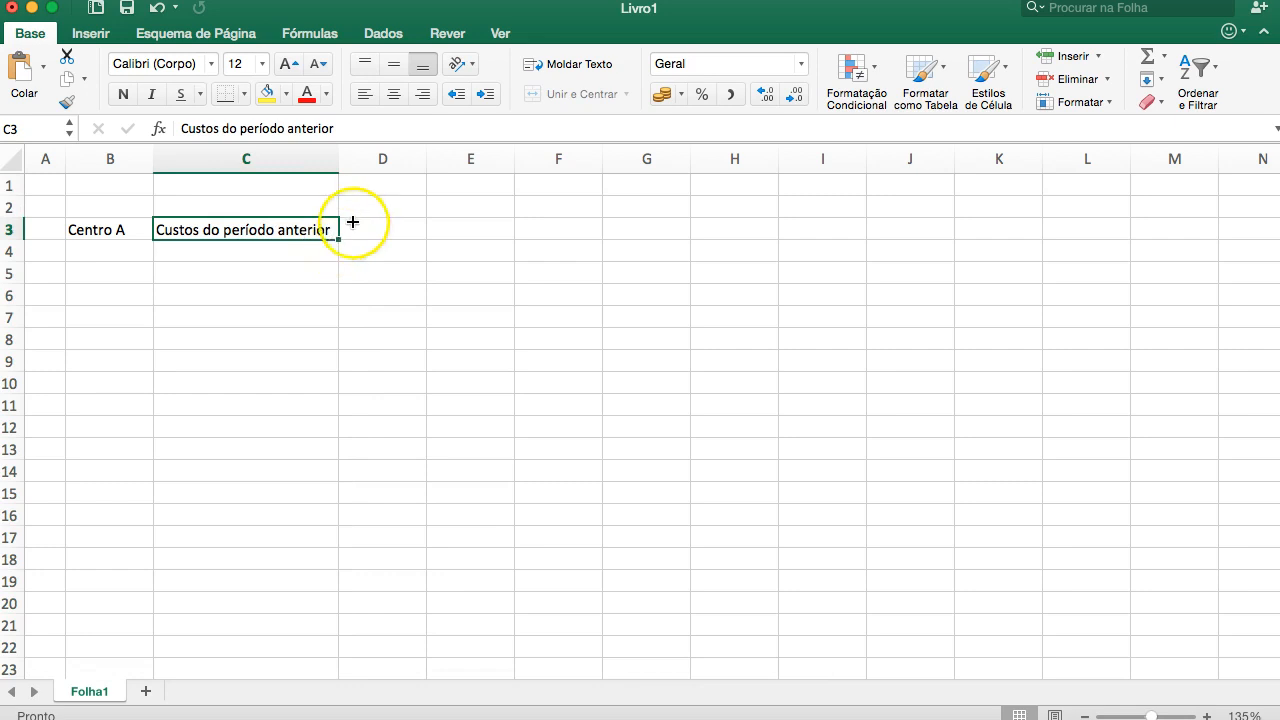
# Enter the column heading "Enc. 004" in cell D2
pyautogui.click(380, 206)
pyautogui.write('Enc. 005')
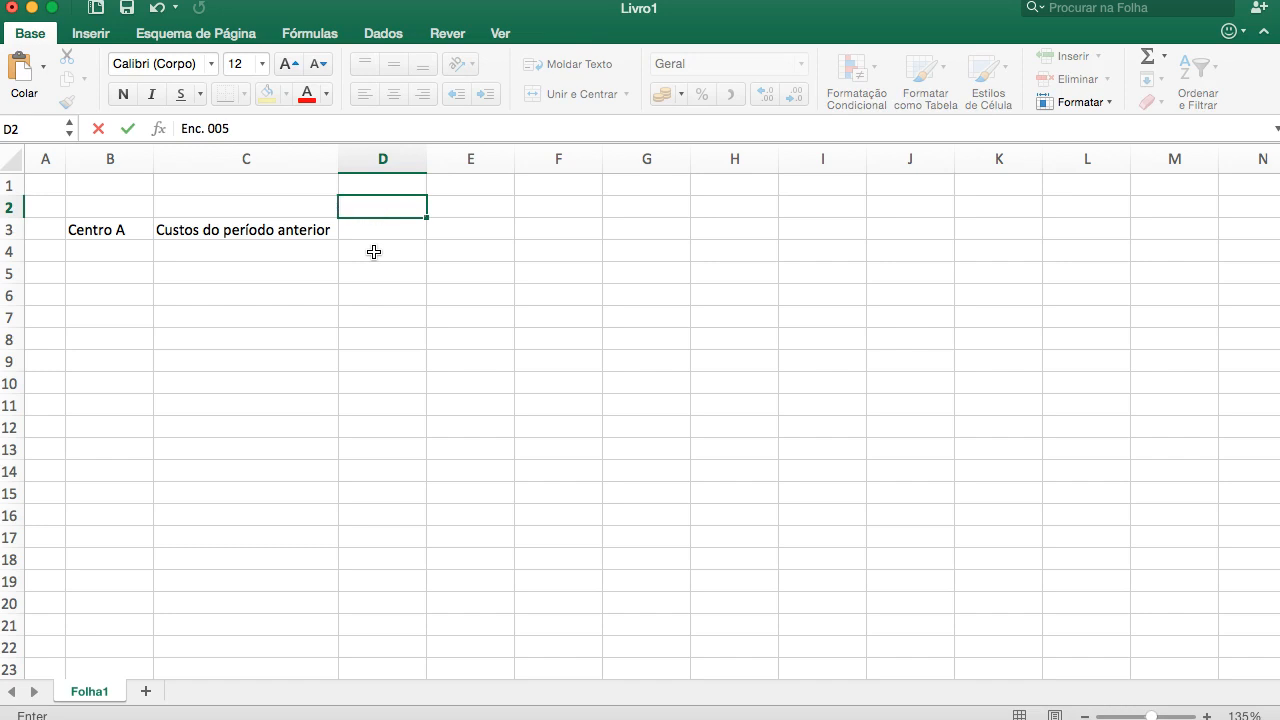
pyautogui.press('Tab')
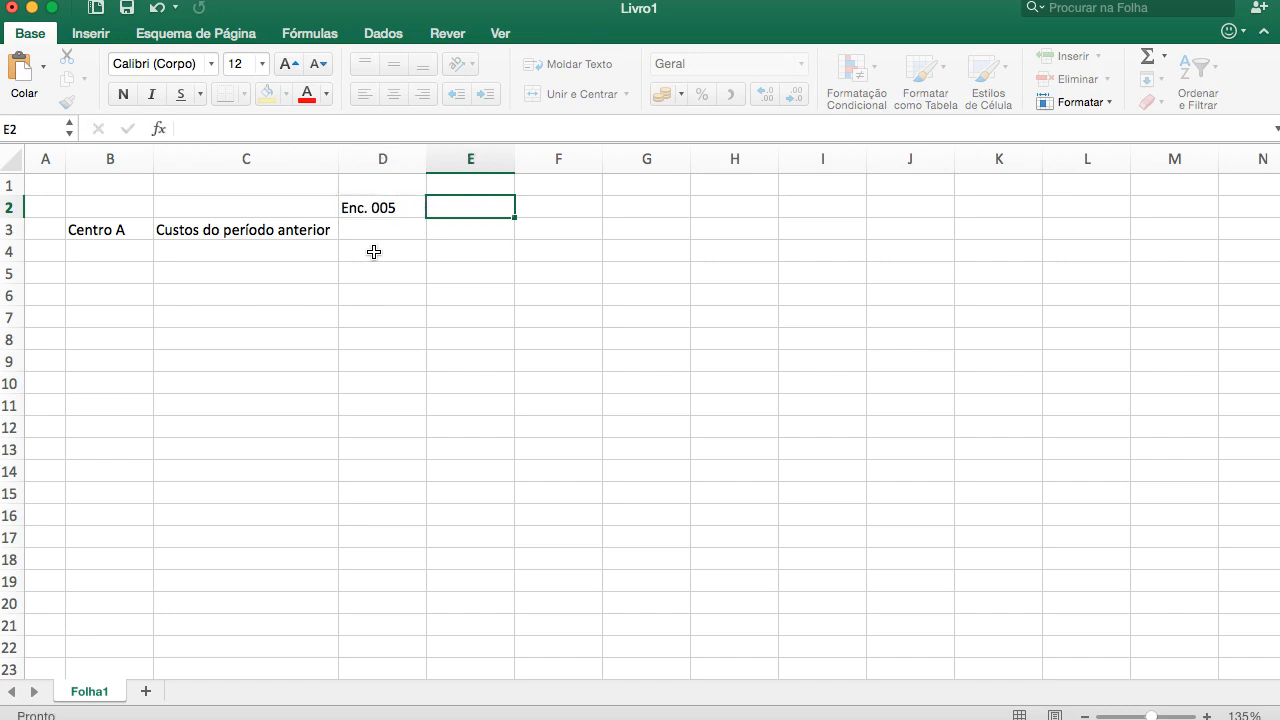
pyautogui.press('Left')
pyautogui.click(286, 131)
pyautogui.press('BackSpace')
pyautogui.write('4')
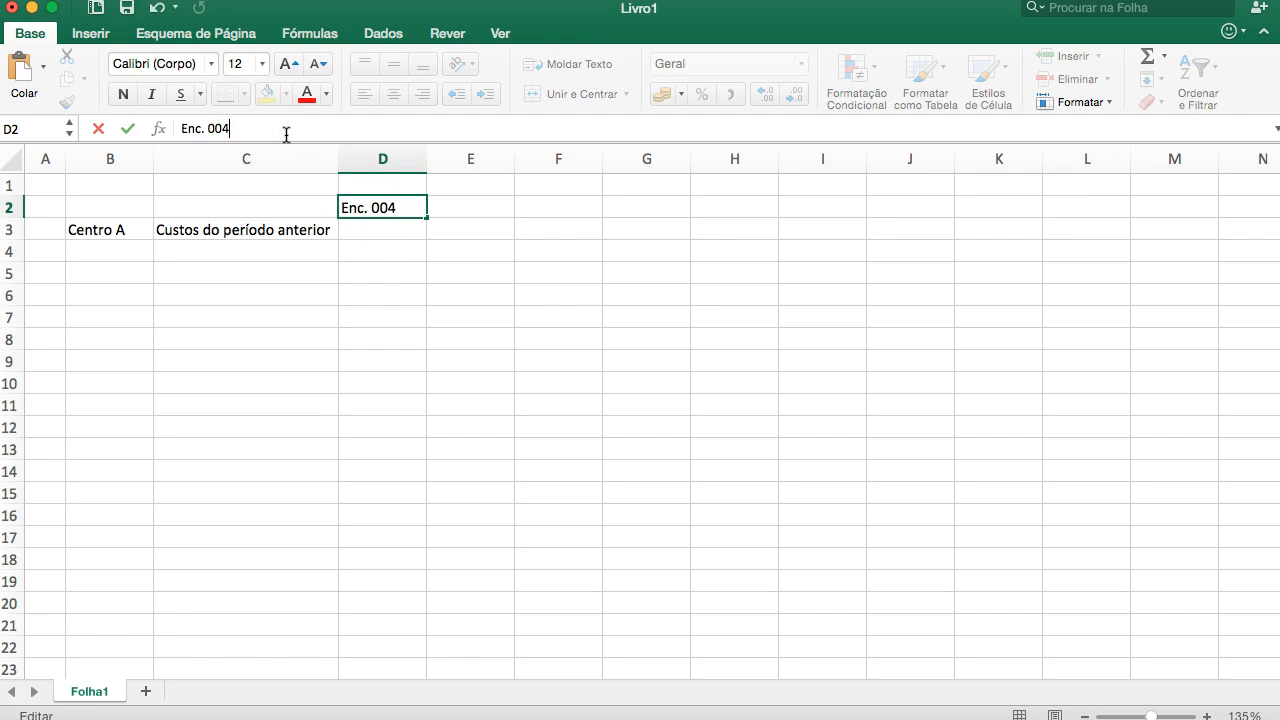
# Add the column headings "Enc. 005", "Enc. 006" and "Enc. 007" in cells E2 to G2
pyautogui.click(452, 205)
pyautogui.write('Enc. 005')
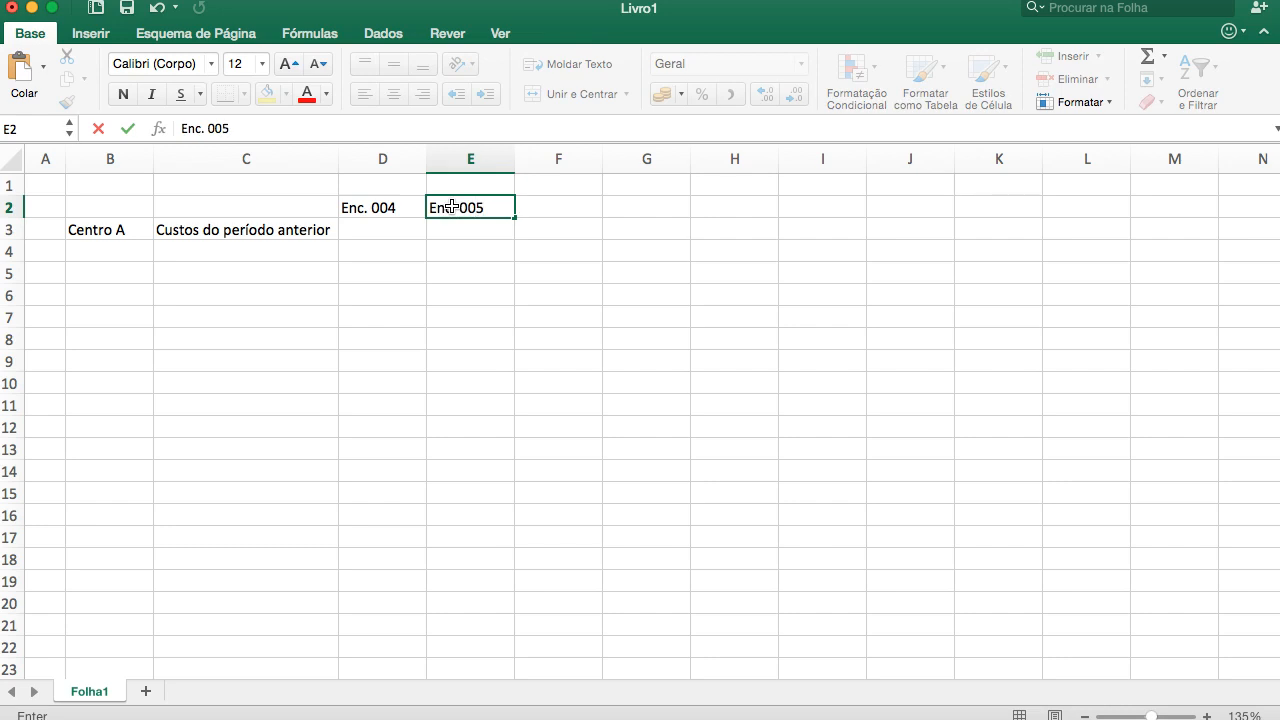
pyautogui.press('Return')
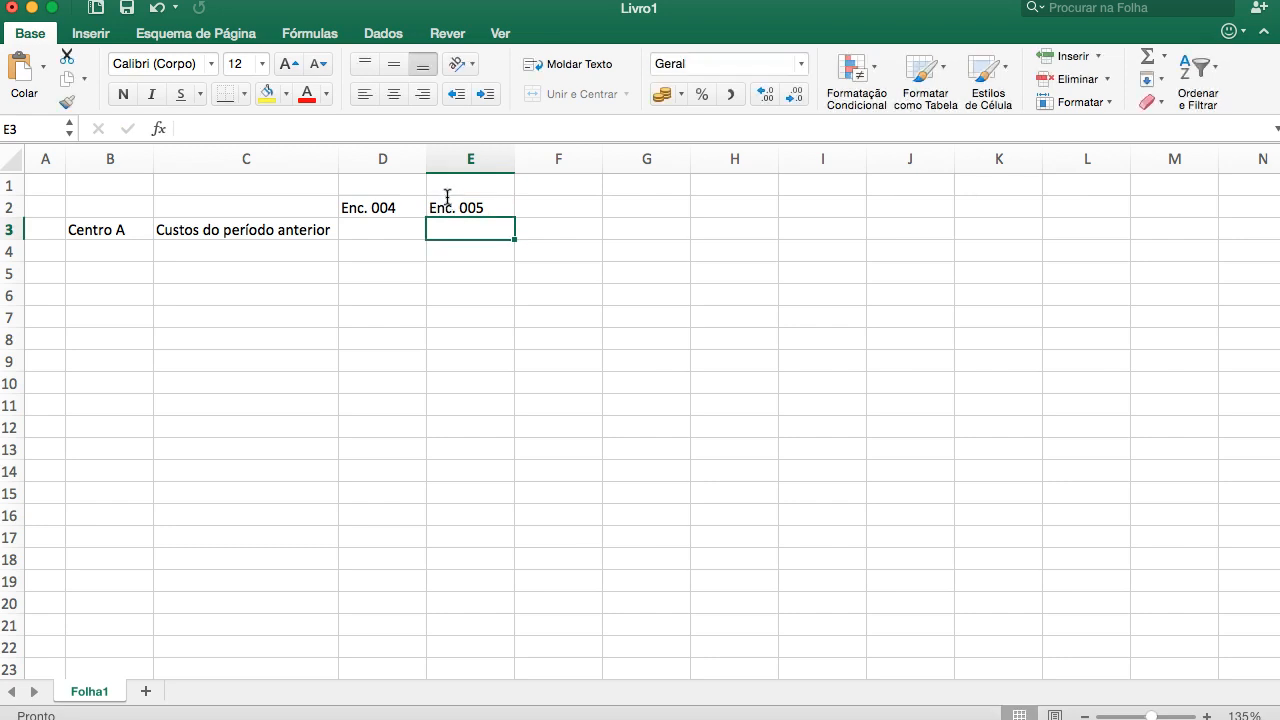
pyautogui.click(572, 208)
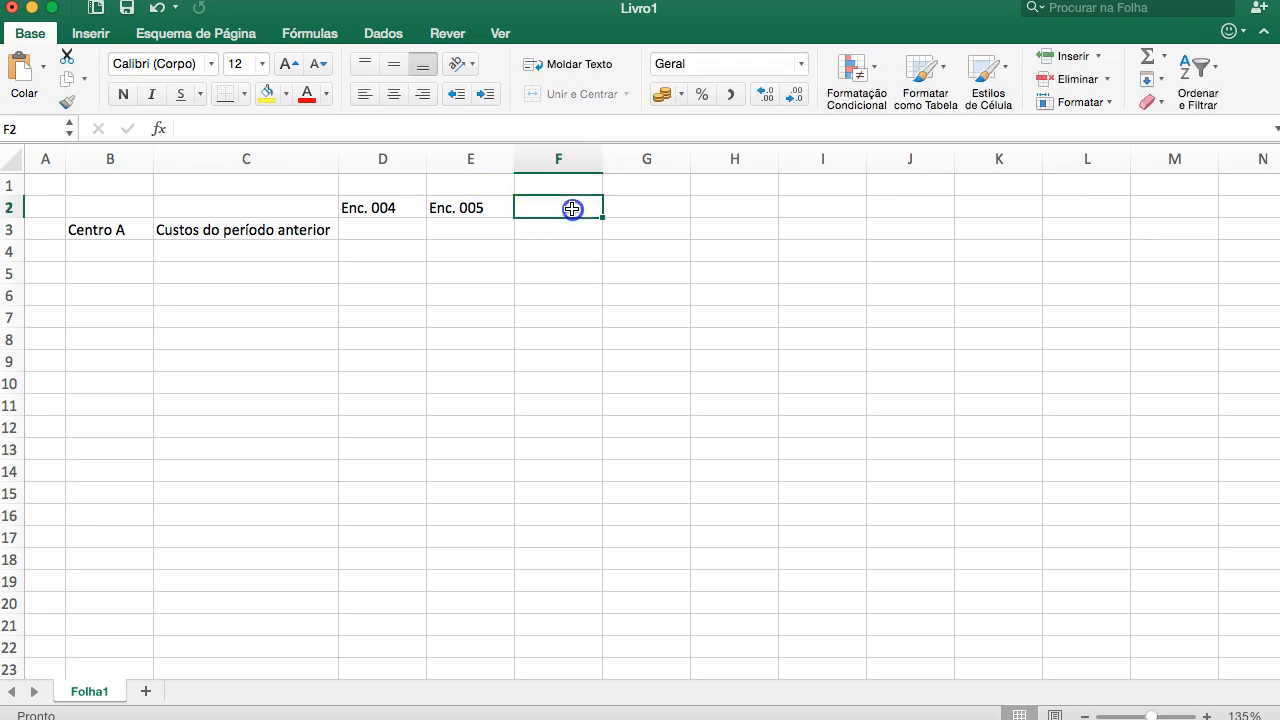
pyautogui.write('Enc')
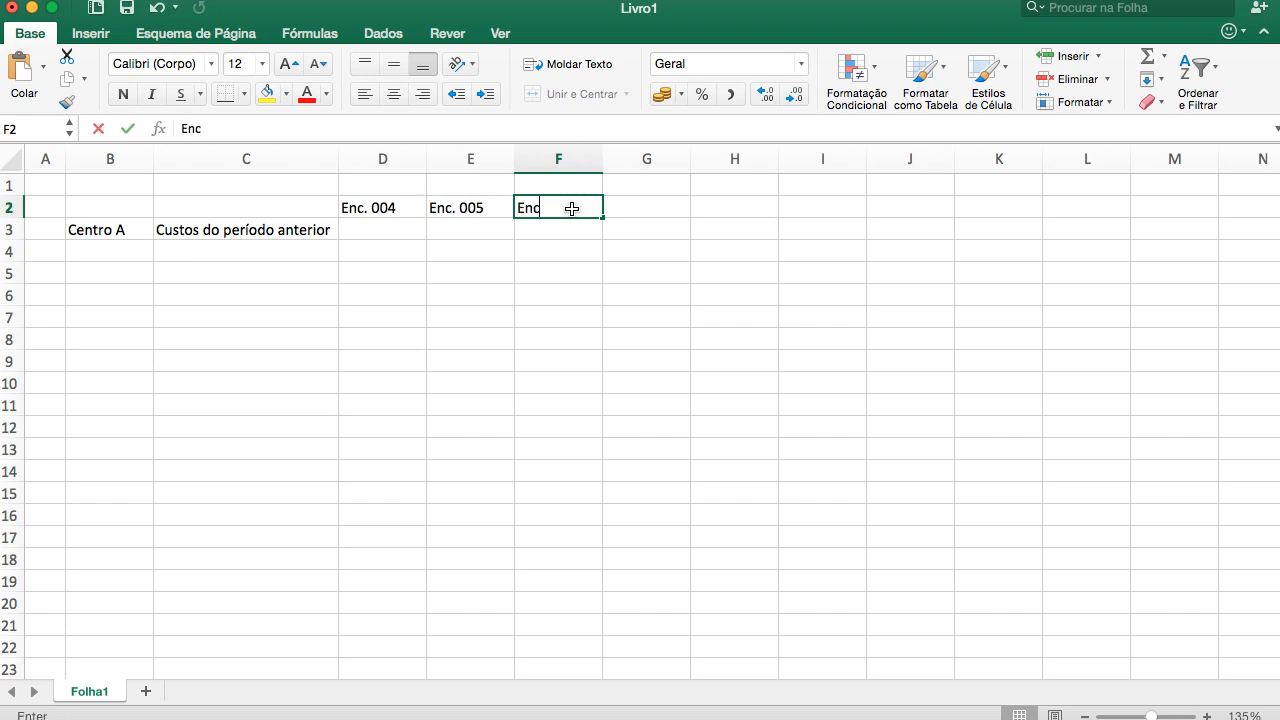
pyautogui.write('. 006')
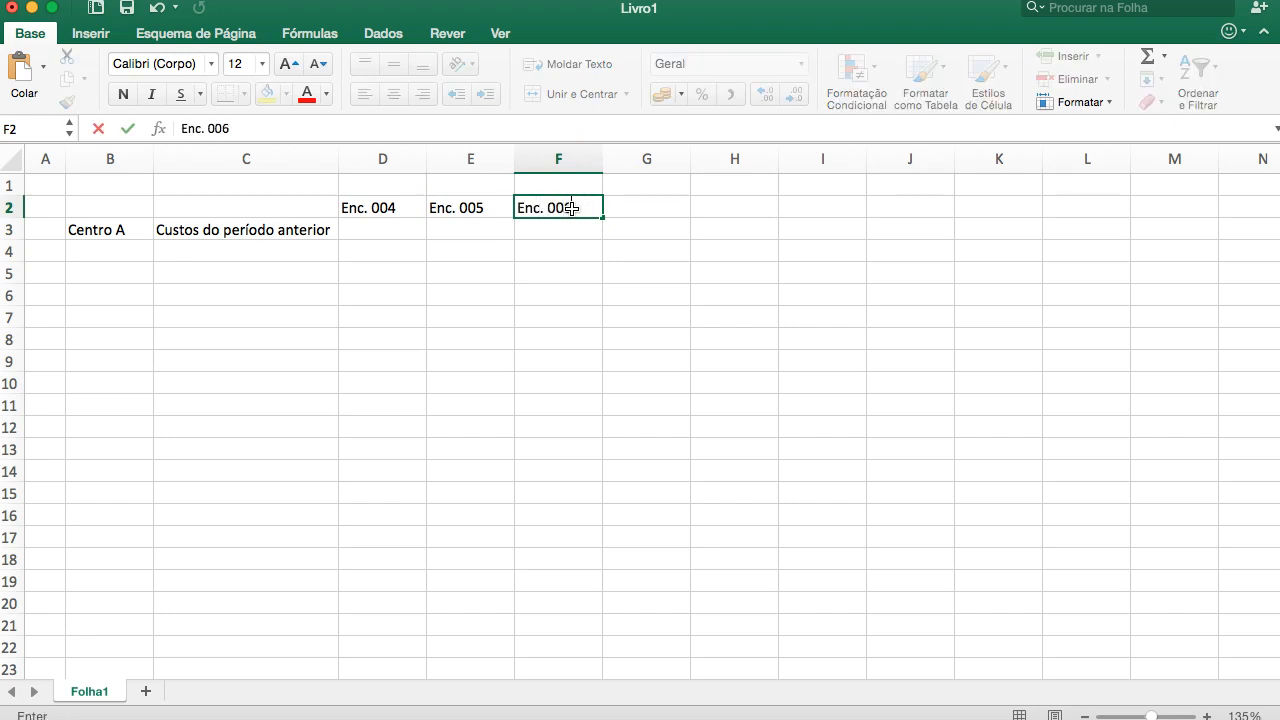
pyautogui.click(638, 207)
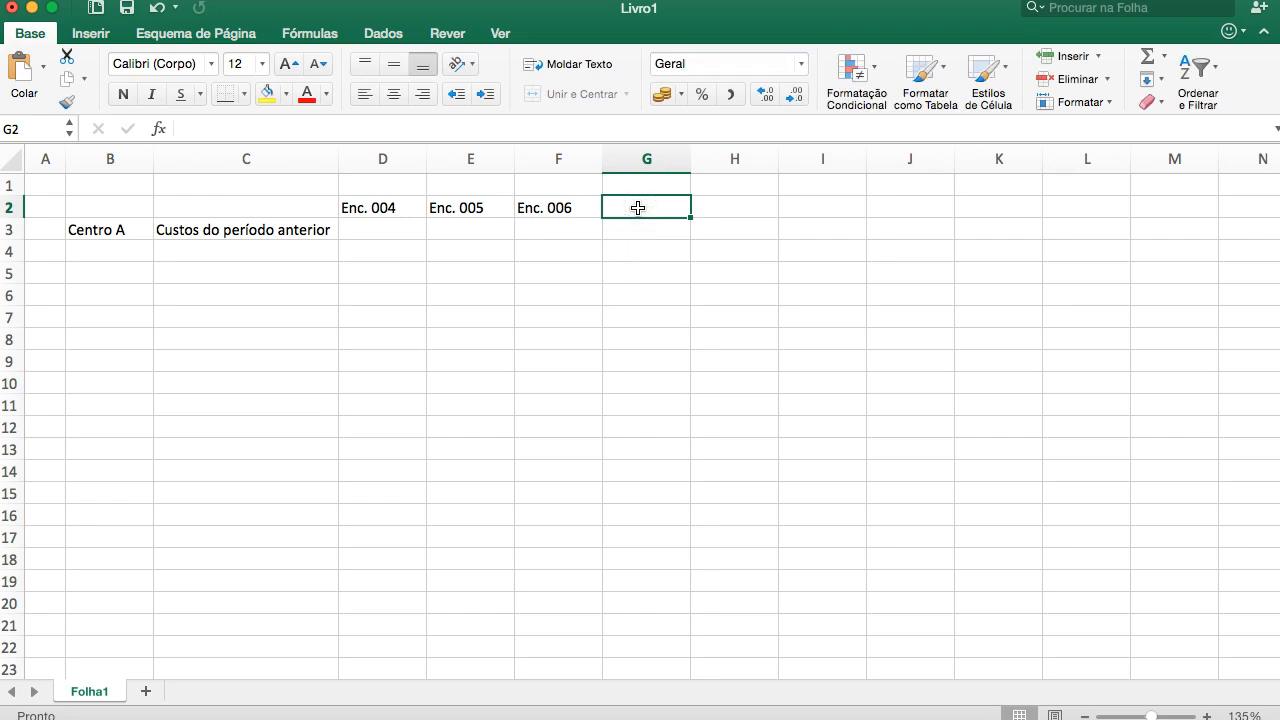
pyautogui.write('Enc. 007')
# Enter the column heading "Total" with a capital T in cell H2
pyautogui.click(766, 203)
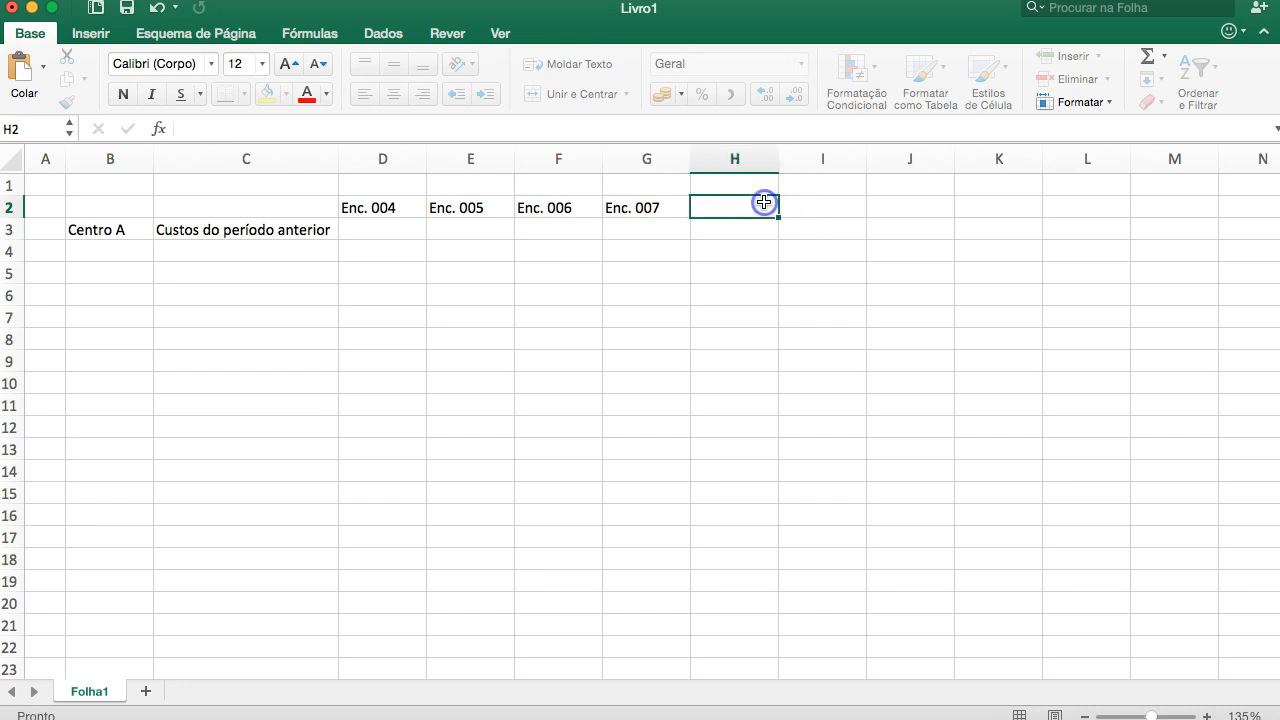
pyautogui.write('totel')
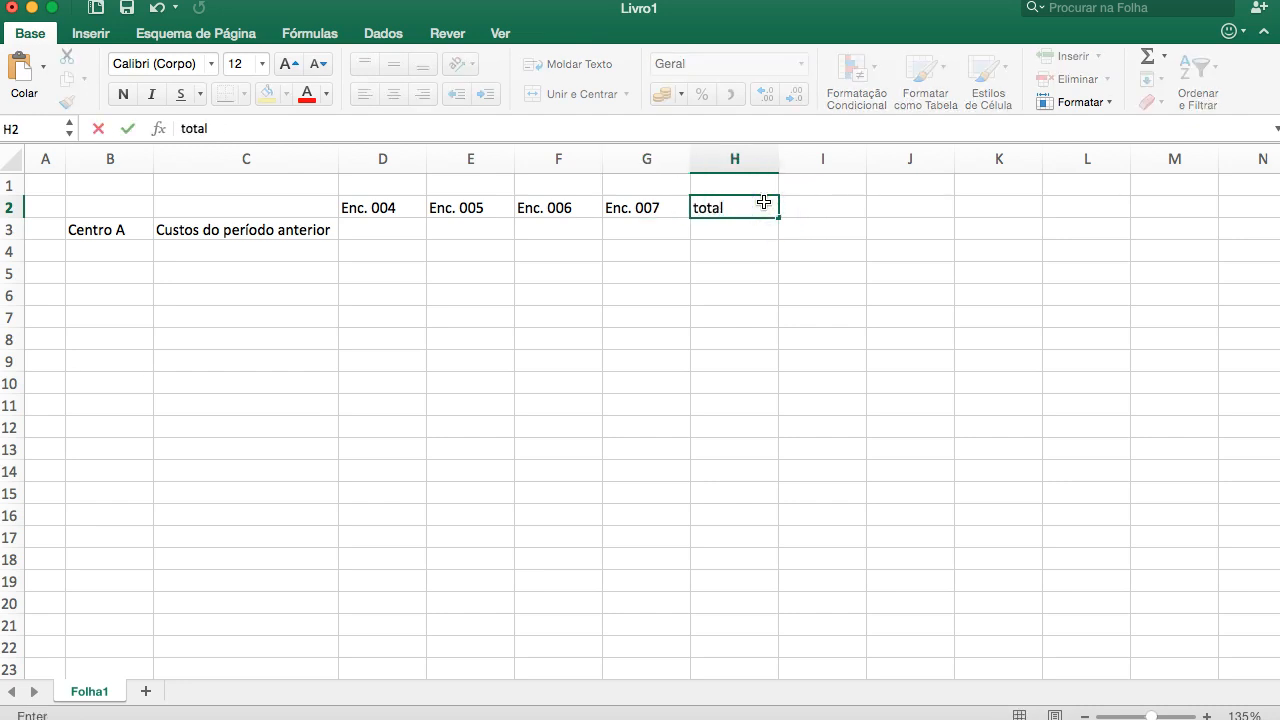
pyautogui.press('BackSpace')
pyautogui.press('BackSpace')
pyautogui.press('BackSpace')
pyautogui.press('BackSpace')
pyautogui.press('BackSpace')
pyautogui.write('Tt')
pyautogui.press('BackSpace')
pyautogui.write('otal')
pyautogui.press('Return')
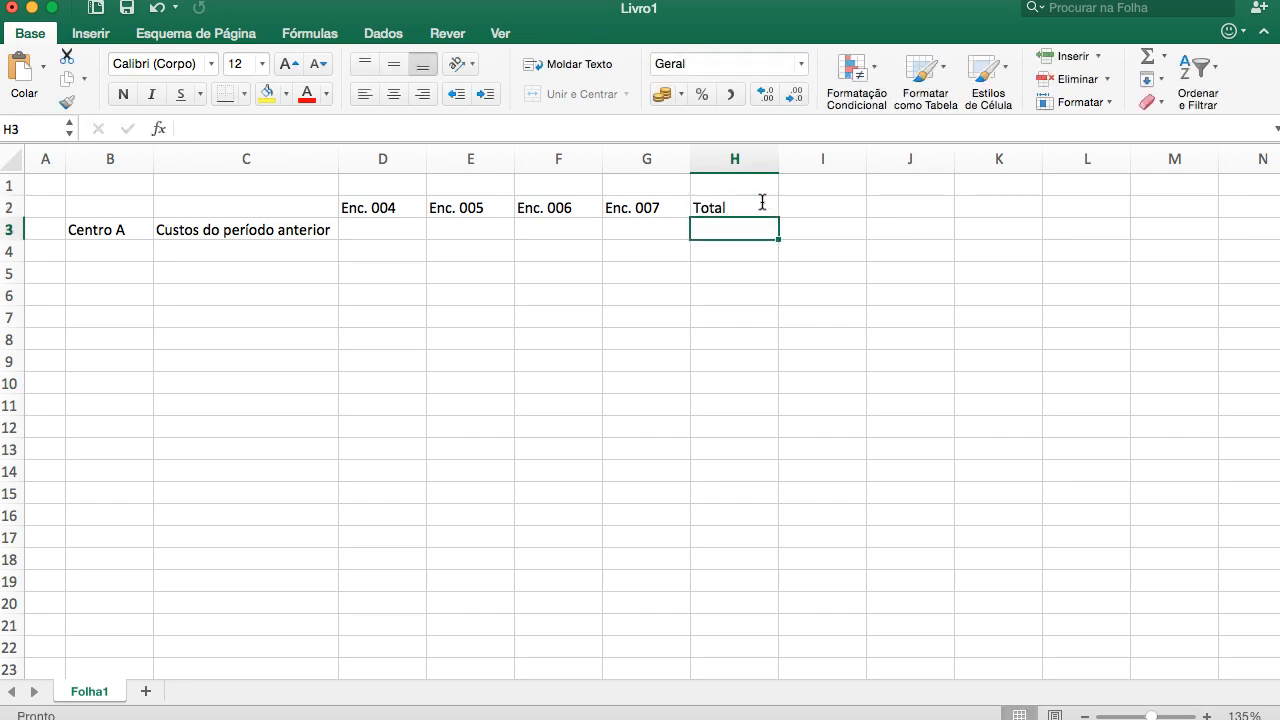
# Enter the prior-period cost of Enc. 004 in D3 as the sum +2400+240+300
pyautogui.click(390, 232)
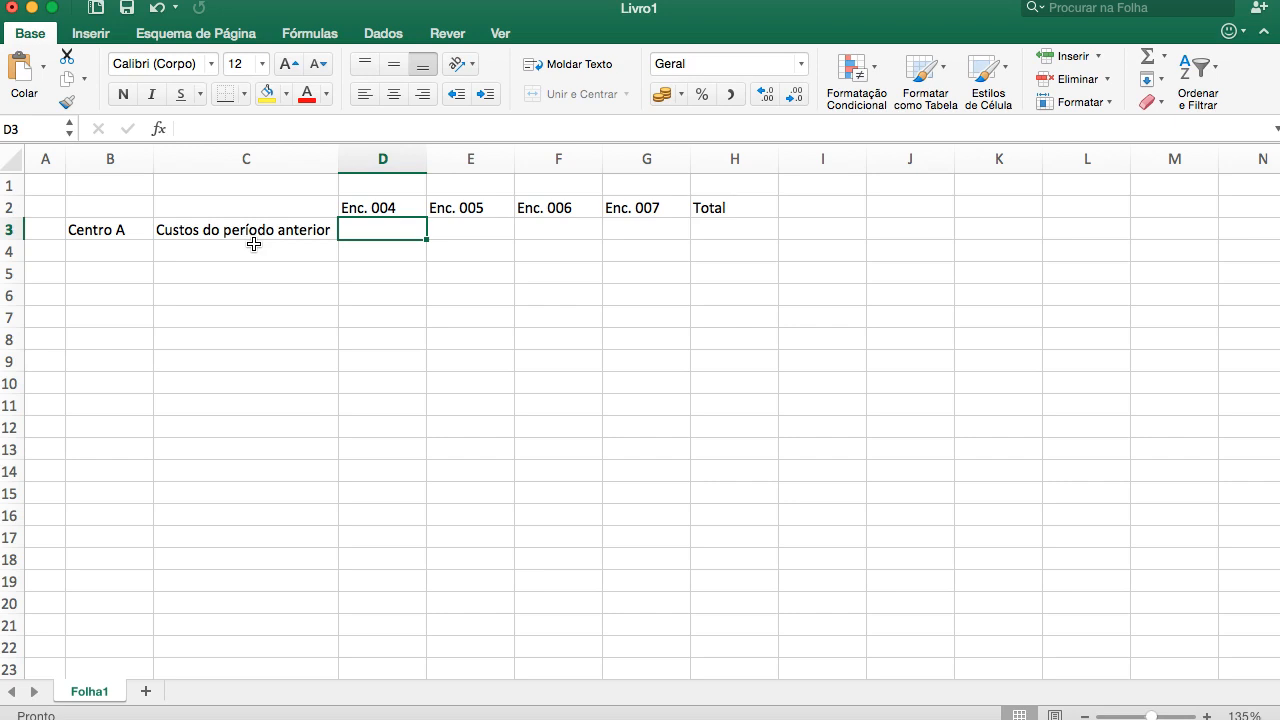
pyautogui.write('+')
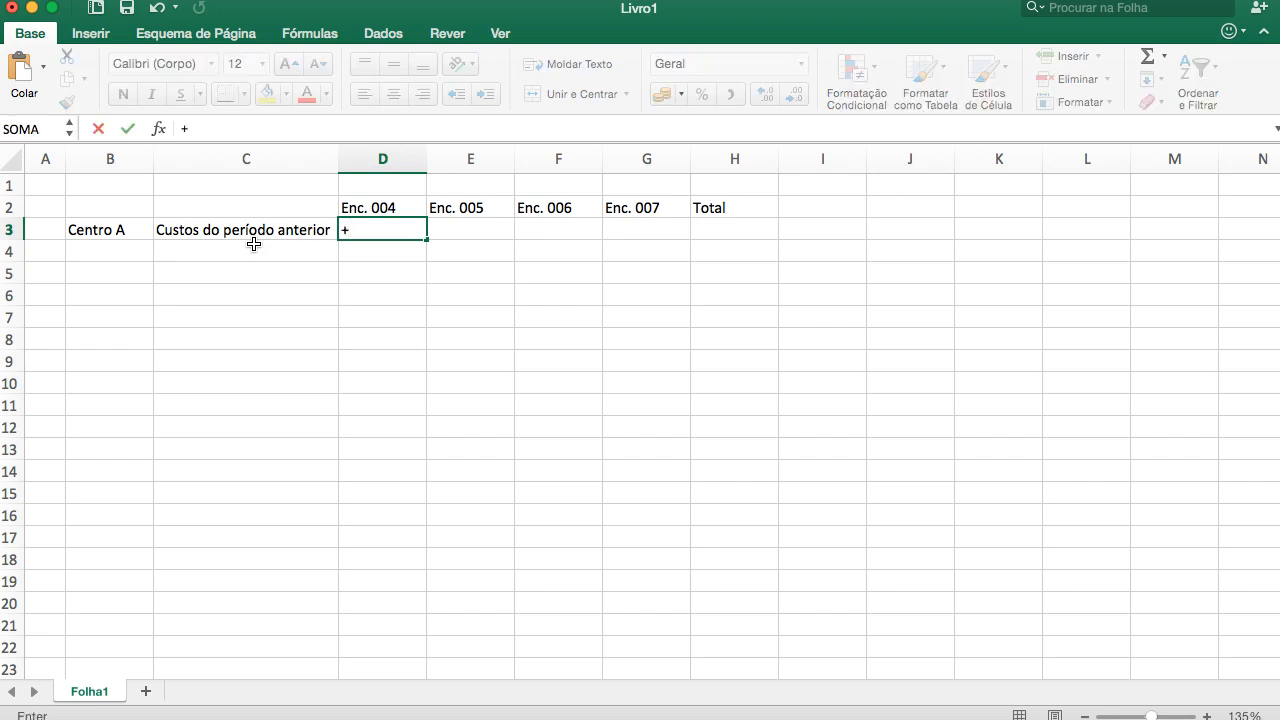
pyautogui.write('2400+240')
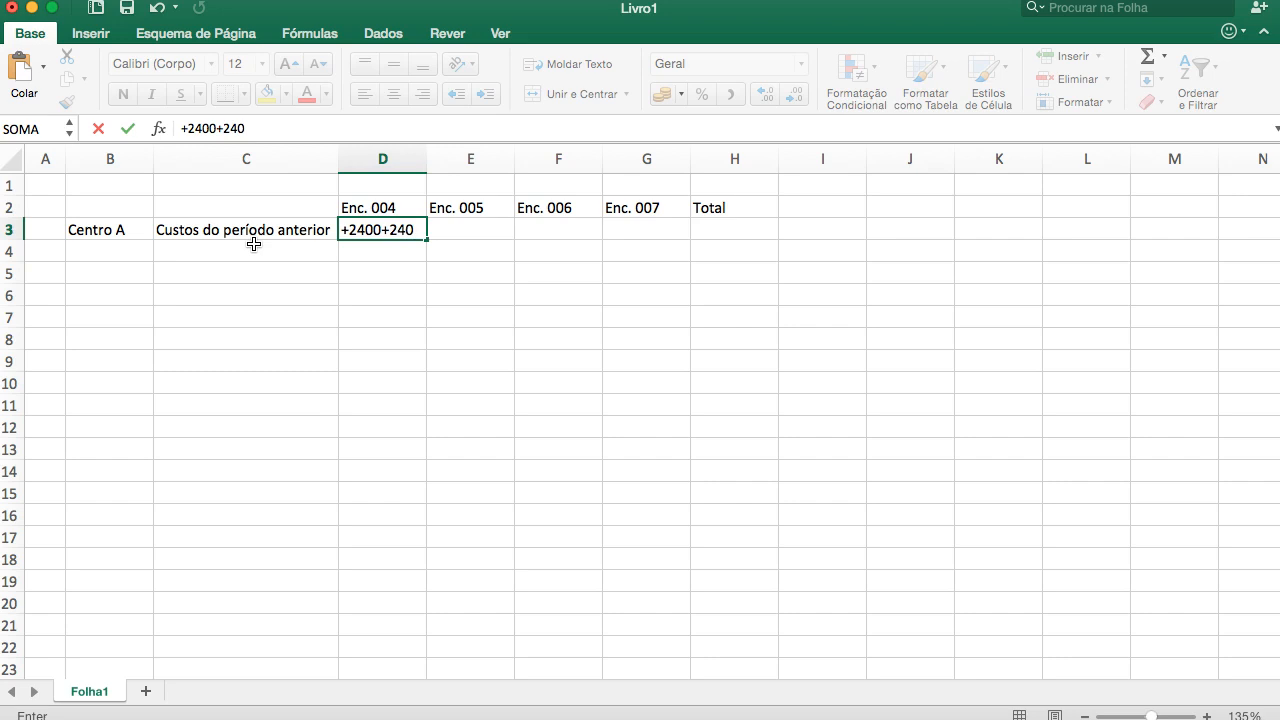
pyautogui.write('+300')
pyautogui.press('Return')
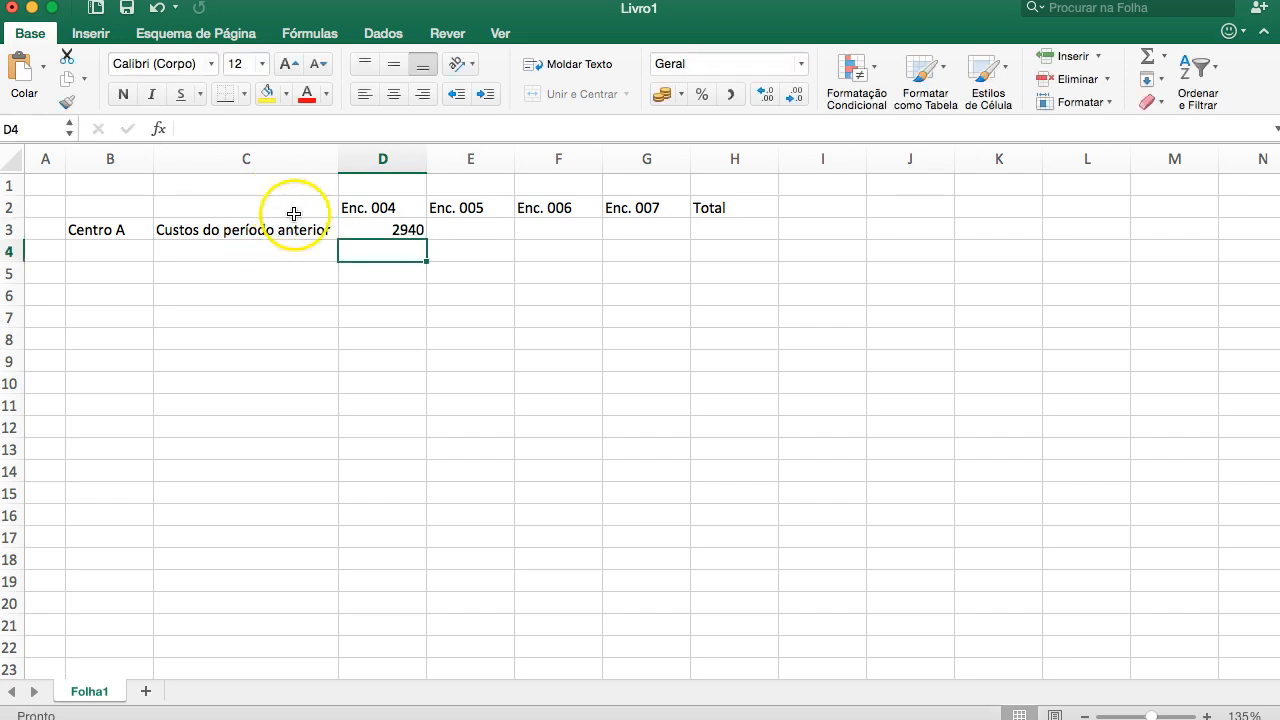
# Apply the euro accounting format to the table's value cells, D3 to H17
pyautogui.moveTo(368, 226); pyautogui.dragTo(709, 537)
pyautogui.click(663, 93)
pyautogui.click(422, 290)
pyautogui.click(403, 247)
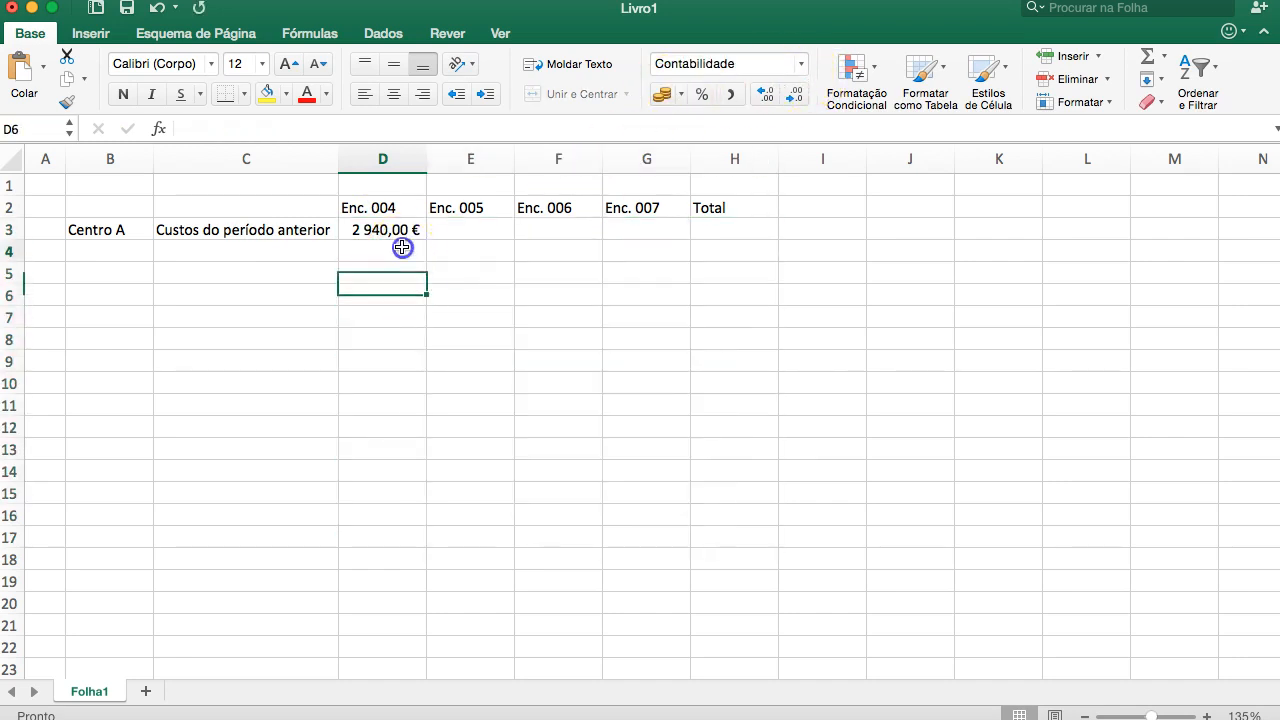
pyautogui.click(452, 229)
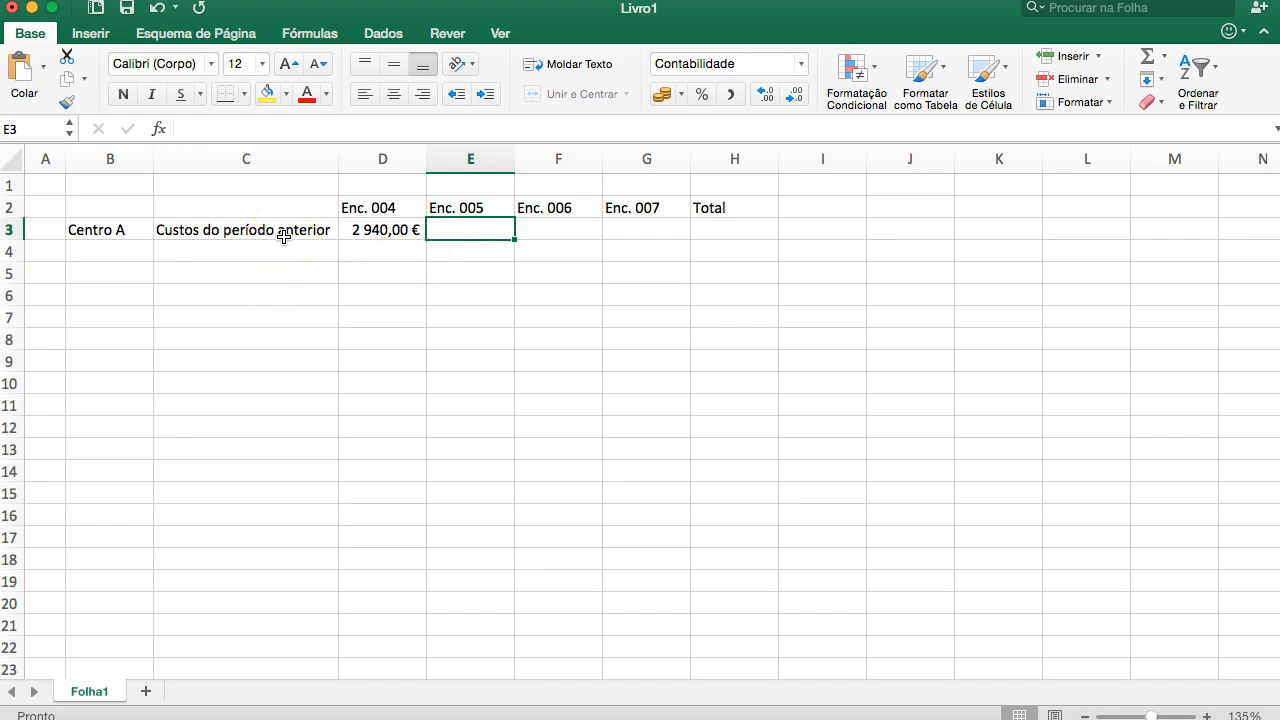
# Enter the row label "Custos do período" in C4 and "MP", indented with leading spaces, in C5
pyautogui.click(148, 251)
pyautogui.click(196, 252)
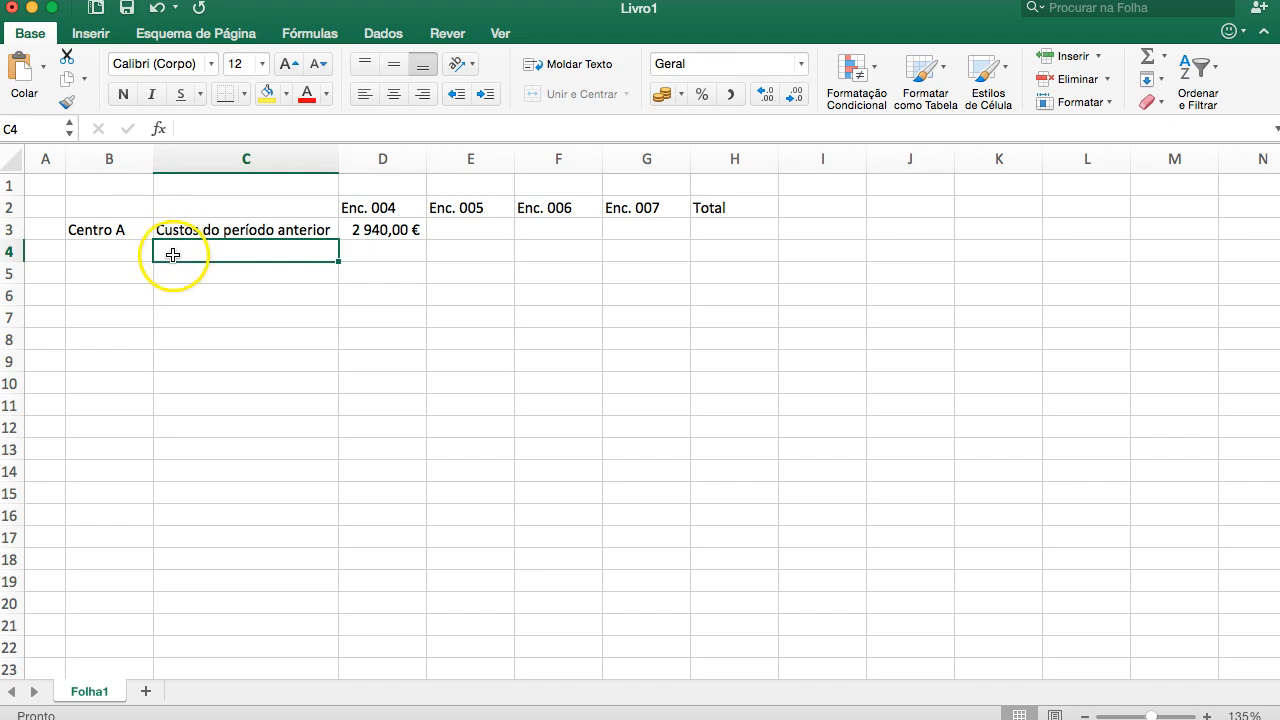
pyautogui.write('C')
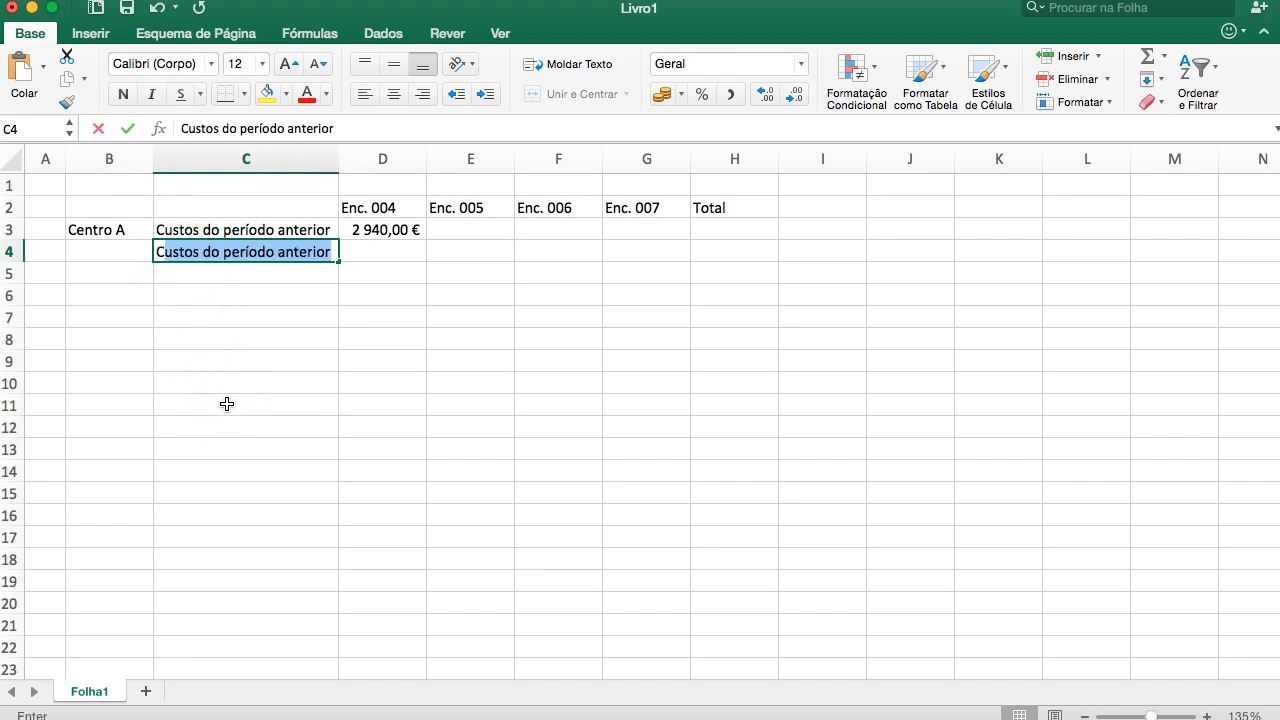
pyautogui.write('ustos do ')
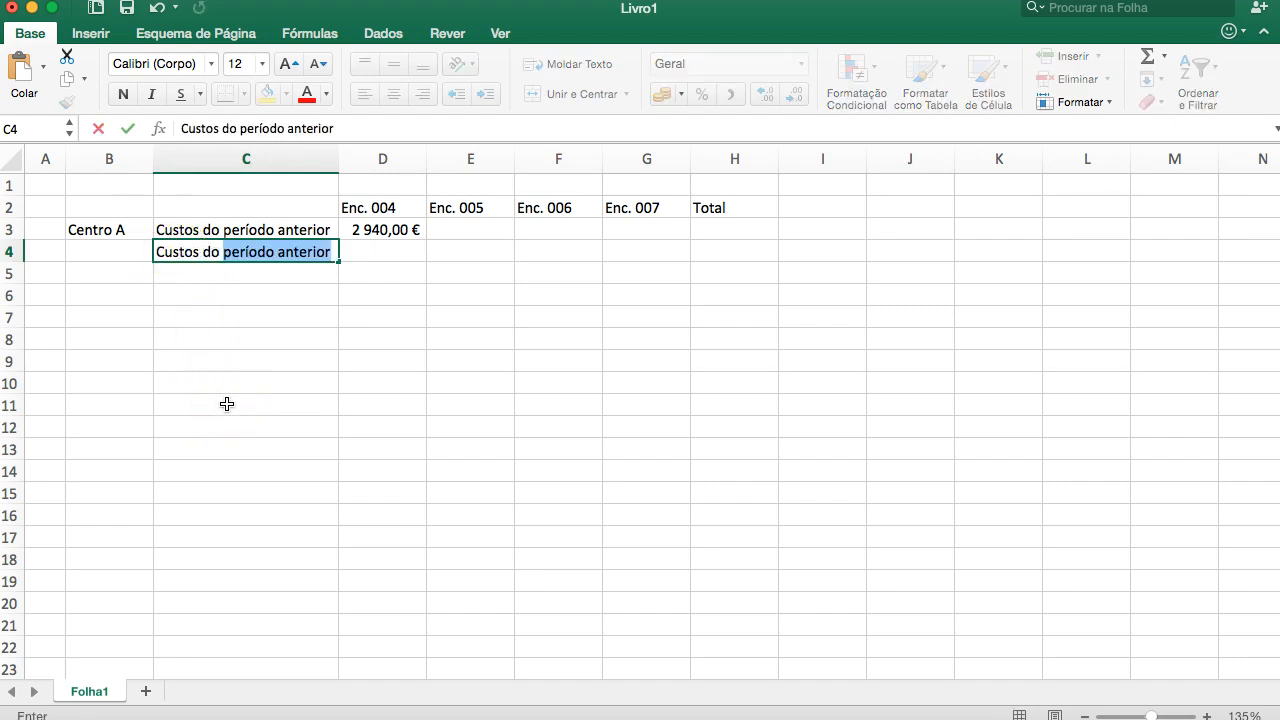
pyautogui.write('período')
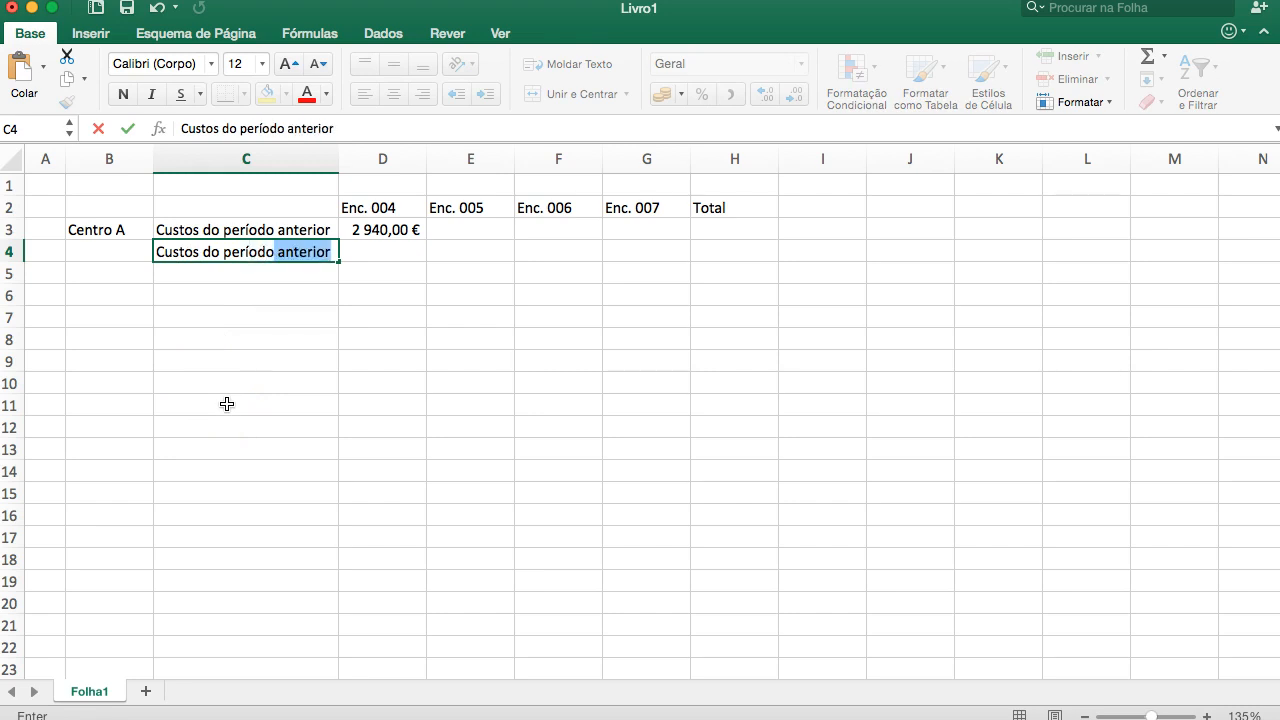
pyautogui.press('BackSpace')
pyautogui.press('Return')
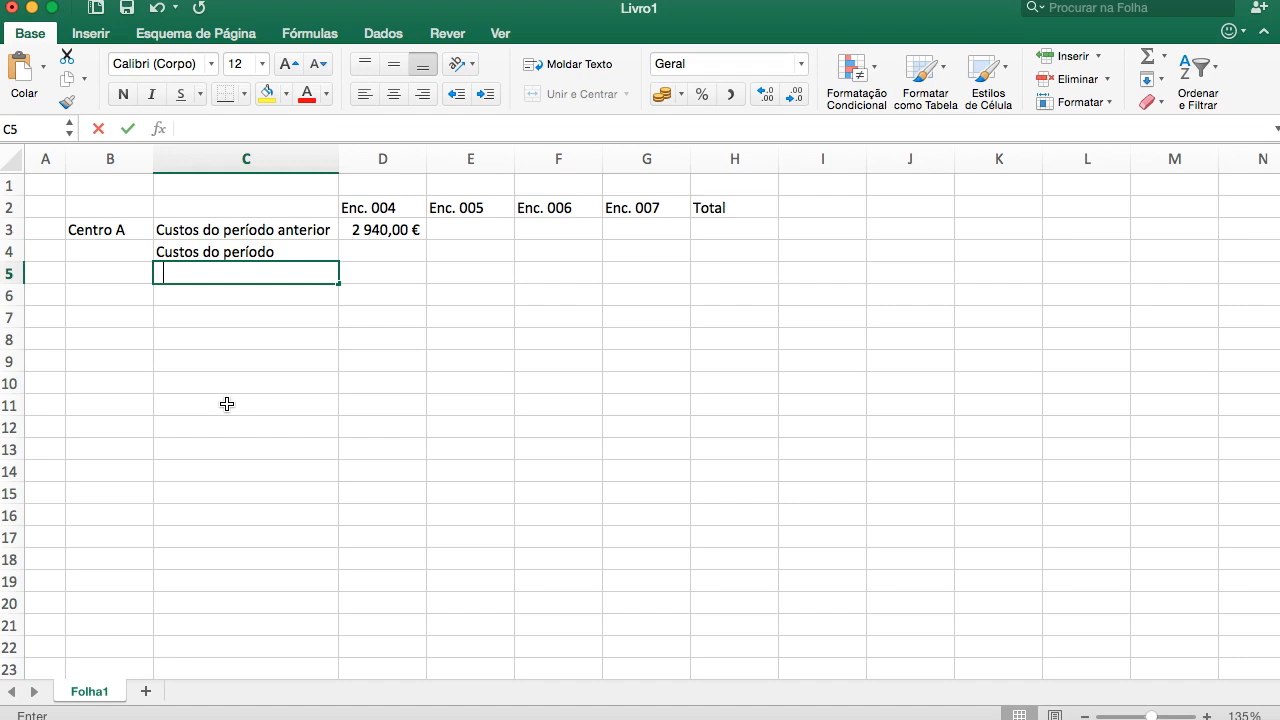
pyautogui.write('MP')
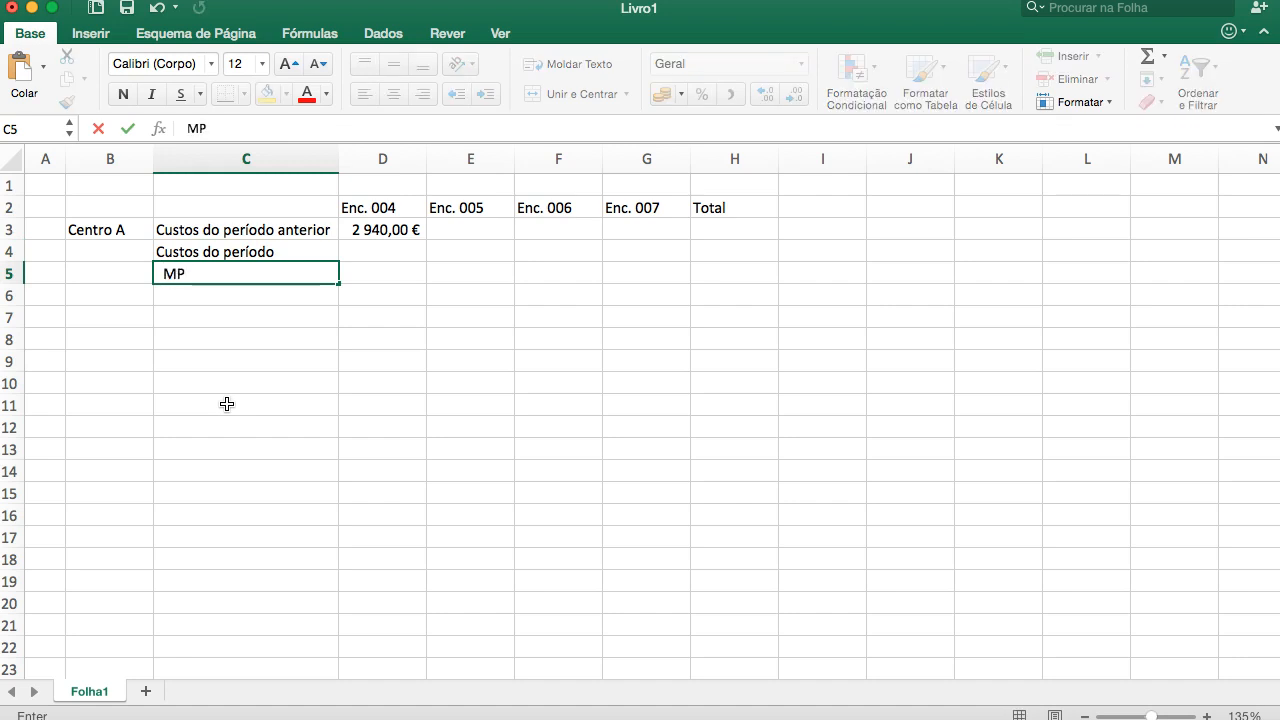
pyautogui.press('Return')
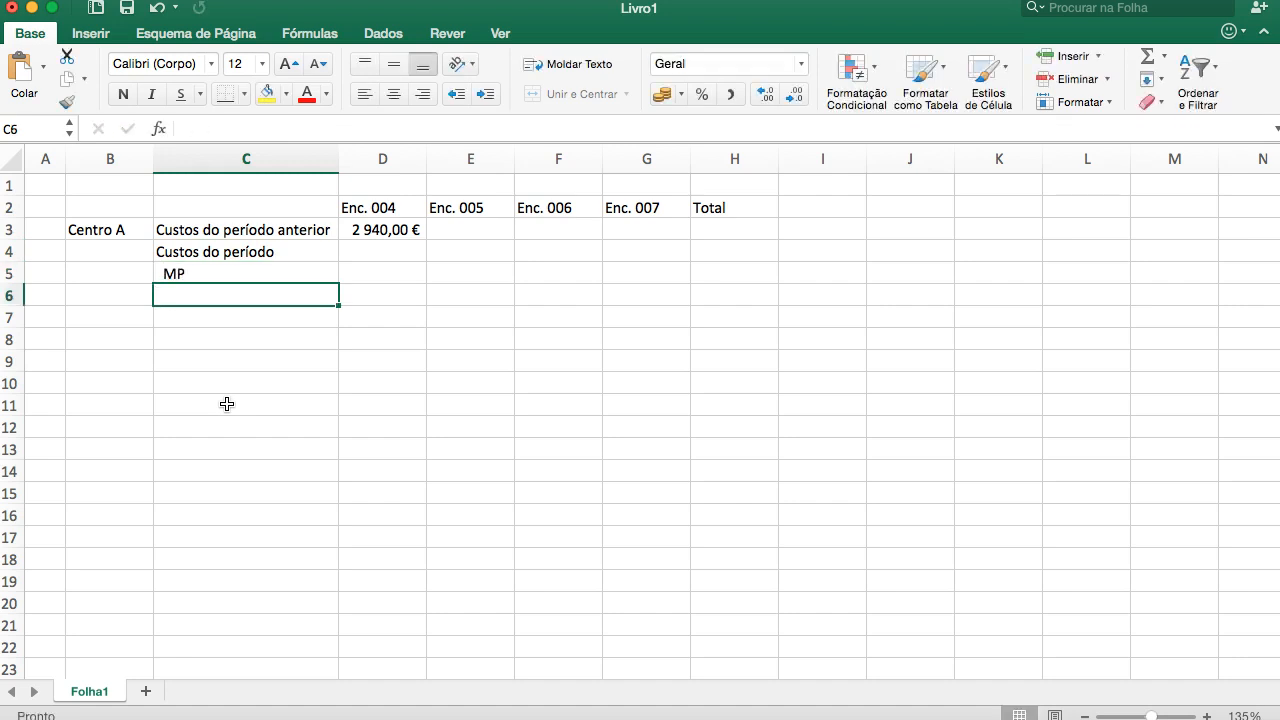
# Enter the remaining Centro A row labels: "MOD" in C6 and "GGF" in C7, both indented with leading spaces, and "Total" in C8
pyautogui.write('MOD')
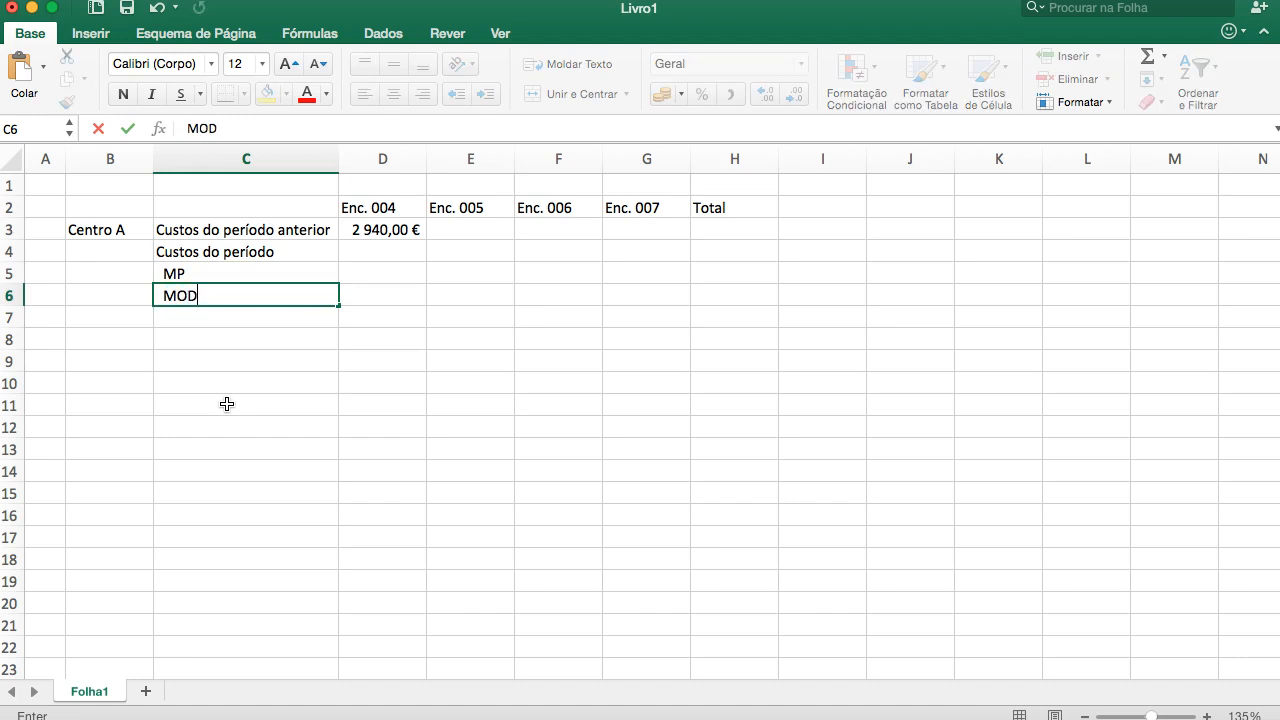
pyautogui.press('Return')
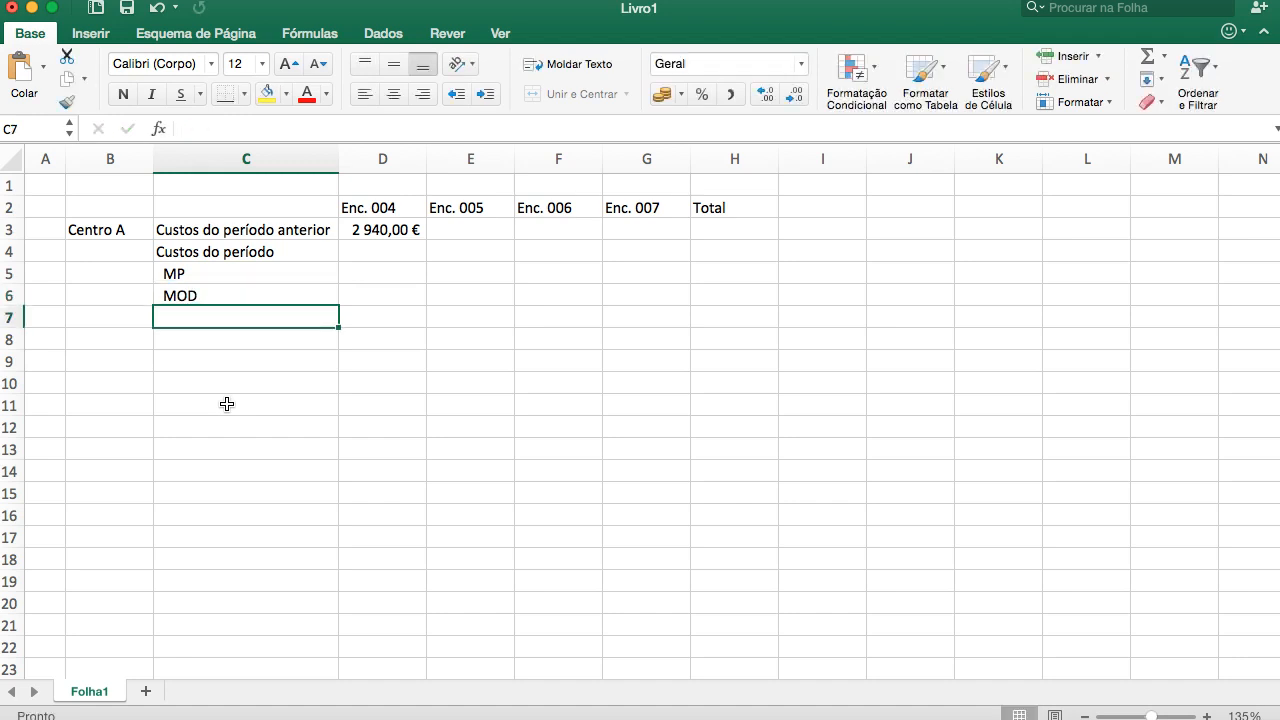
pyautogui.write('GGF')
pyautogui.press('Return')
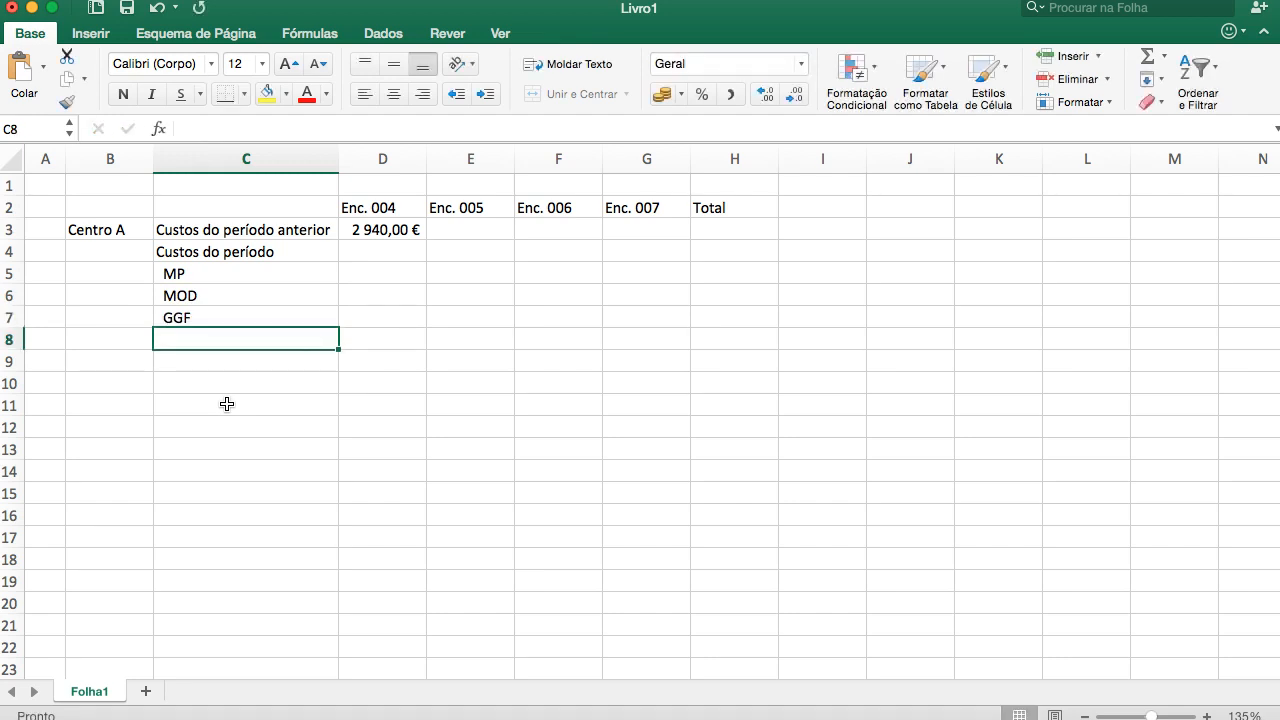
pyautogui.press('Left')
pyautogui.press('Right')
pyautogui.write('to')
pyautogui.write('T')
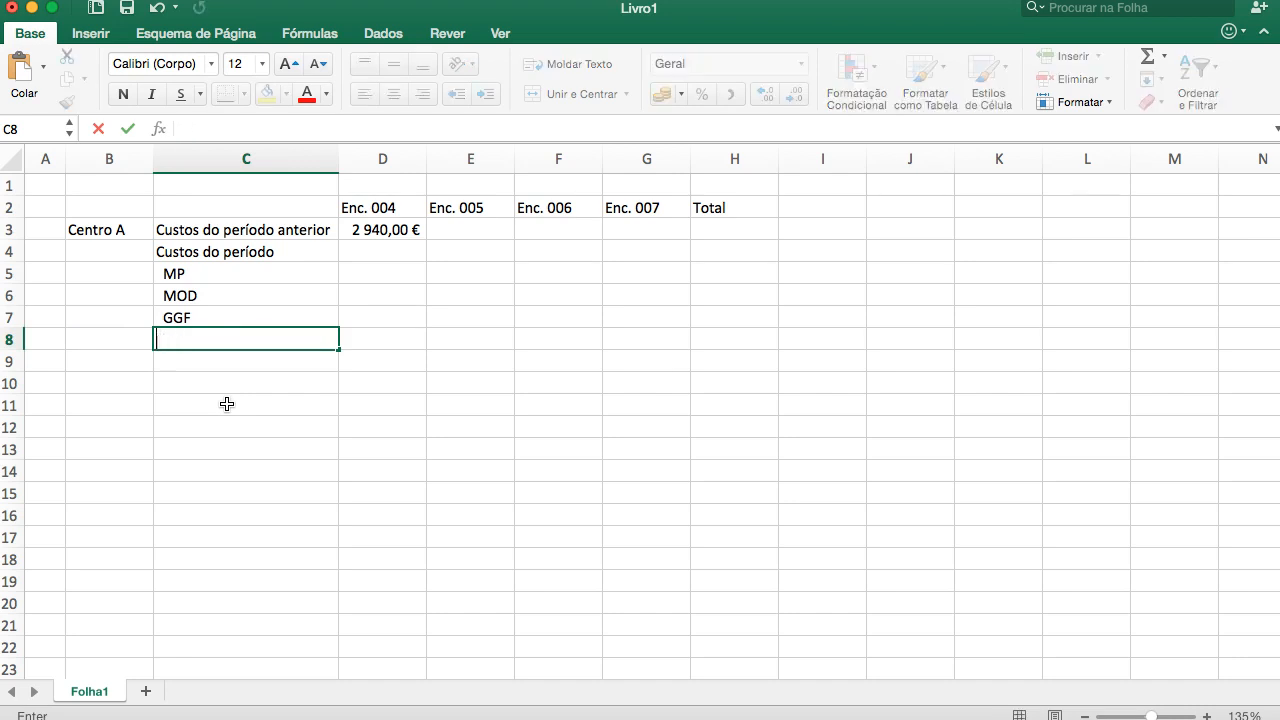
pyautogui.write('otal')
pyautogui.press('Return')
# Enter the section label "Centro B" in cell B9
pyautogui.press('Left')
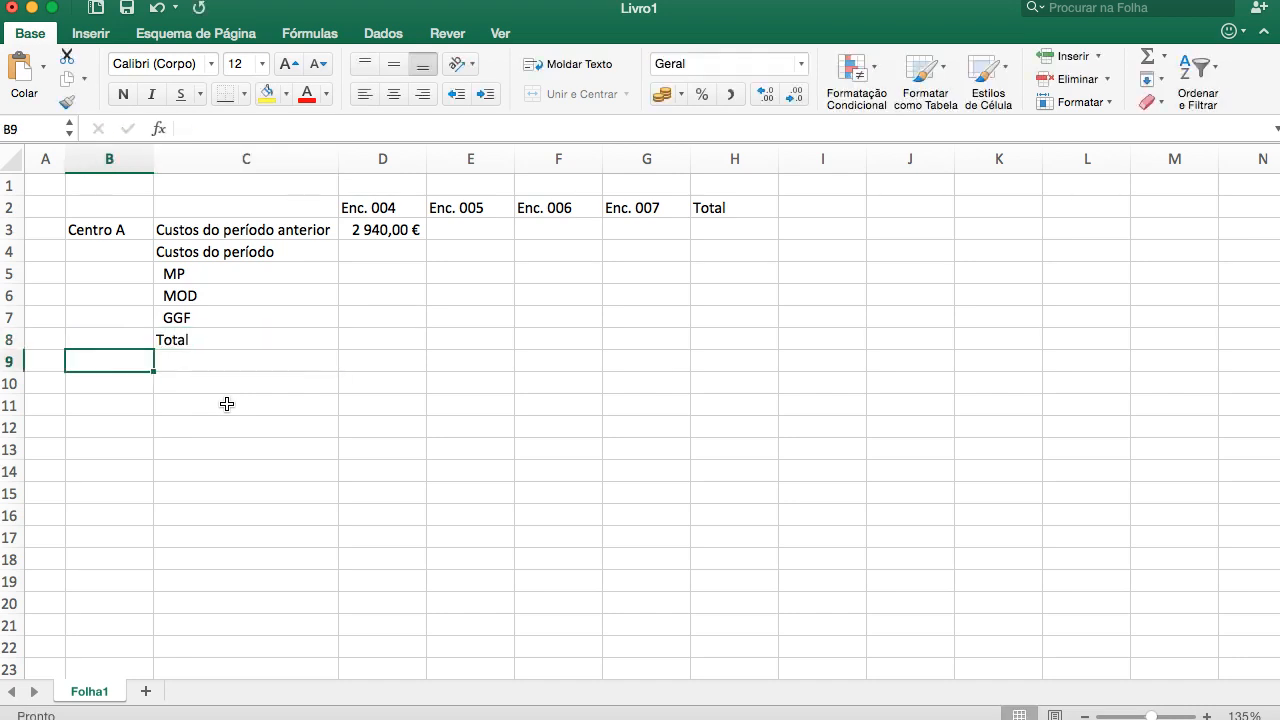
pyautogui.write('Centro B')
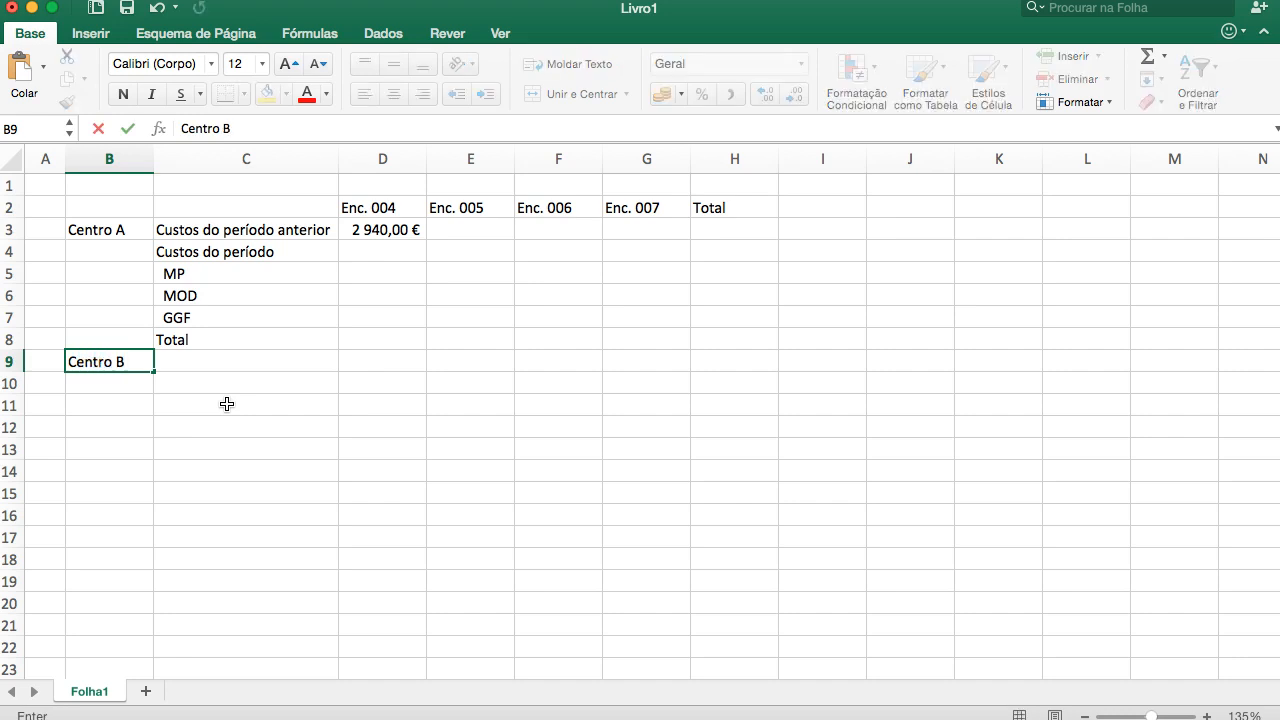
pyautogui.press('Tab')
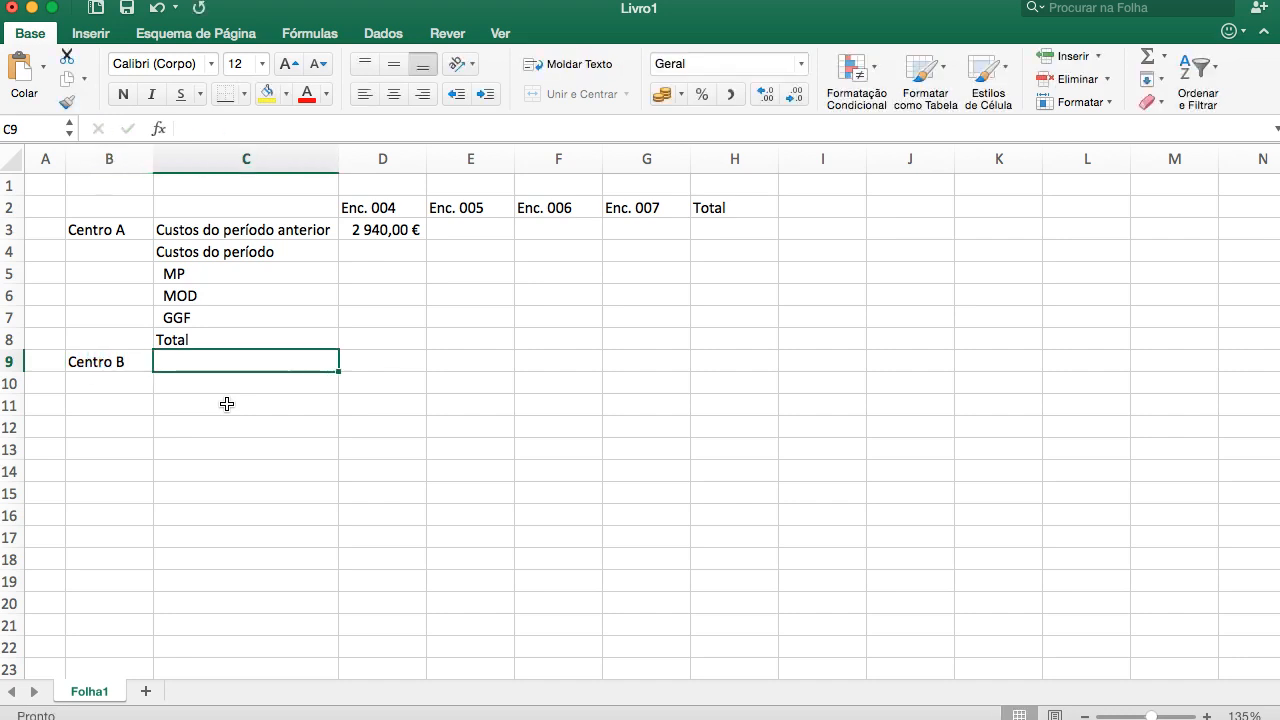
# Apply outside borders (Limites Exteriores) around the Centro A block, B3 to H8
pyautogui.moveTo(137, 225); pyautogui.dragTo(720, 334)
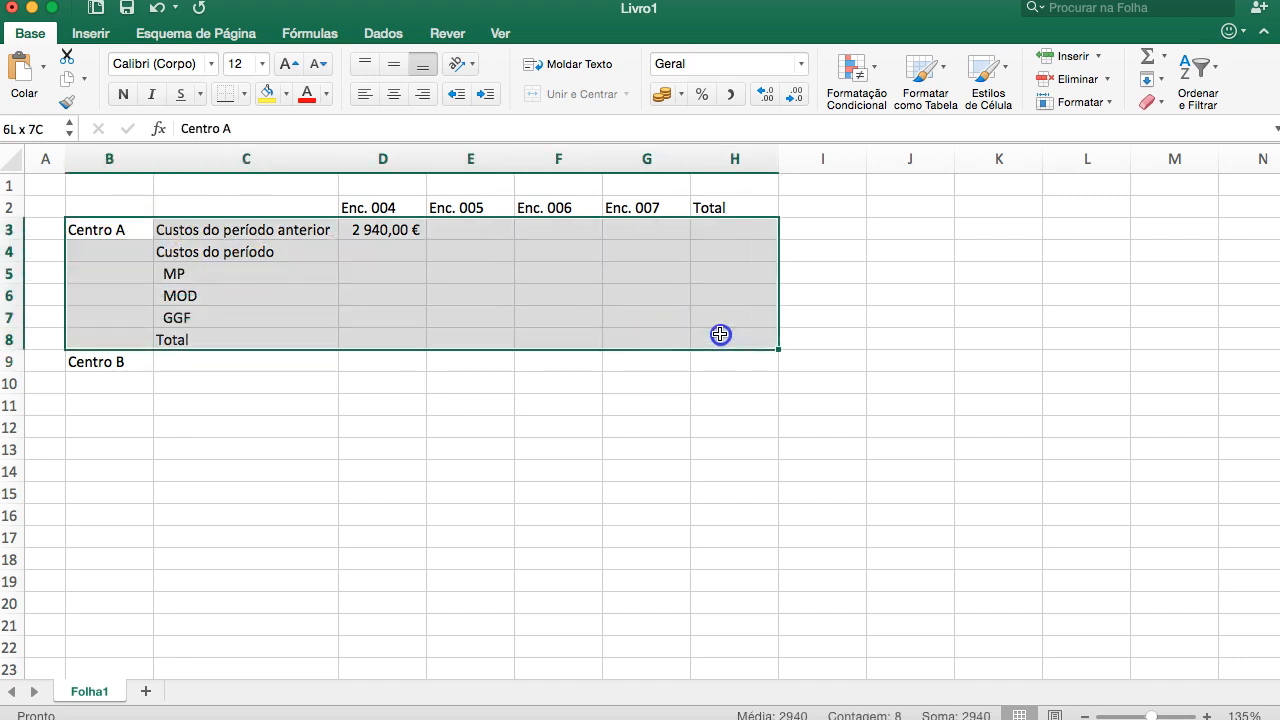
pyautogui.click(244, 93)
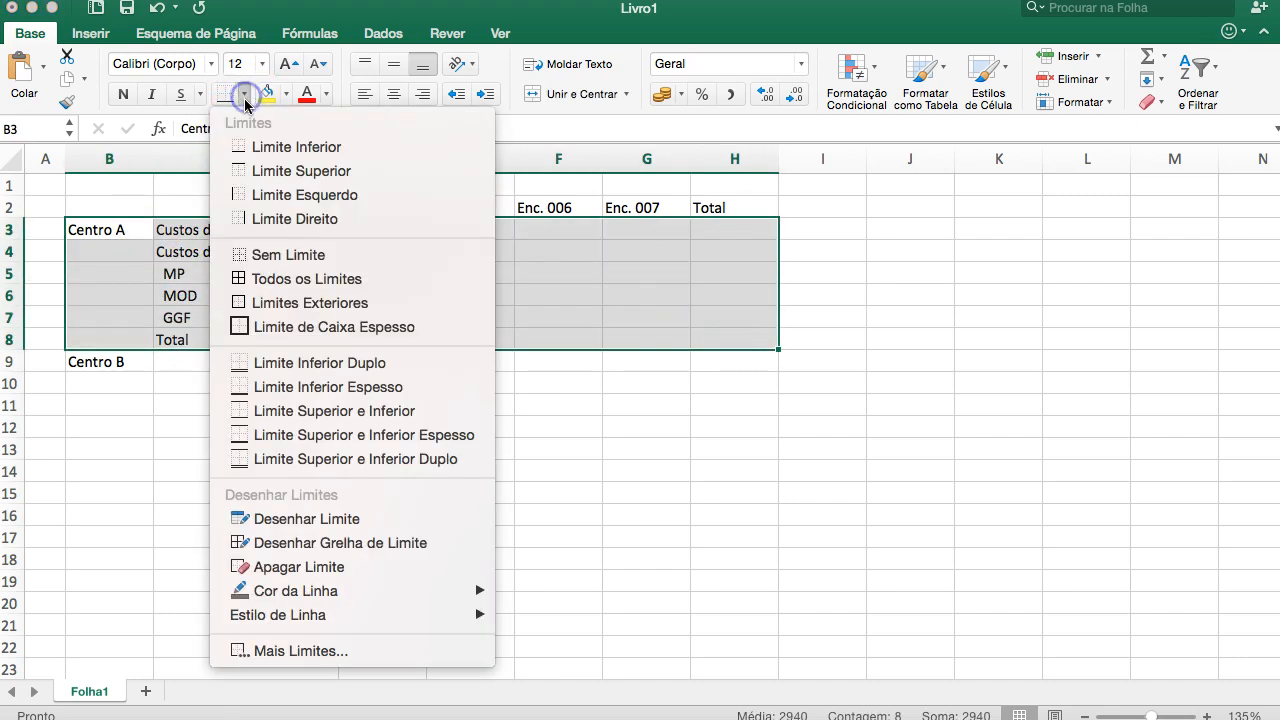
pyautogui.click(270, 302)
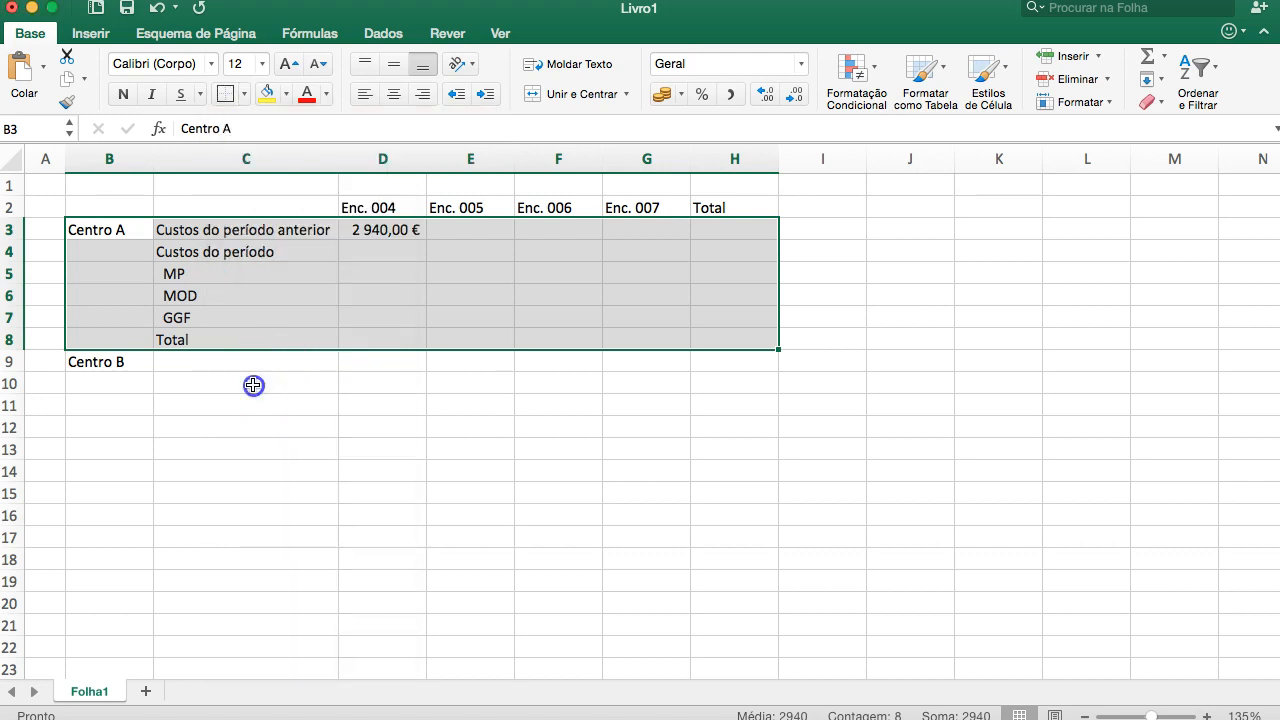
pyautogui.click(223, 402)
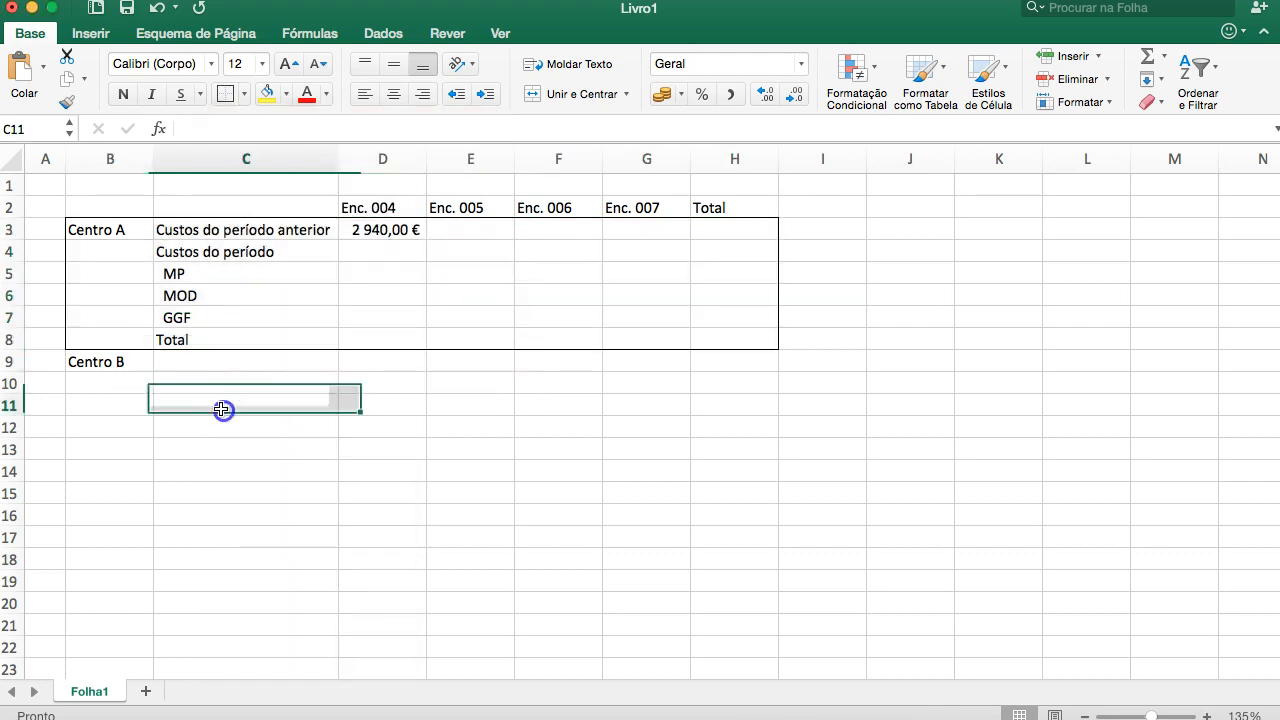
# Enter the Centro B row labels "Custos do período anterior" in C9 and "Custos do período" in C10
pyautogui.click(193, 364)
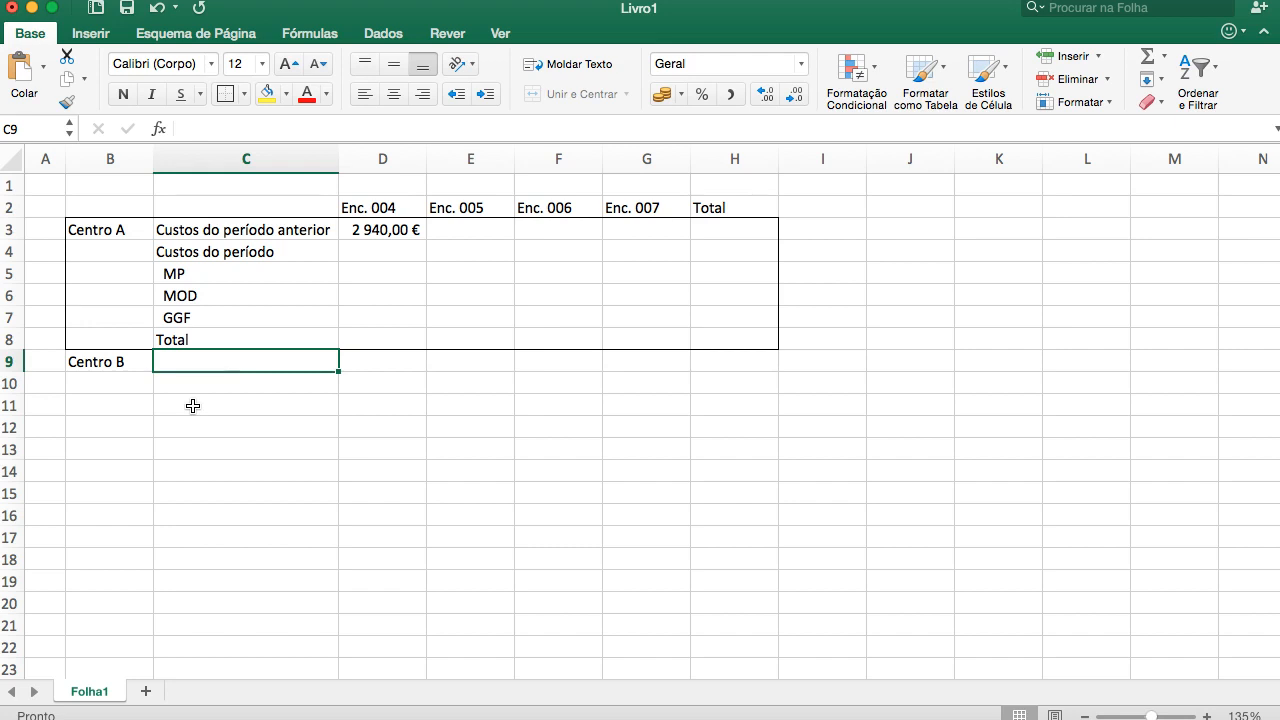
pyautogui.write('Cus')
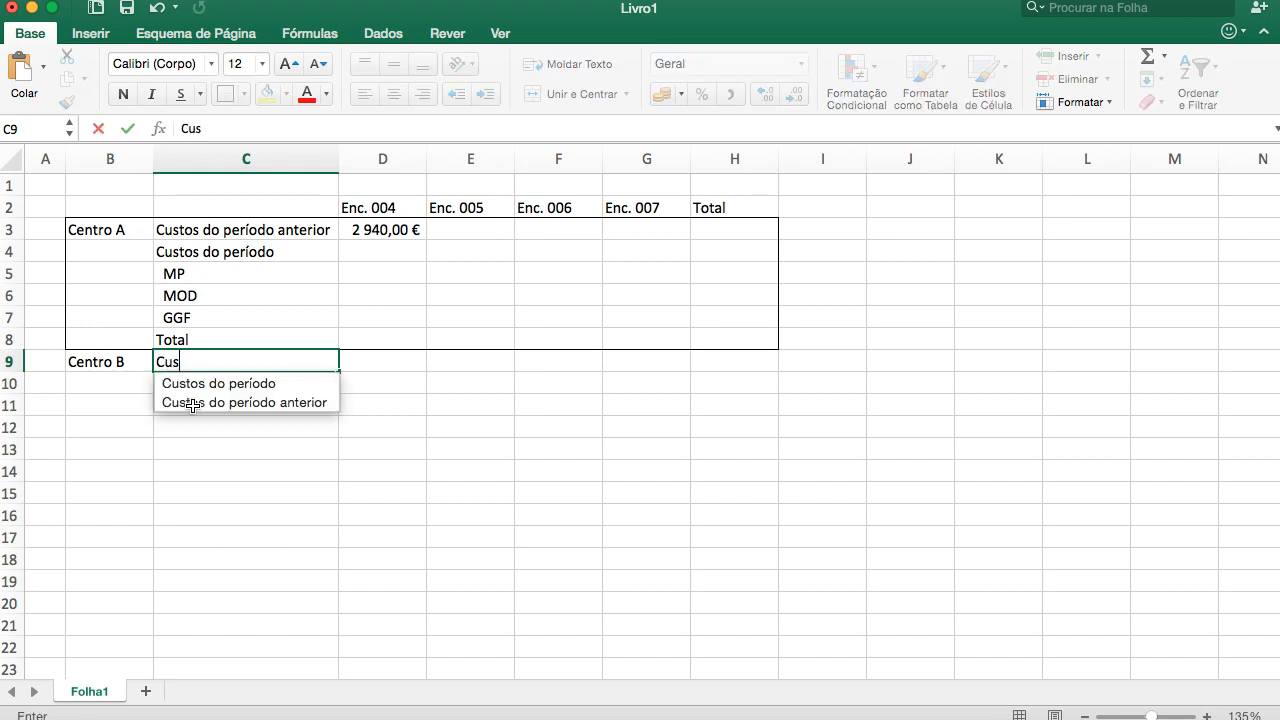
pyautogui.click(193, 402)
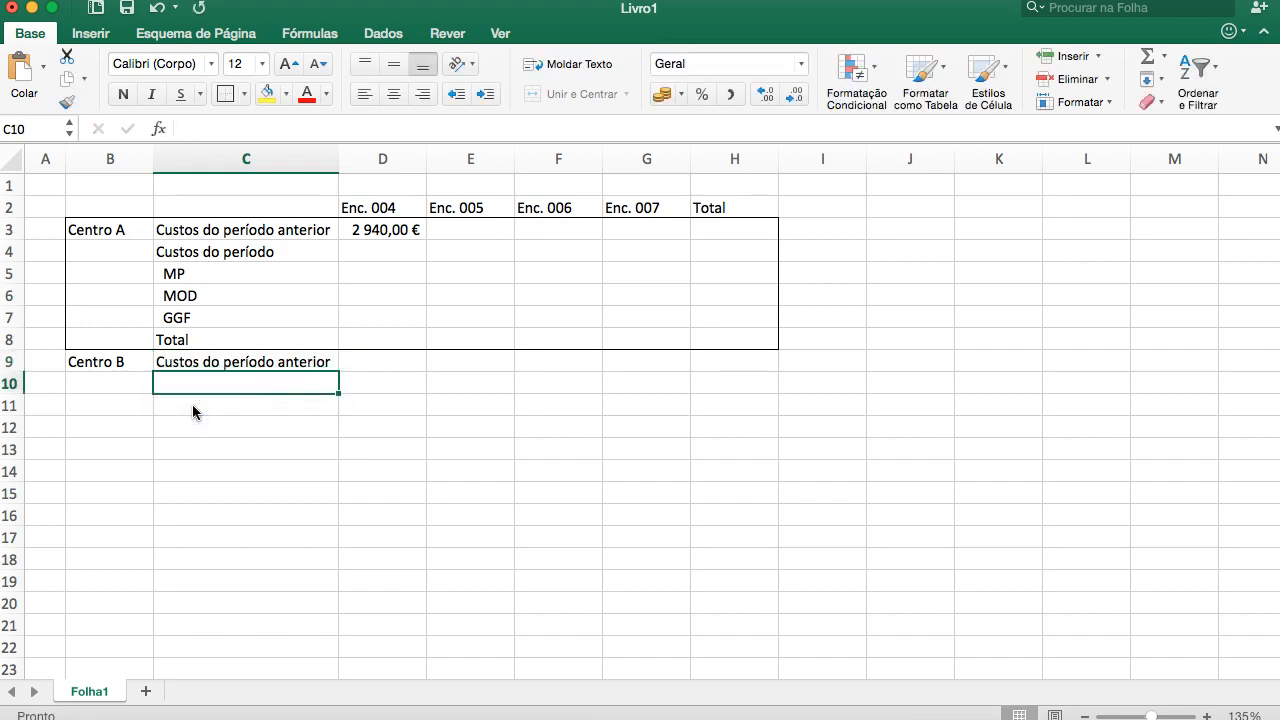
pyautogui.write('Custos do')
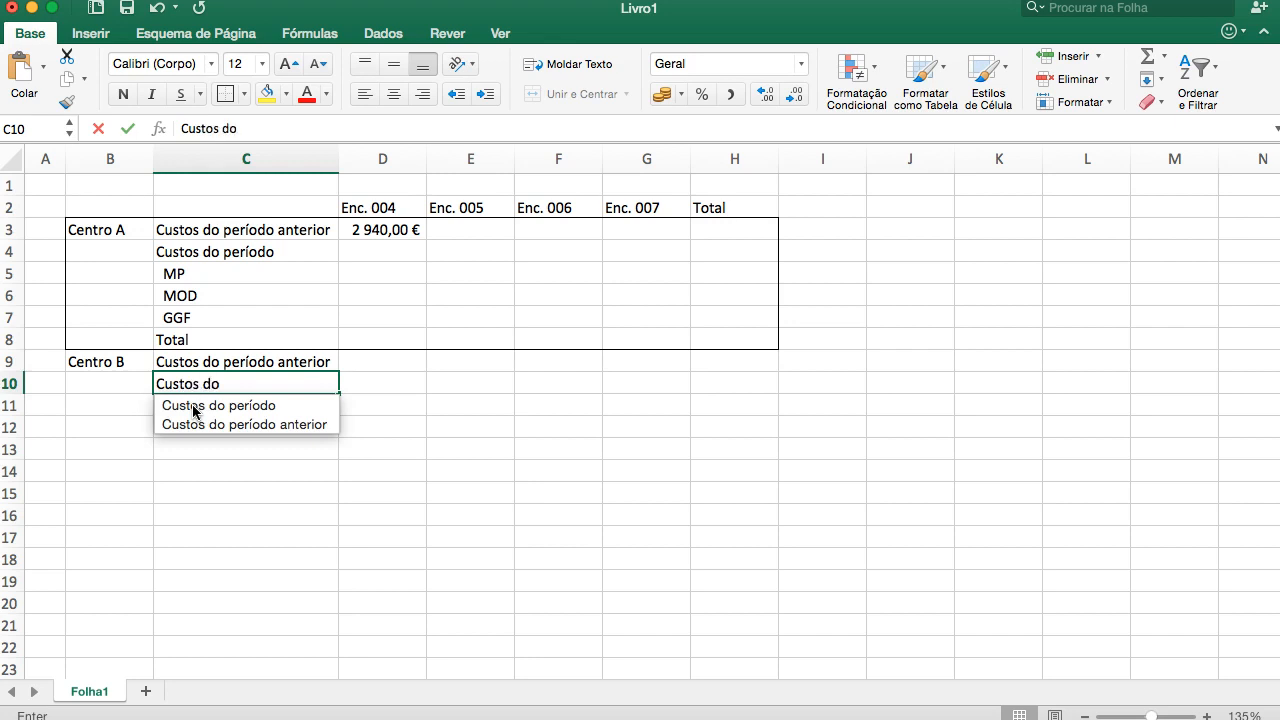
pyautogui.click(193, 410)
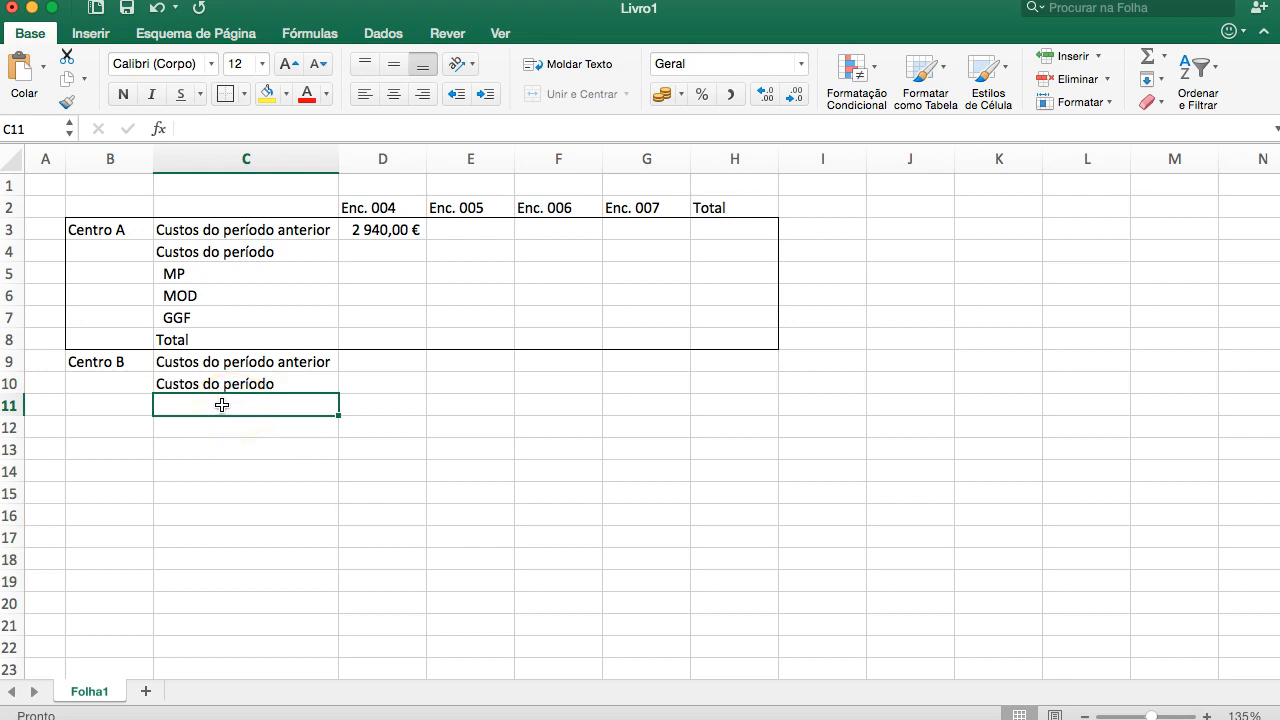
# Enter "MOD" in C11 and "GGF" in C12, both indented with leading spaces, and the label "Total" in C13
pyautogui.write('MOD')
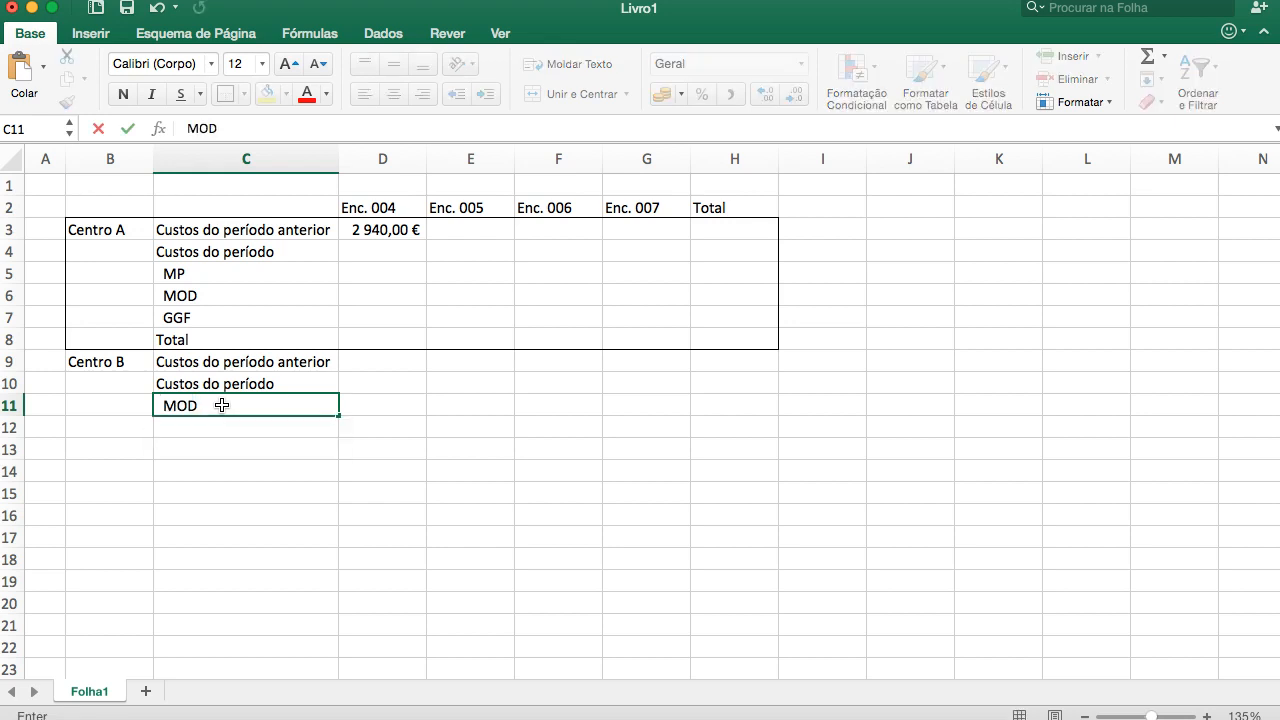
pyautogui.press('Return')
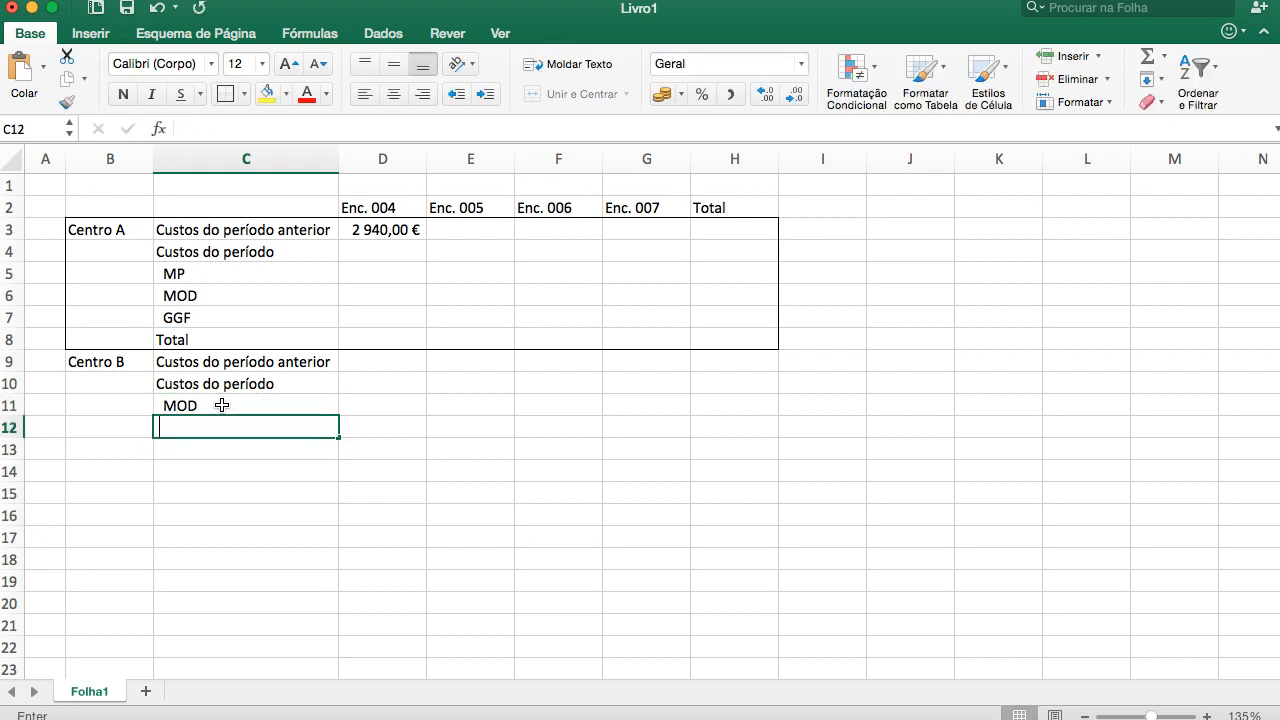
pyautogui.write('GG')
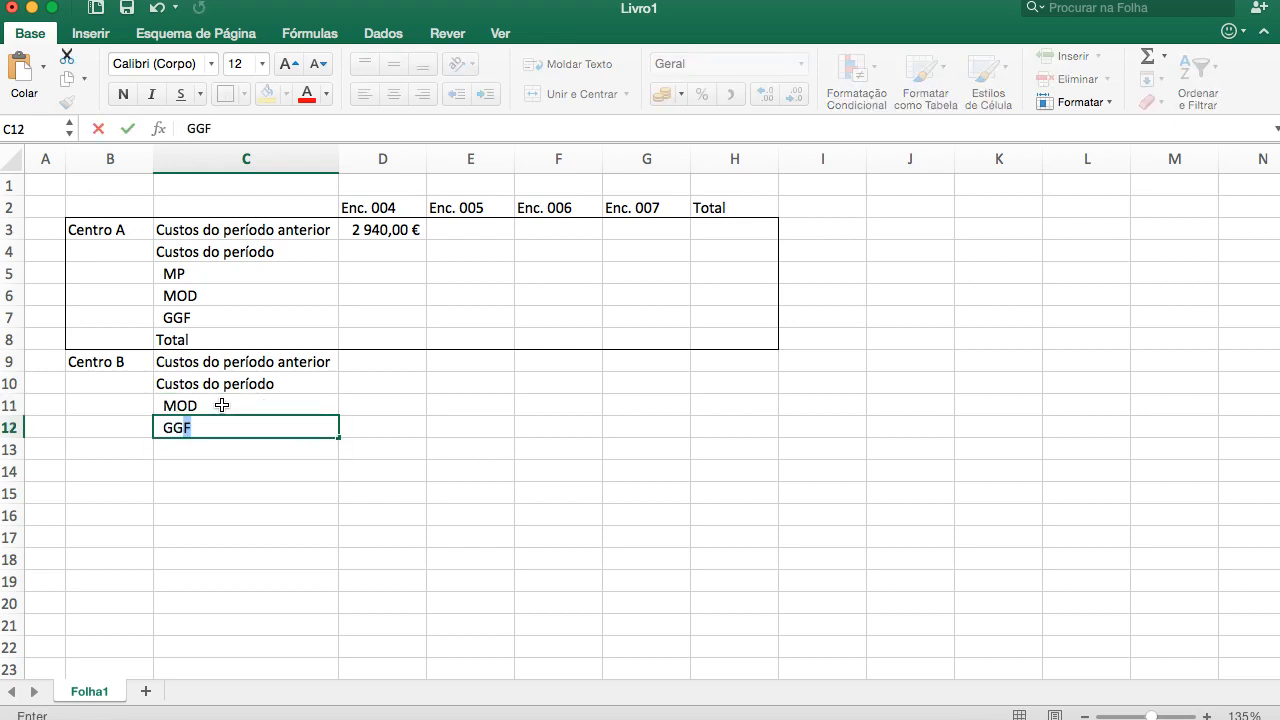
pyautogui.write('F')
pyautogui.press('Return')
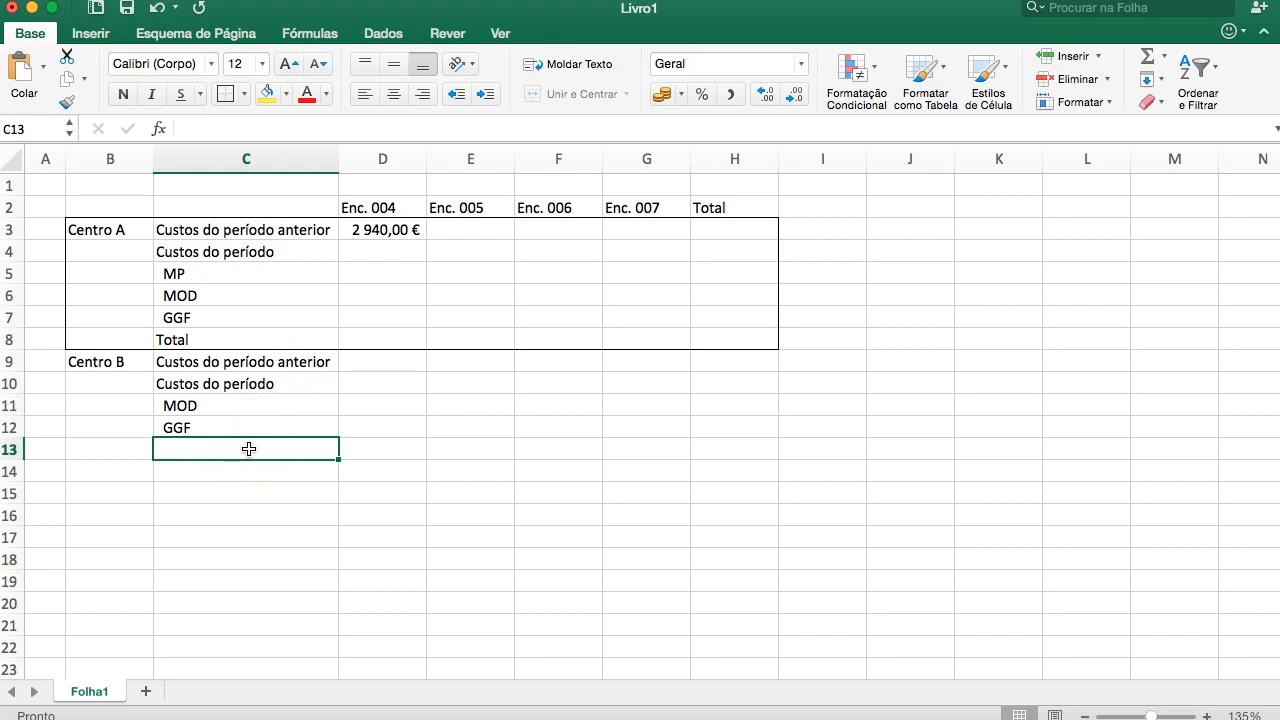
pyautogui.write('Total')
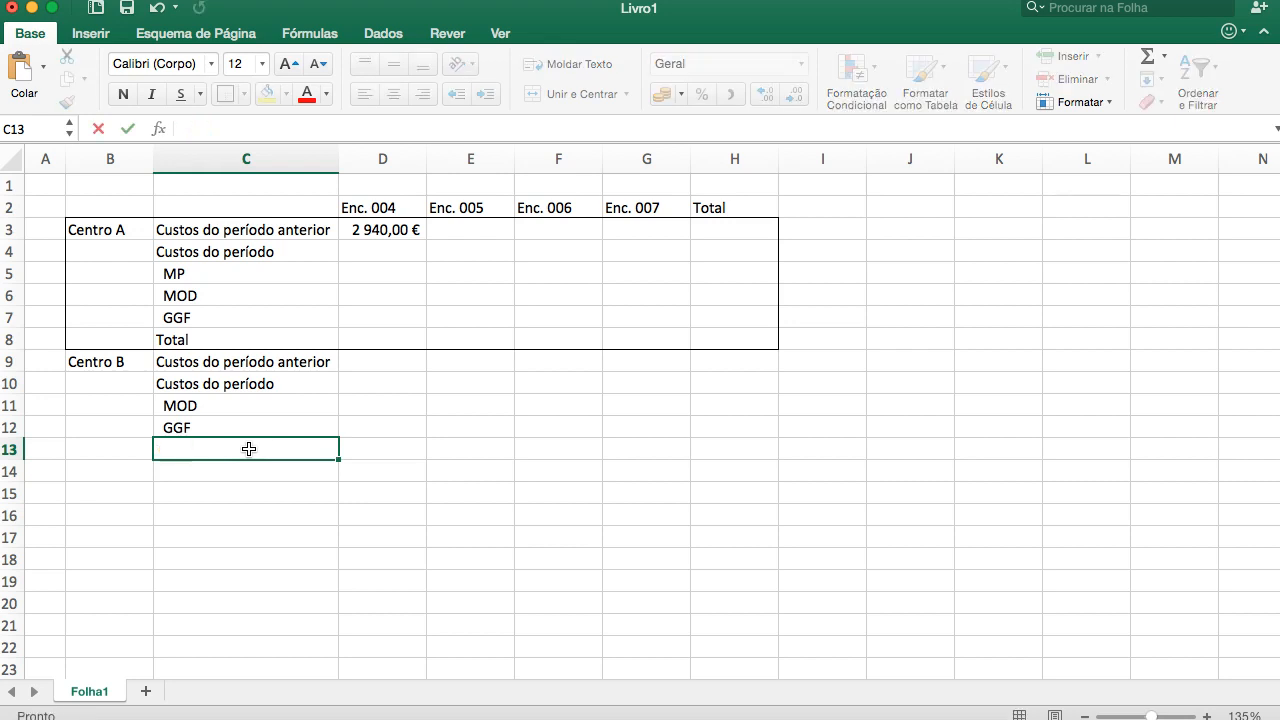
pyautogui.press('Return')
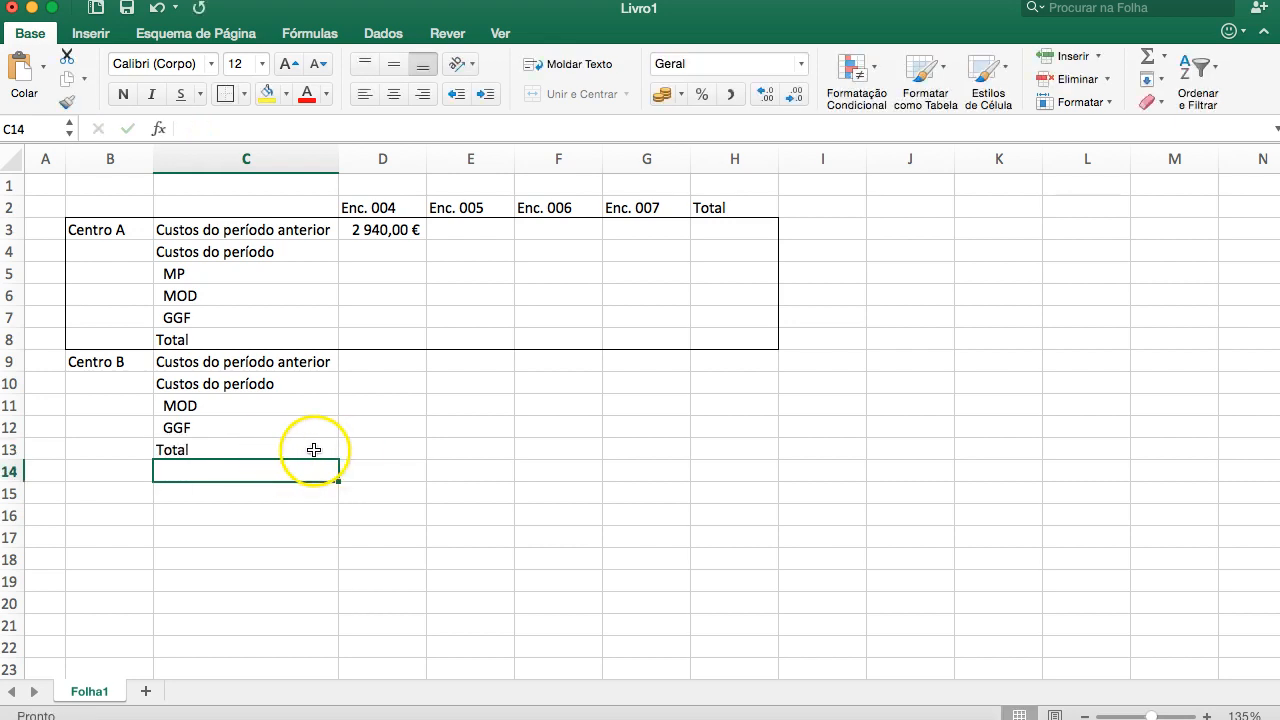
# Apply outside borders around the Centro B block, B9 to H13
pyautogui.moveTo(132, 361); pyautogui.dragTo(761, 448)
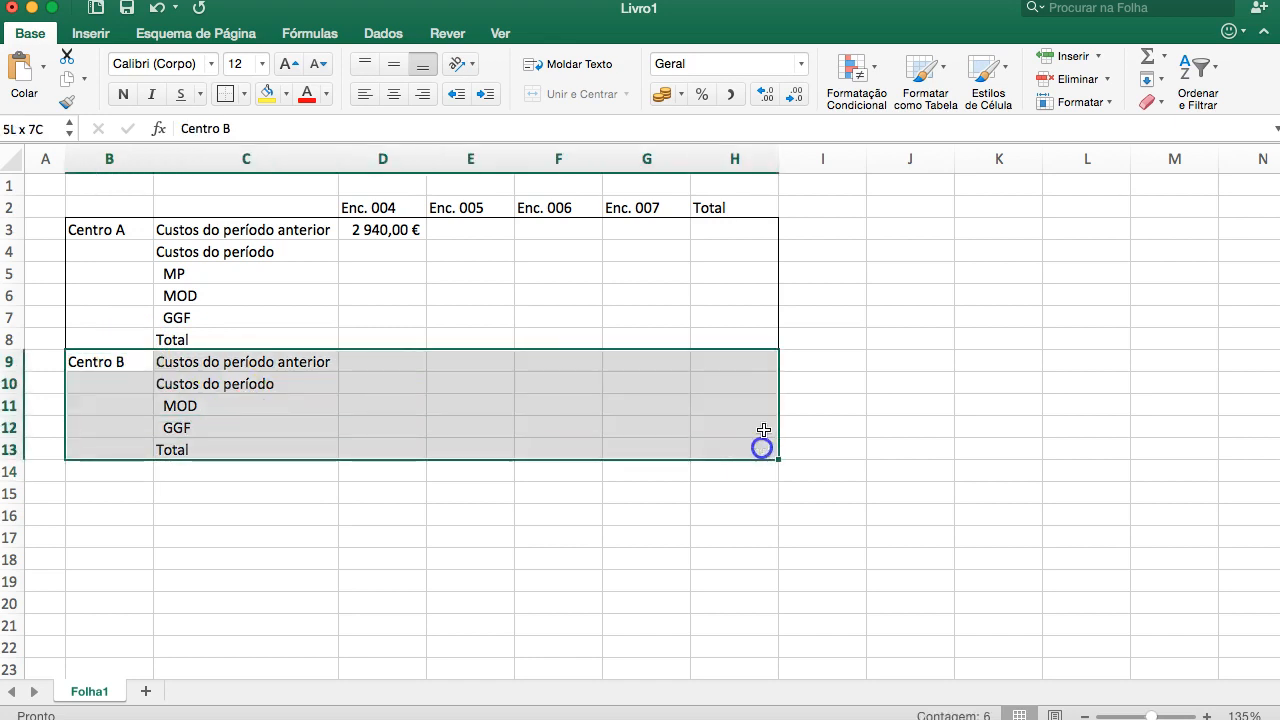
pyautogui.click(220, 94)
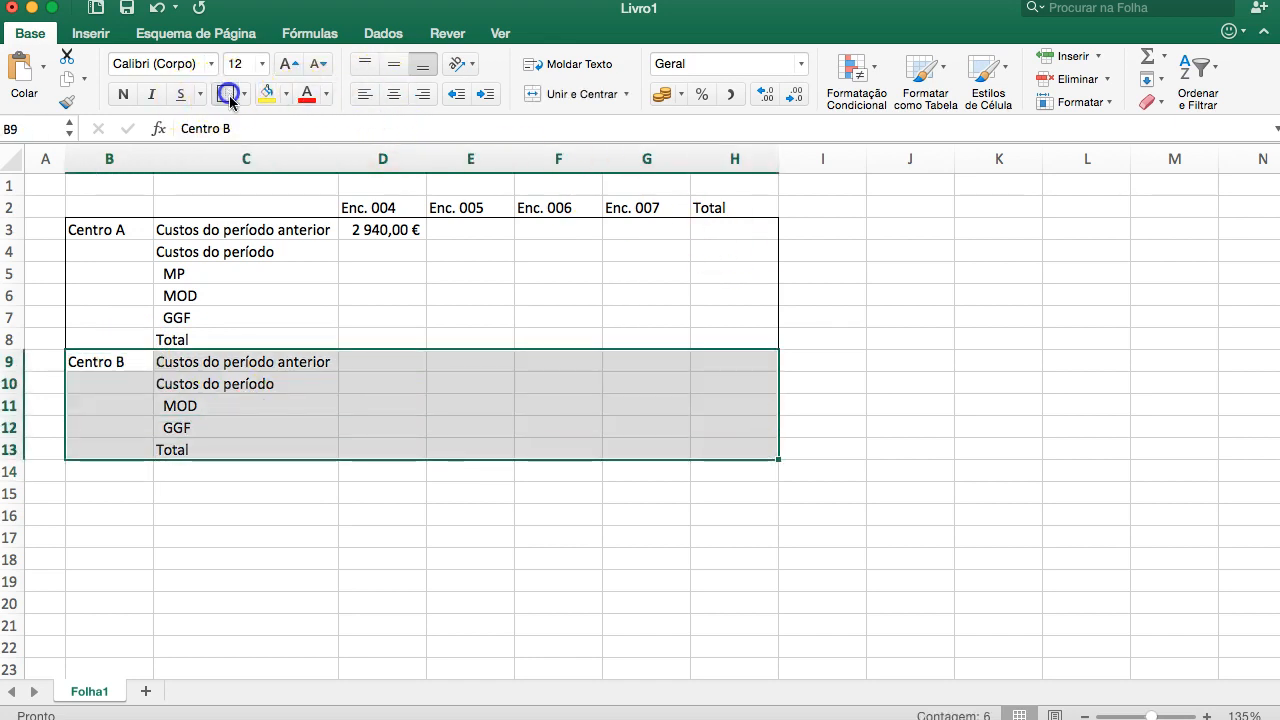
pyautogui.click(263, 510)
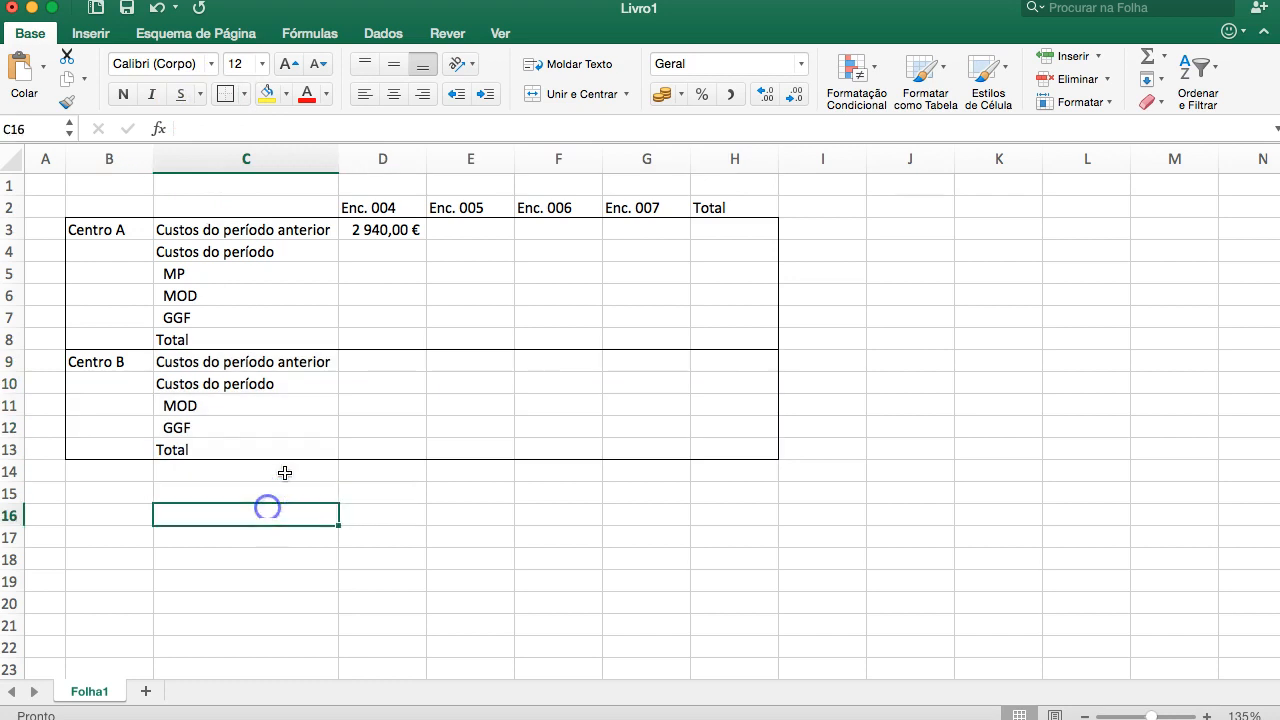
# Enter the Centro A prior-period cost of Enc. 005 in E3 as the sum +3600+450+600
pyautogui.click(374, 358)
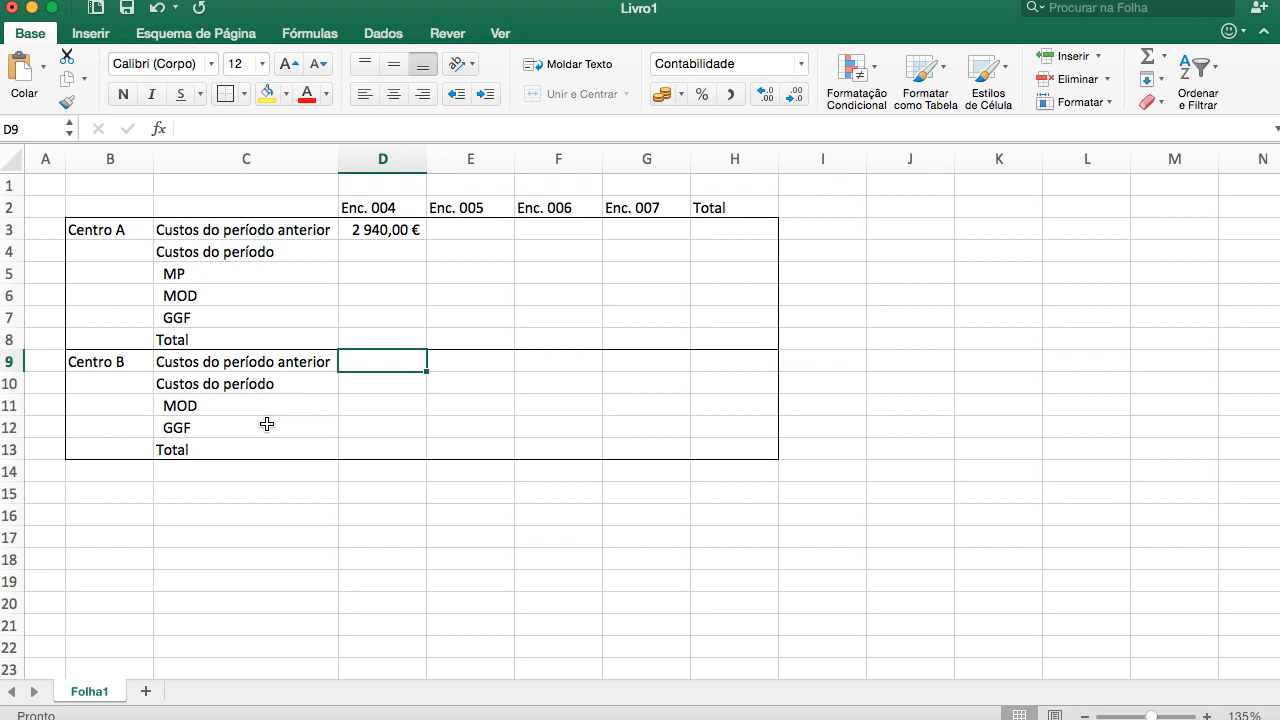
pyautogui.click(455, 232)
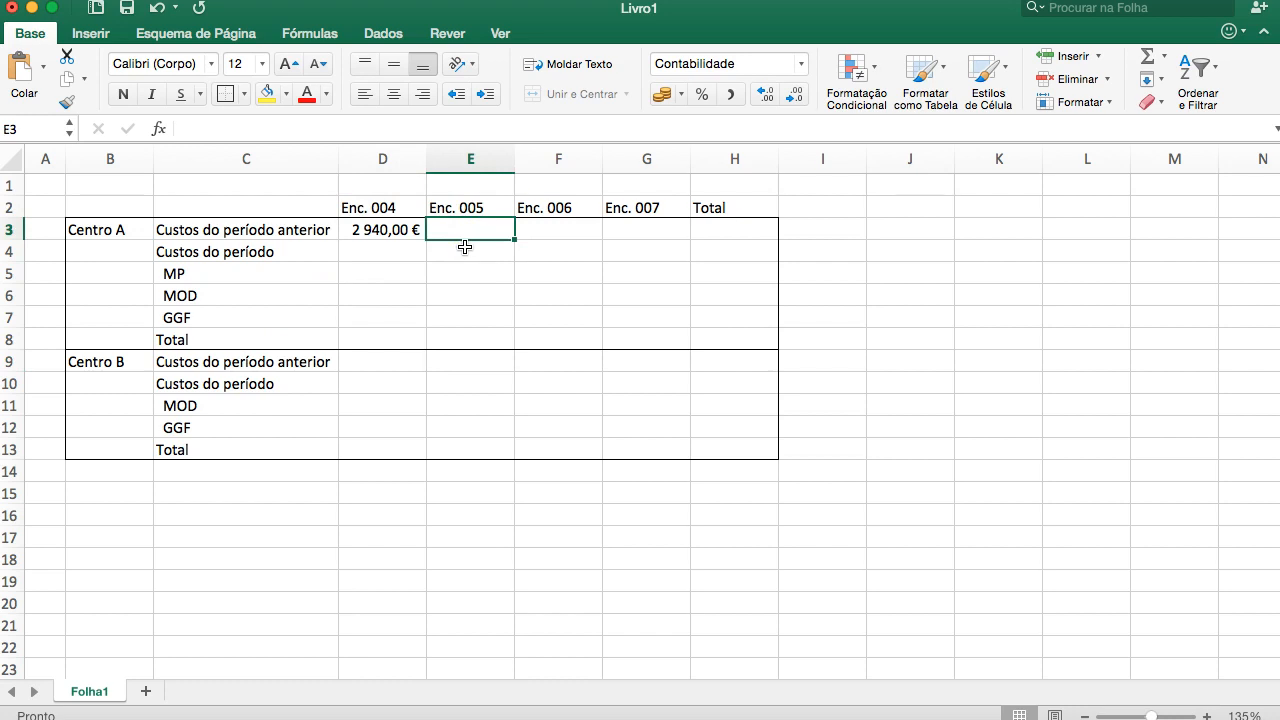
pyautogui.write('+3600')
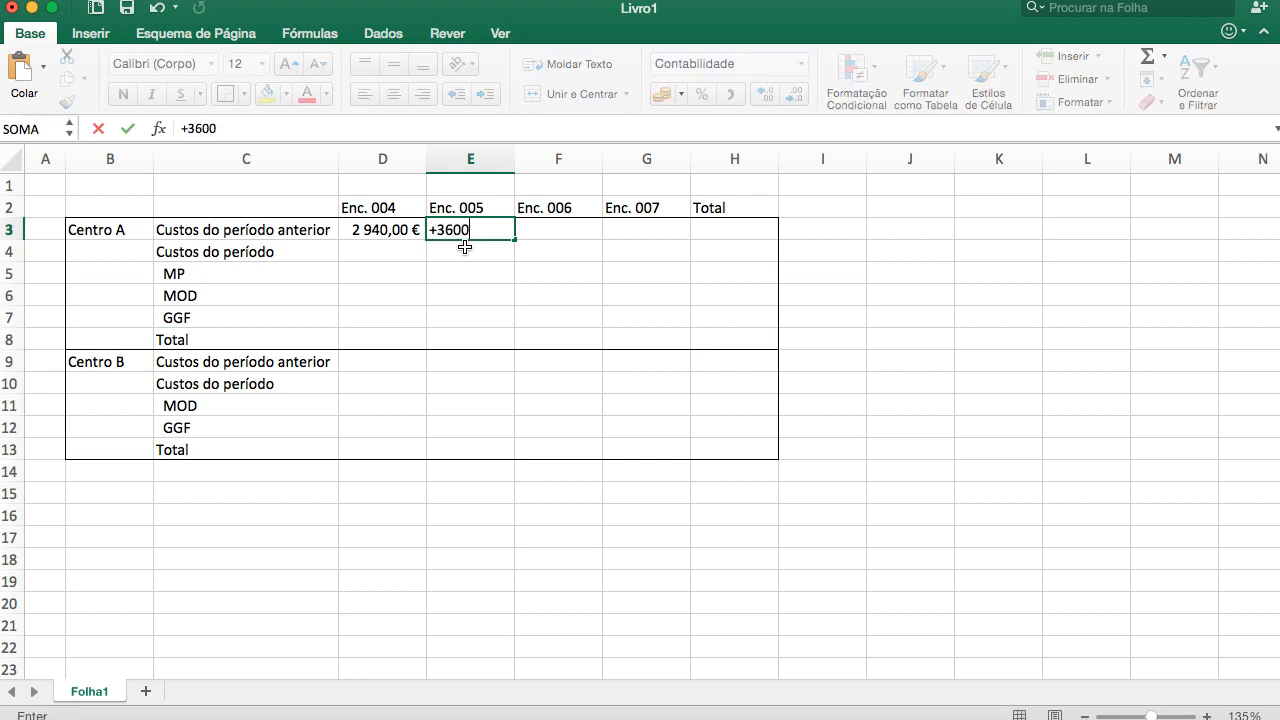
pyautogui.write('+450+600')
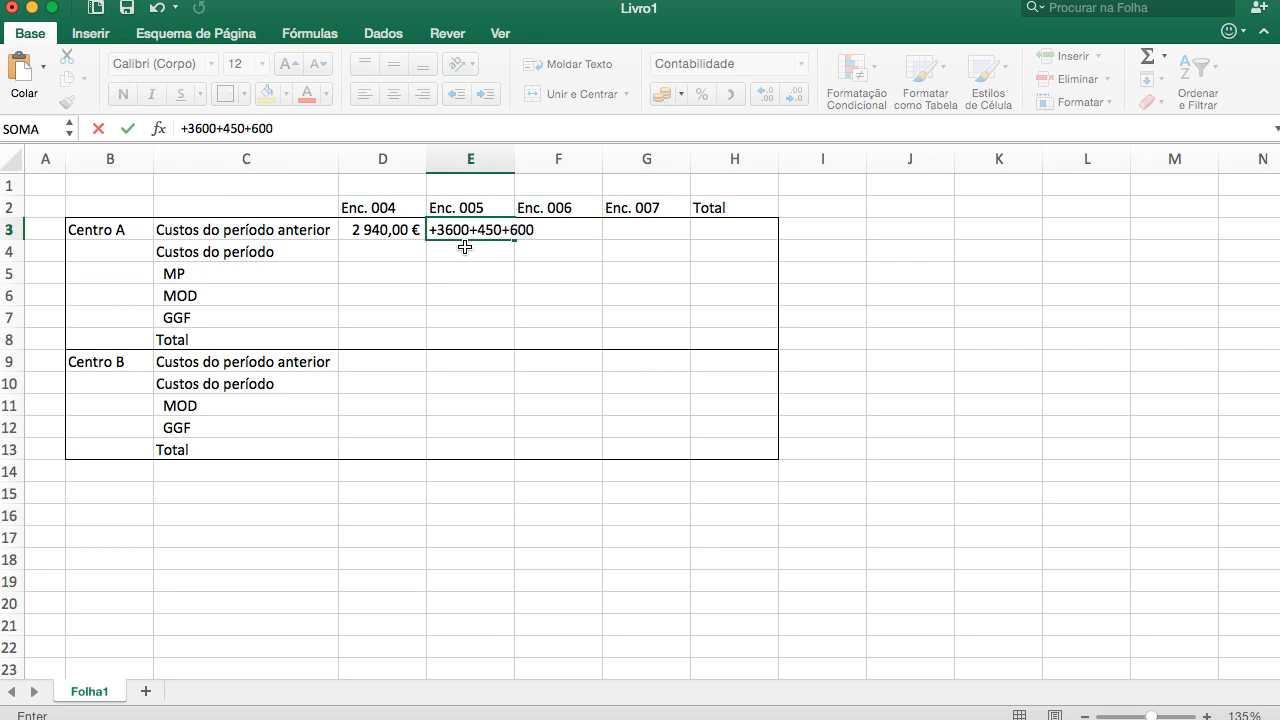
pyautogui.press('Return')
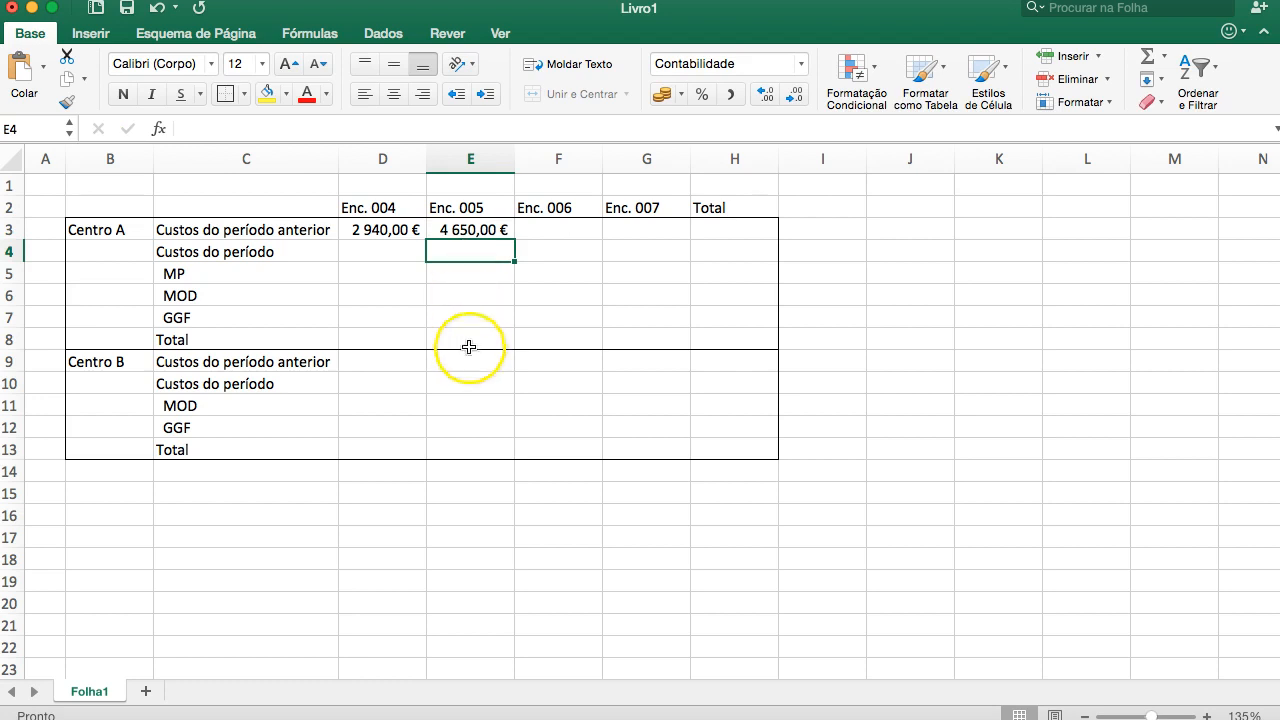
# Enter the Centro B prior-period cost of Enc. 005 in E9 as the sum +150+240
pyautogui.click(468, 359)
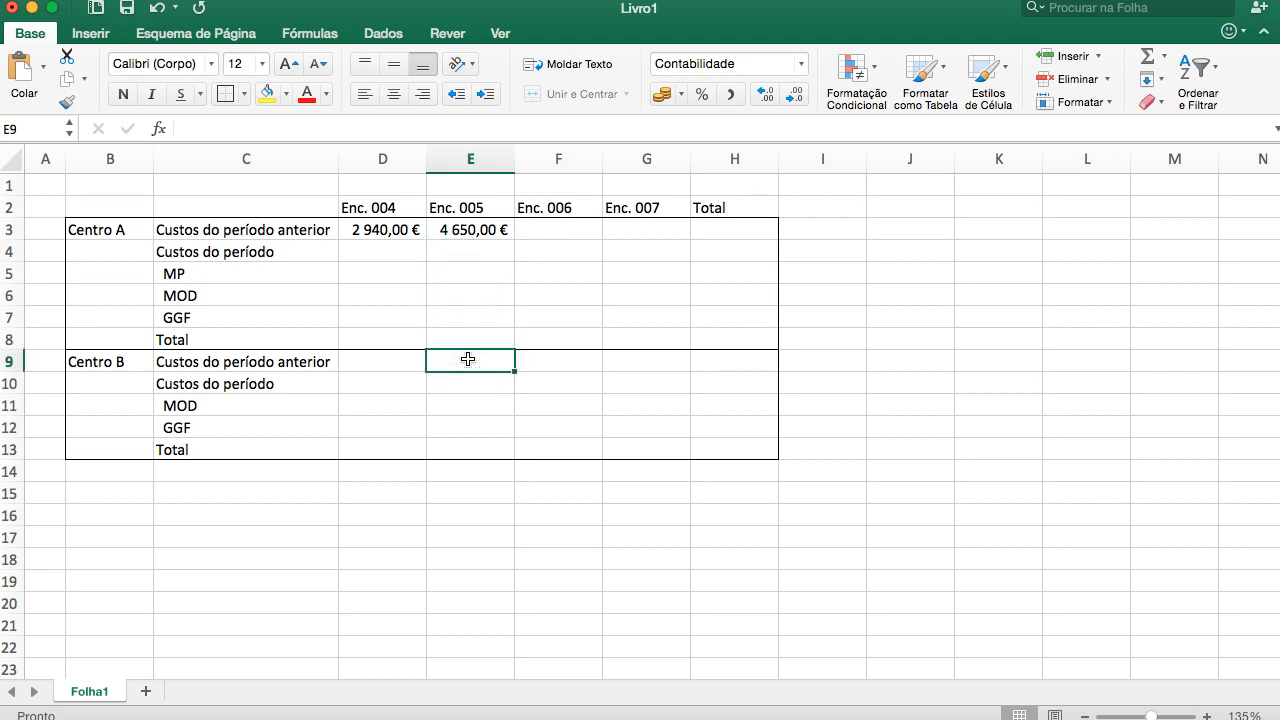
pyautogui.write('+150')
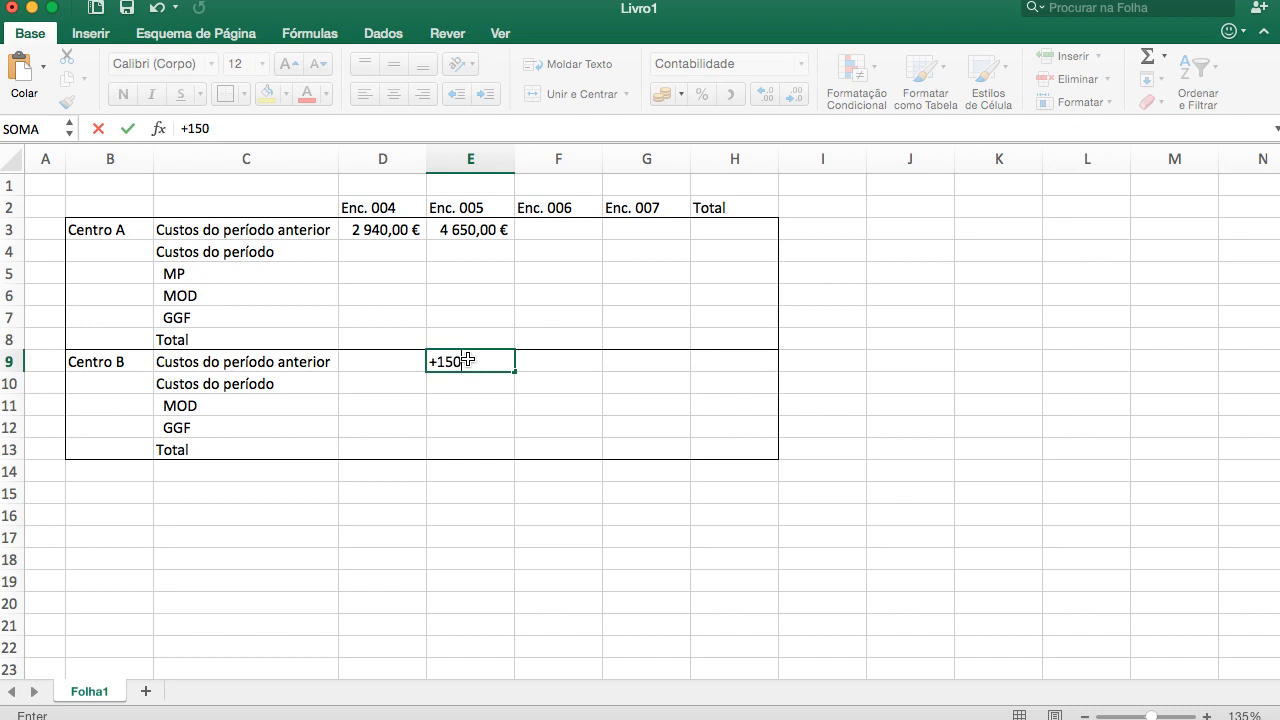
pyautogui.write('+240')
pyautogui.press('Return')
pyautogui.click(481, 385)
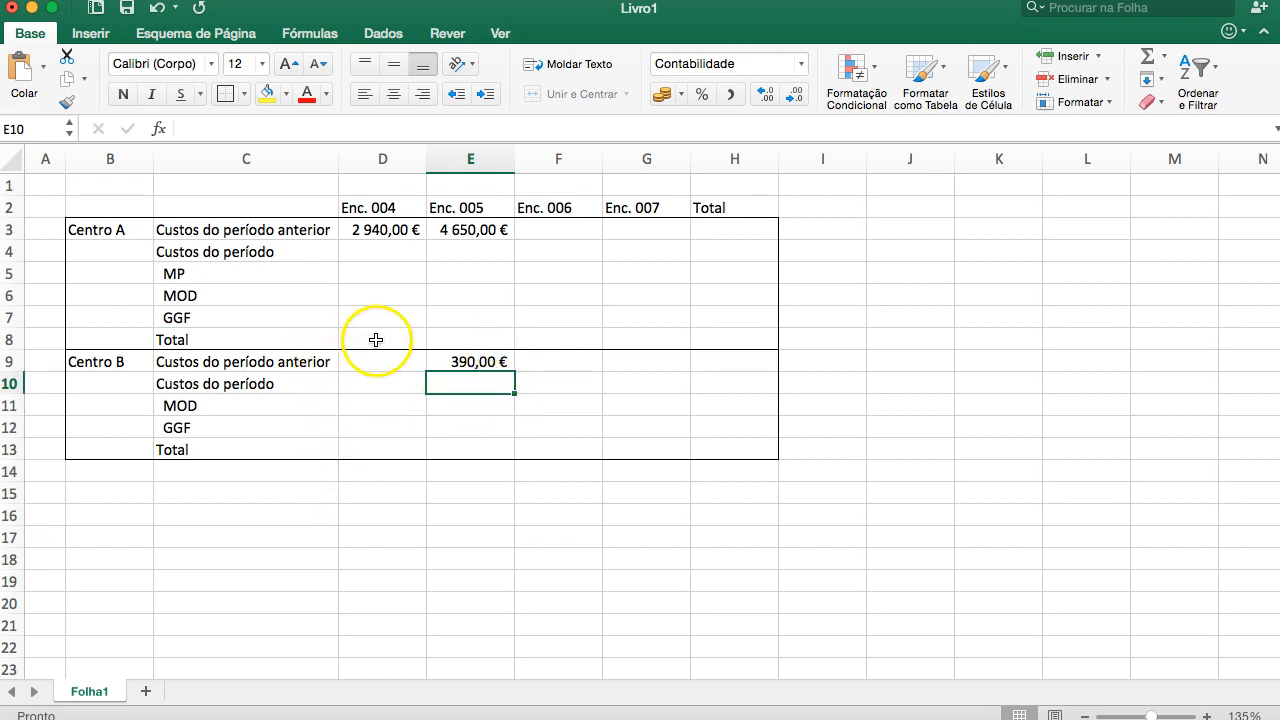
# Total the prior-period costs across all orders, summing D3:G3 in H3 for Centro A and D9:G9 in H9 for Centro B
pyautogui.click(709, 233)
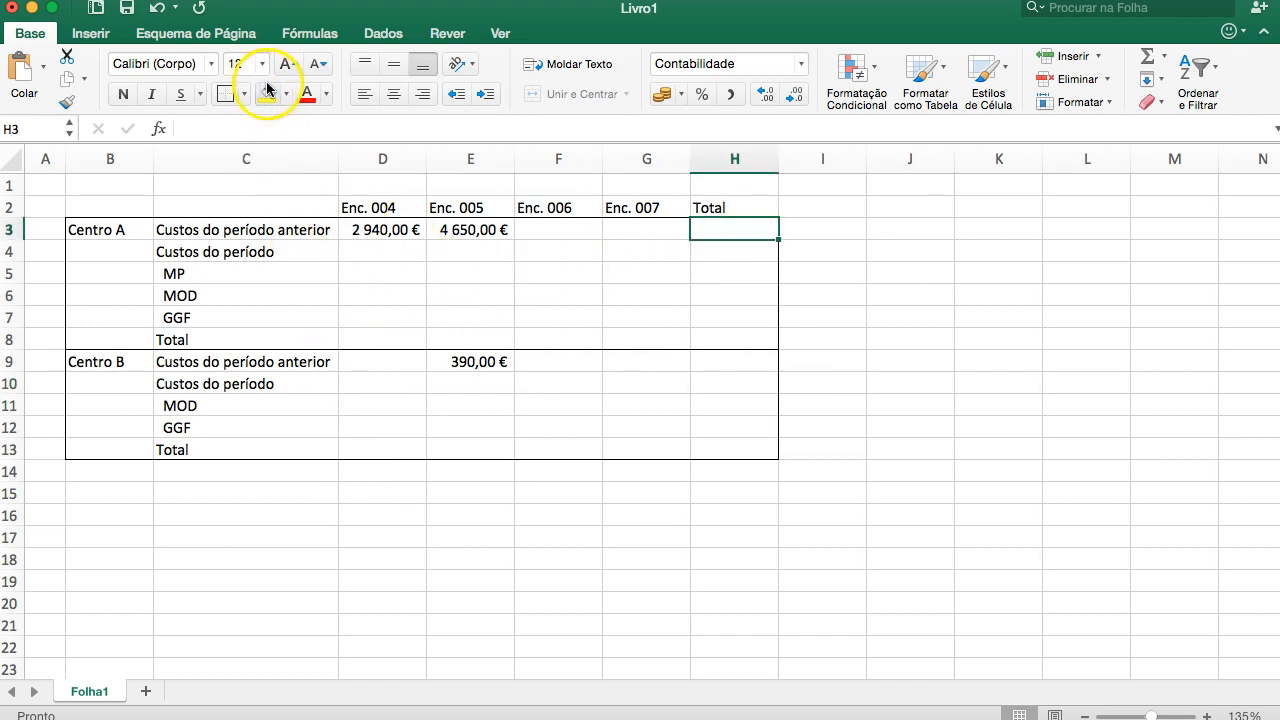
pyautogui.click(1147, 55)
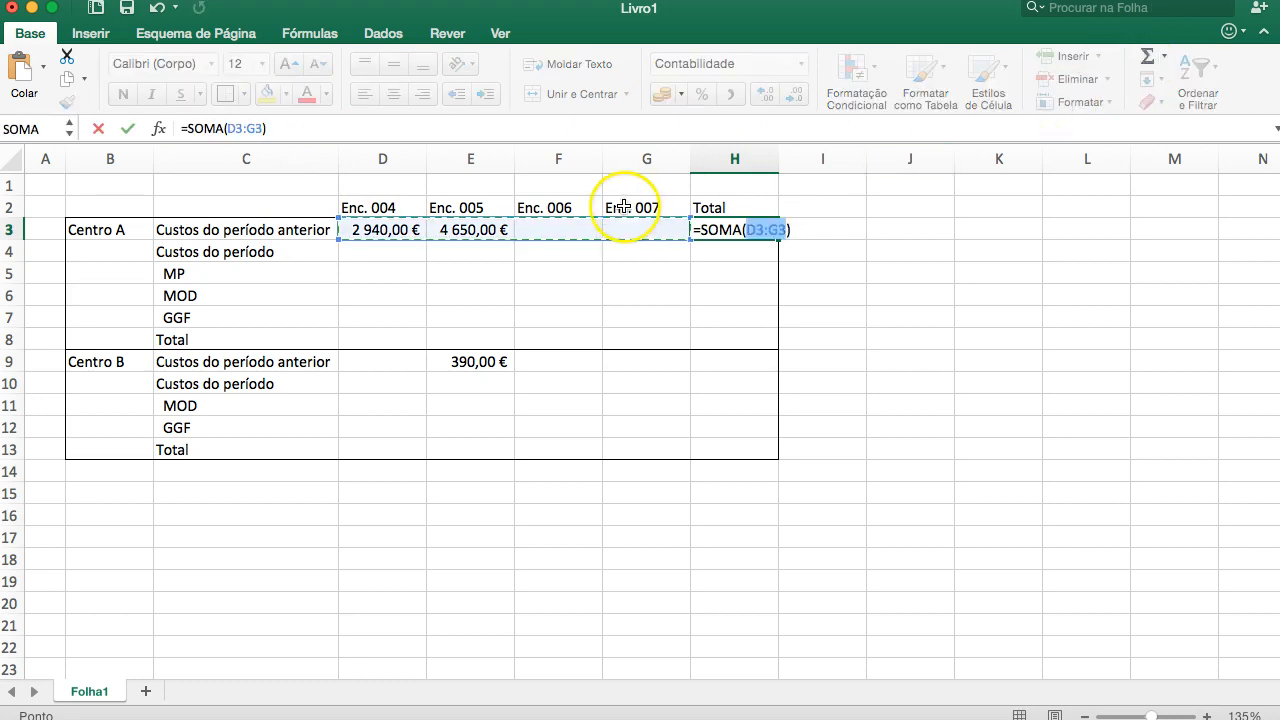
pyautogui.press('Return')
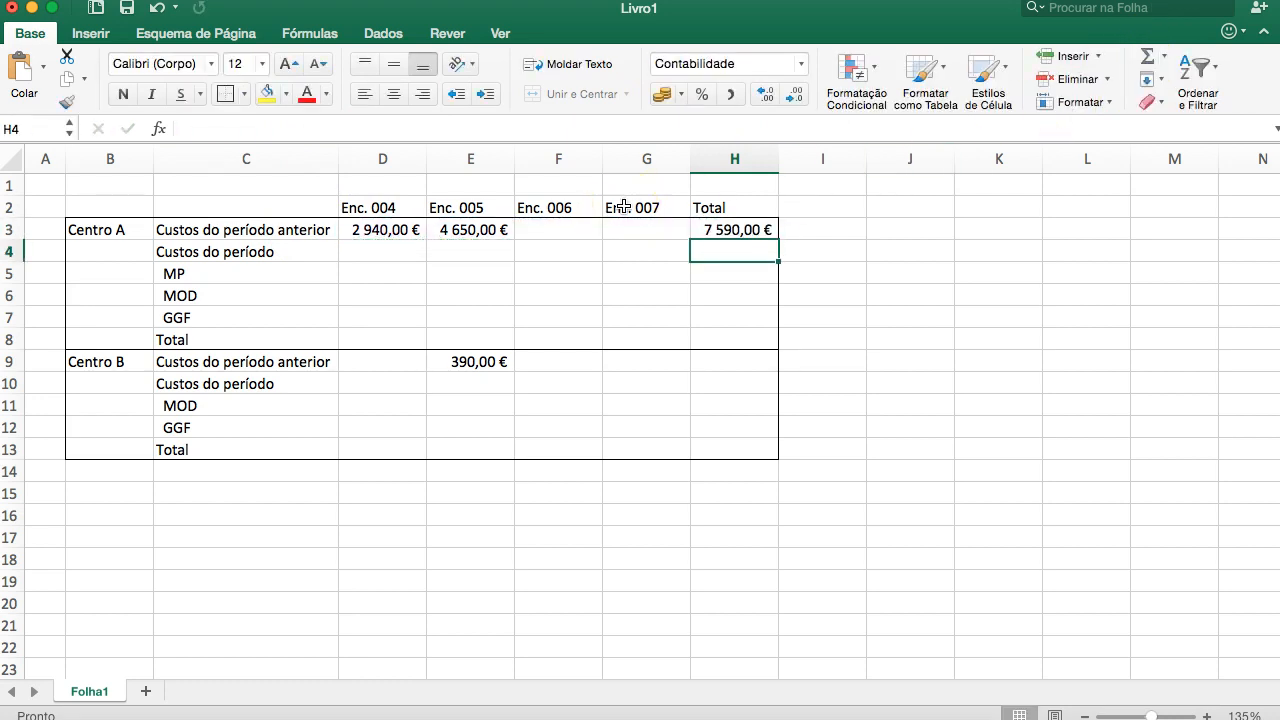
pyautogui.click(727, 361)
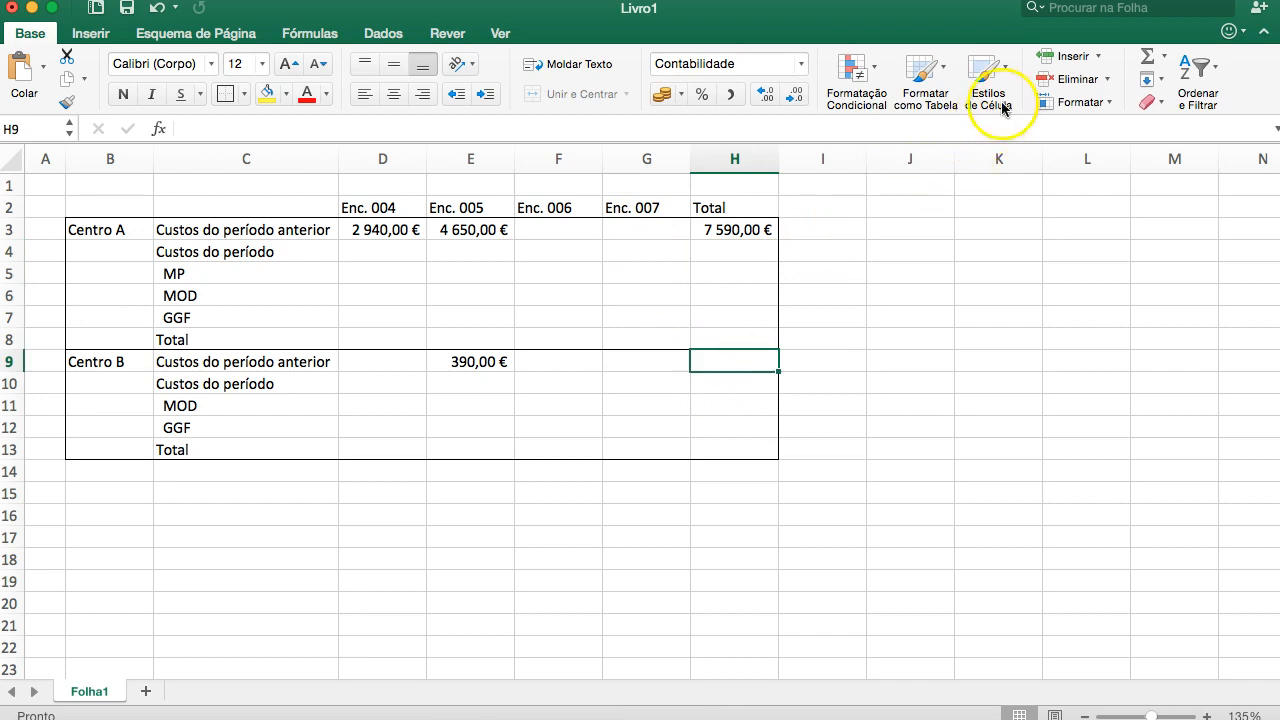
pyautogui.click(1149, 60)
pyautogui.moveTo(374, 362); pyautogui.dragTo(634, 356)
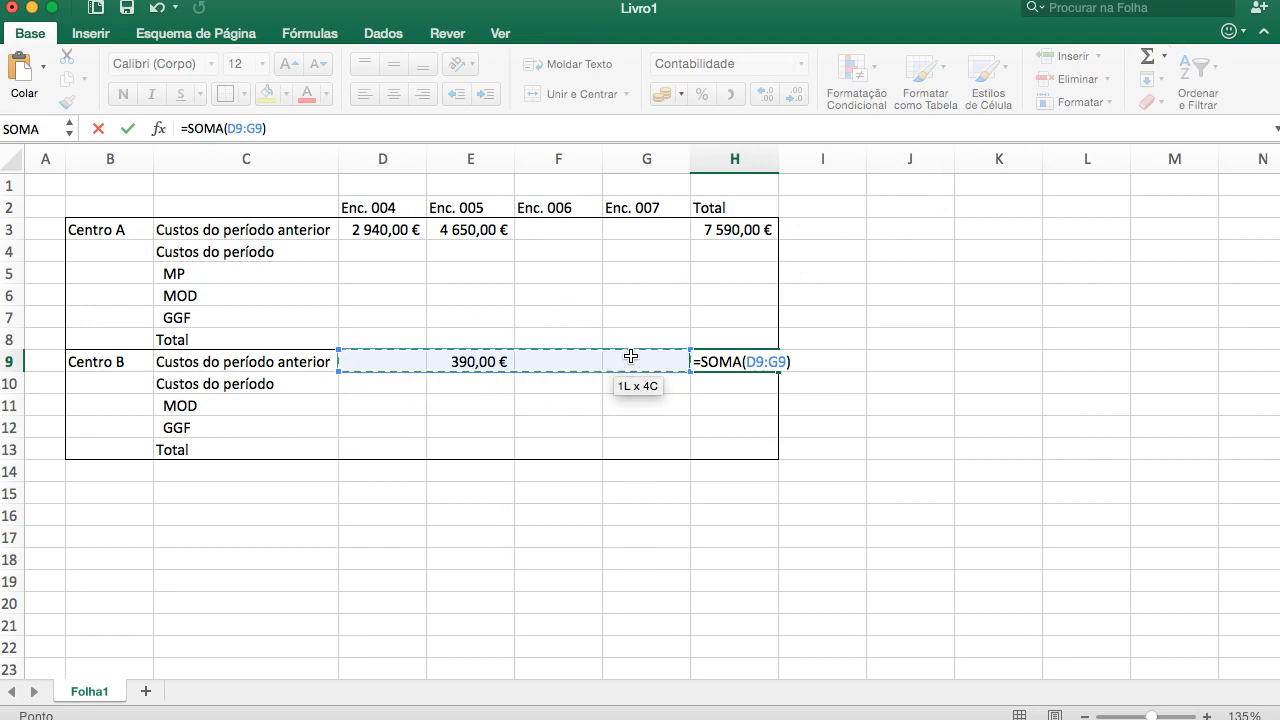
pyautogui.press('Return')
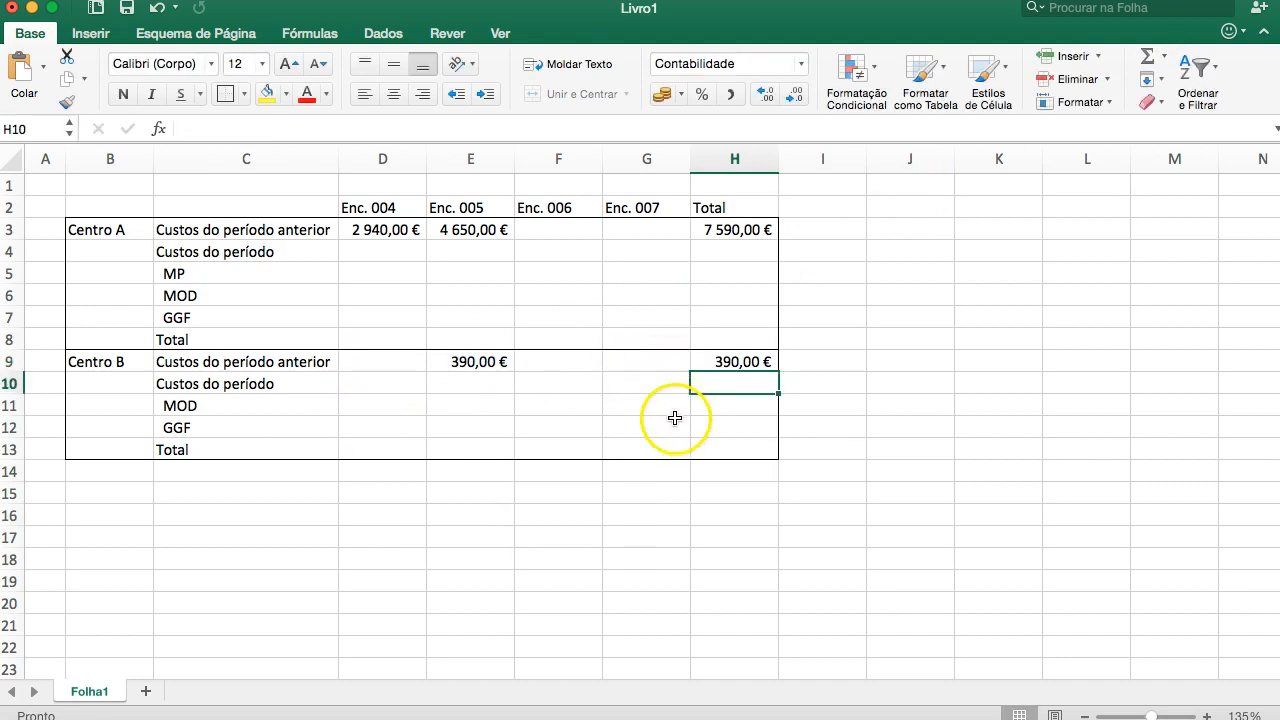
# Add the two prior-period totals, H3 and H9, temporarily in H14 as a check and clear the cell again
pyautogui.click(734, 471)
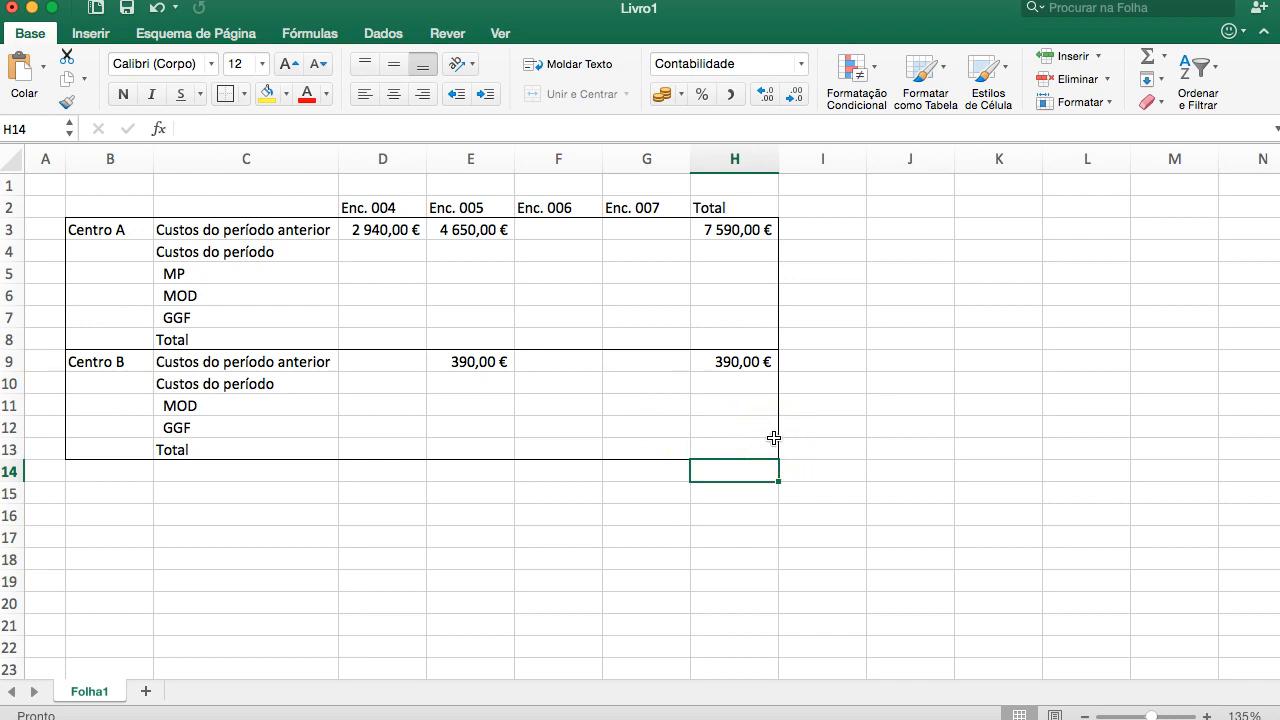
pyautogui.write('+')
pyautogui.click(720, 227)
pyautogui.write('+')
pyautogui.click(729, 365)
pyautogui.press('Return')
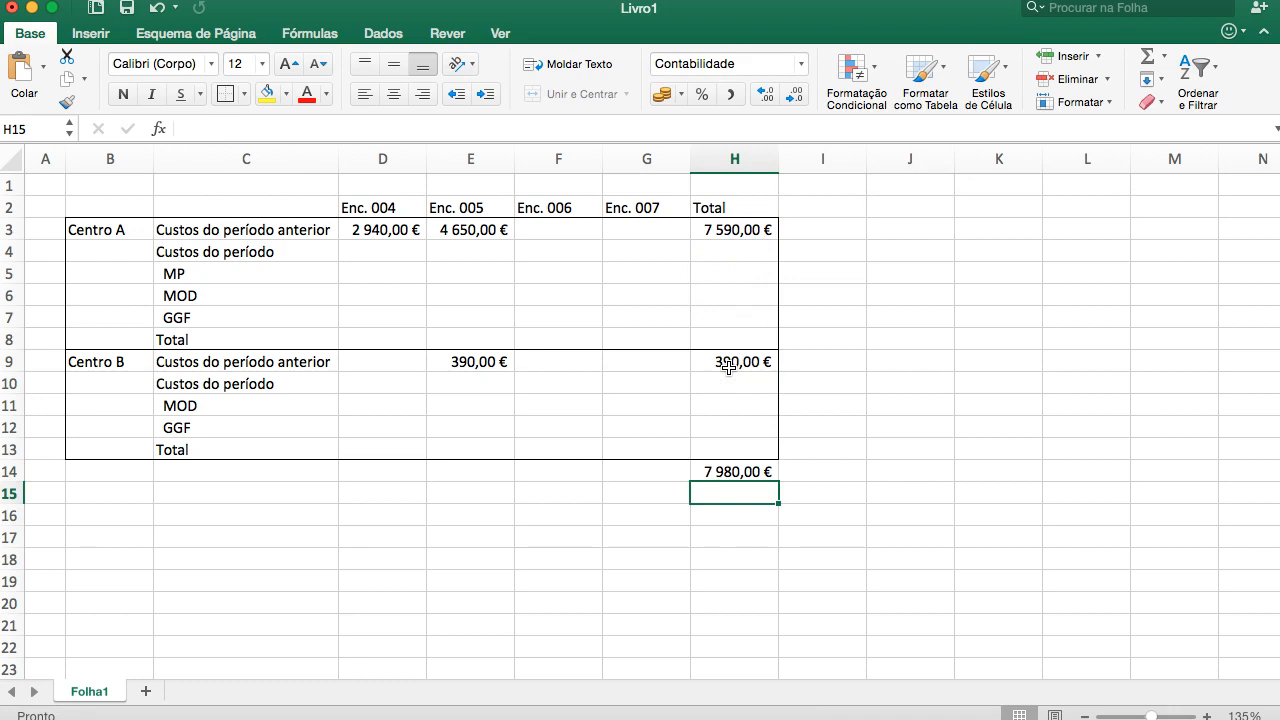
pyautogui.moveTo(733, 490); pyautogui.dragTo(734, 466)
pyautogui.click(734, 466)
pyautogui.press('Delete')
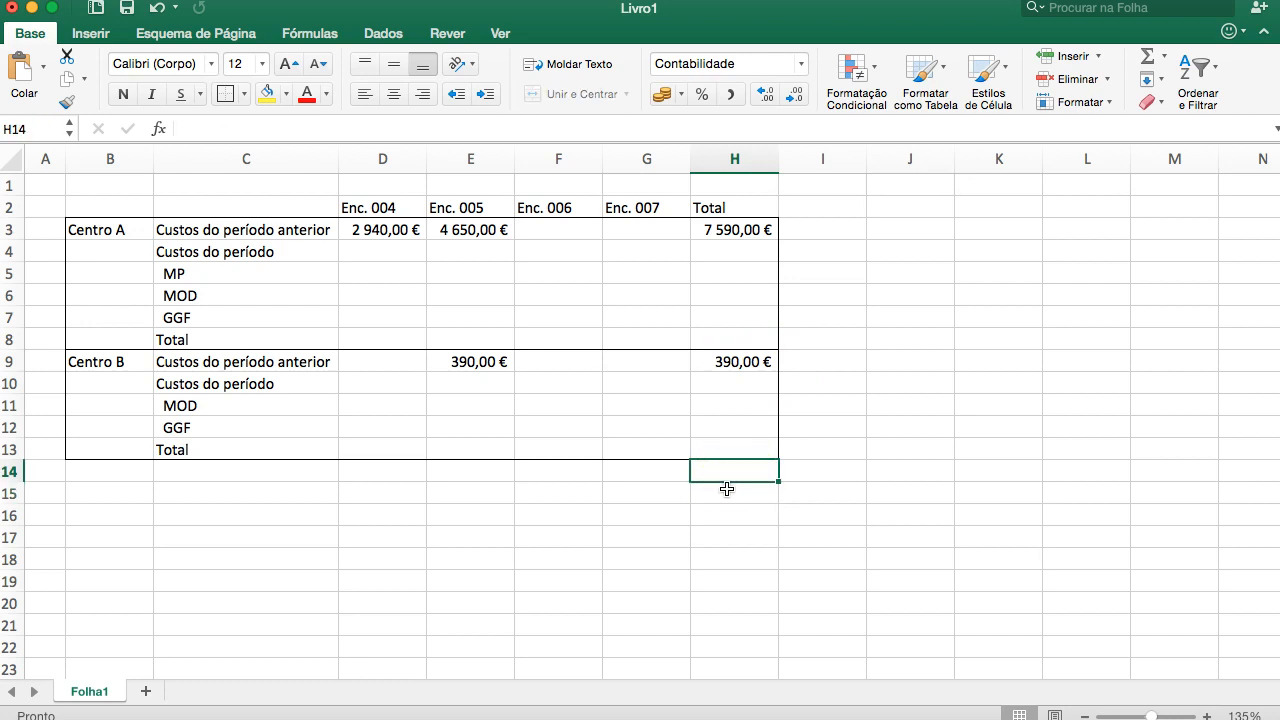
pyautogui.click(727, 488)
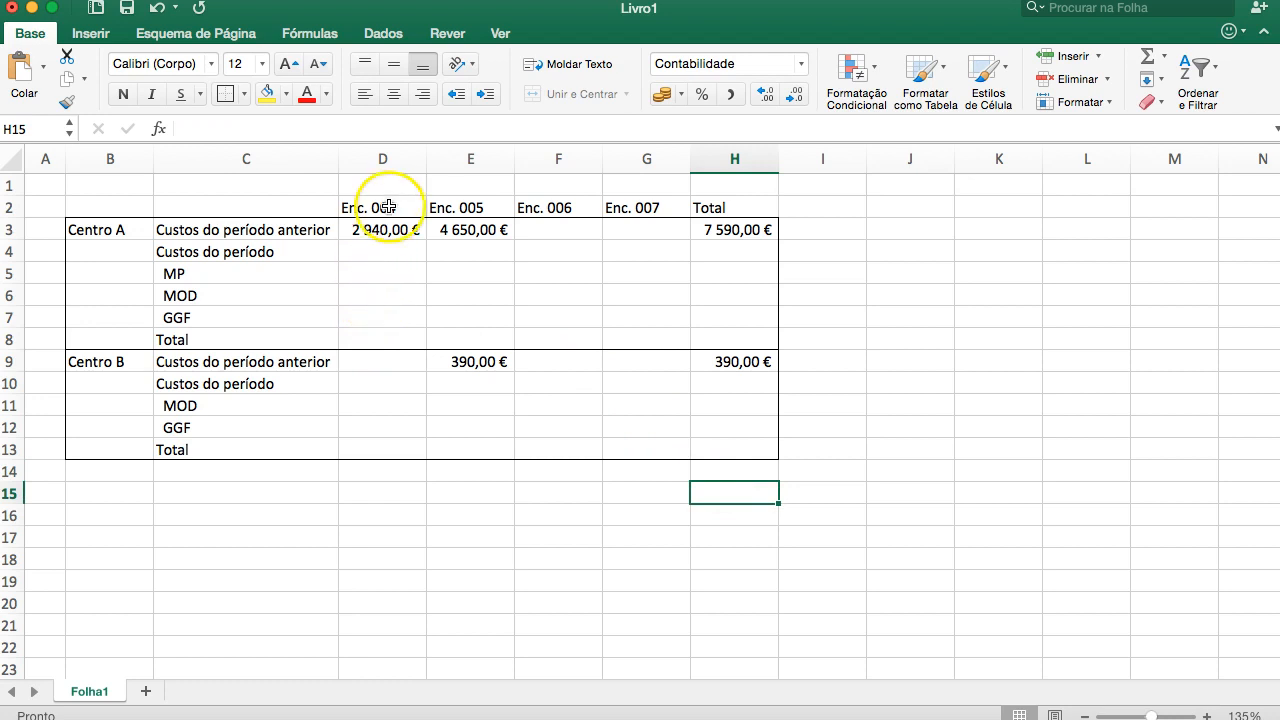
# Enter the Centro A MP costs: 150 for Enc. 004 in D5, 900 for Enc. 006 in F5 and 1500 for Enc. 007 in G5
pyautogui.click(362, 273)
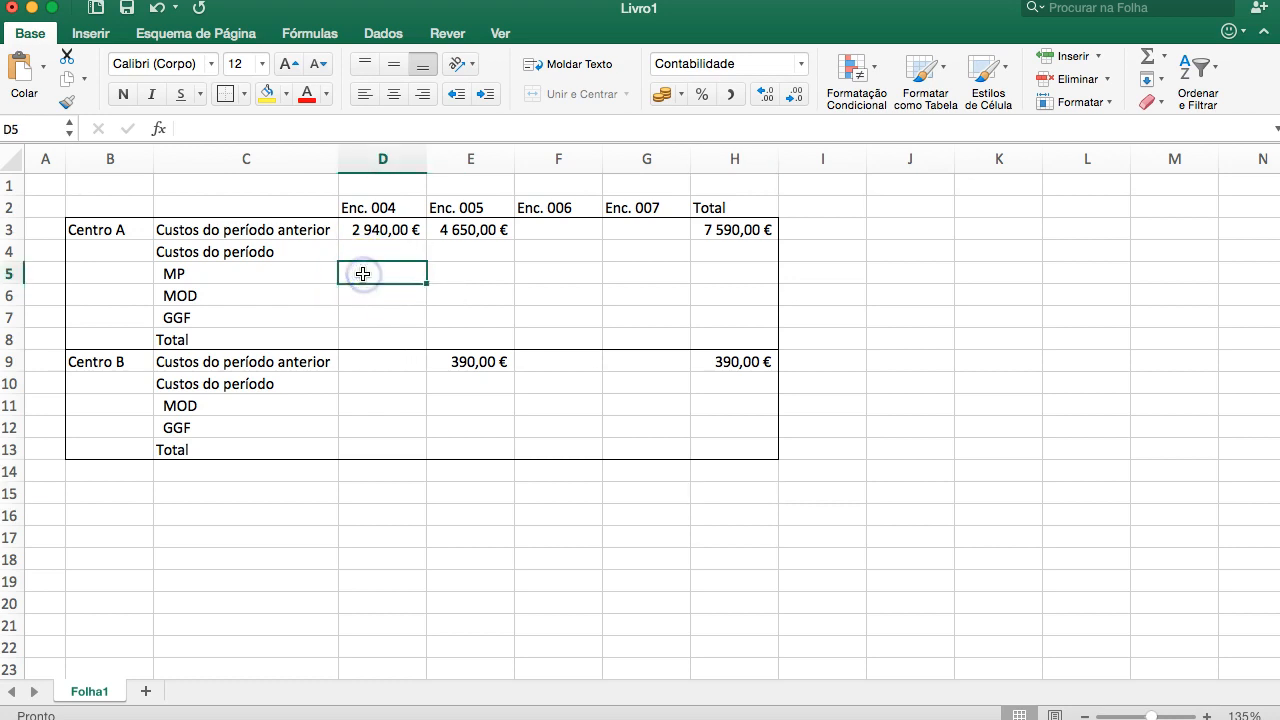
pyautogui.write('15')
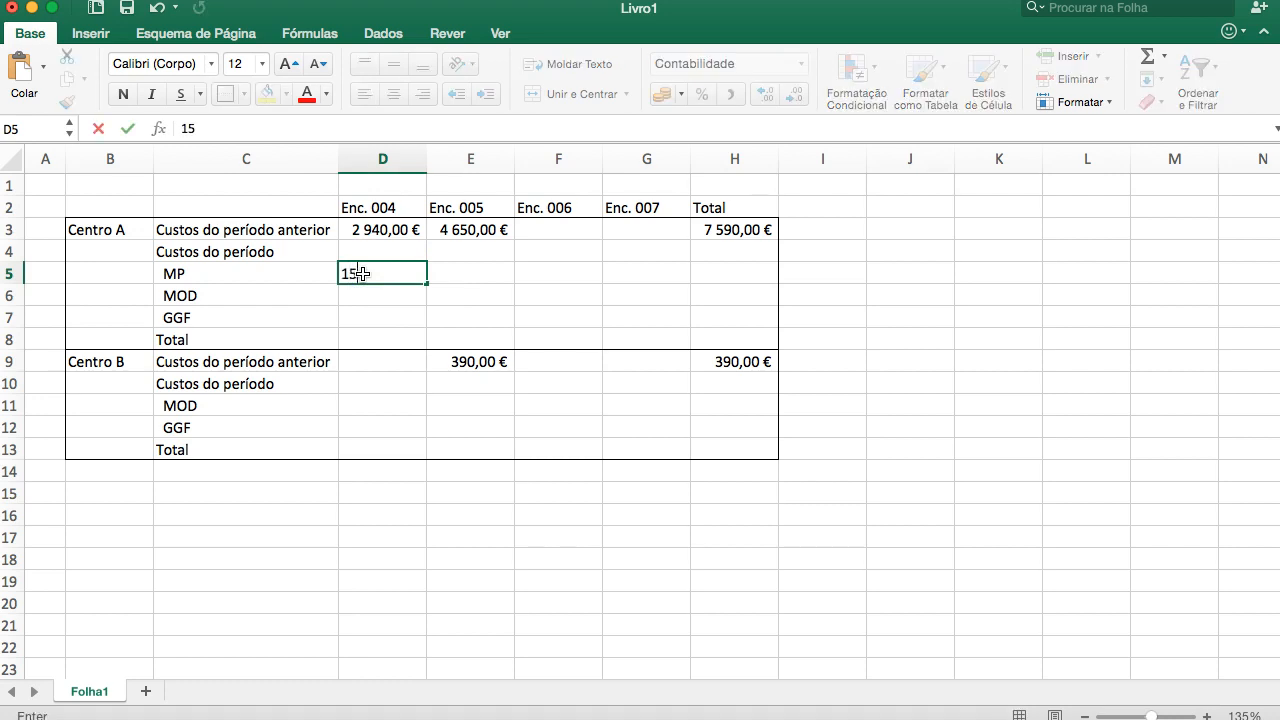
pyautogui.write('0')
pyautogui.press('Return')
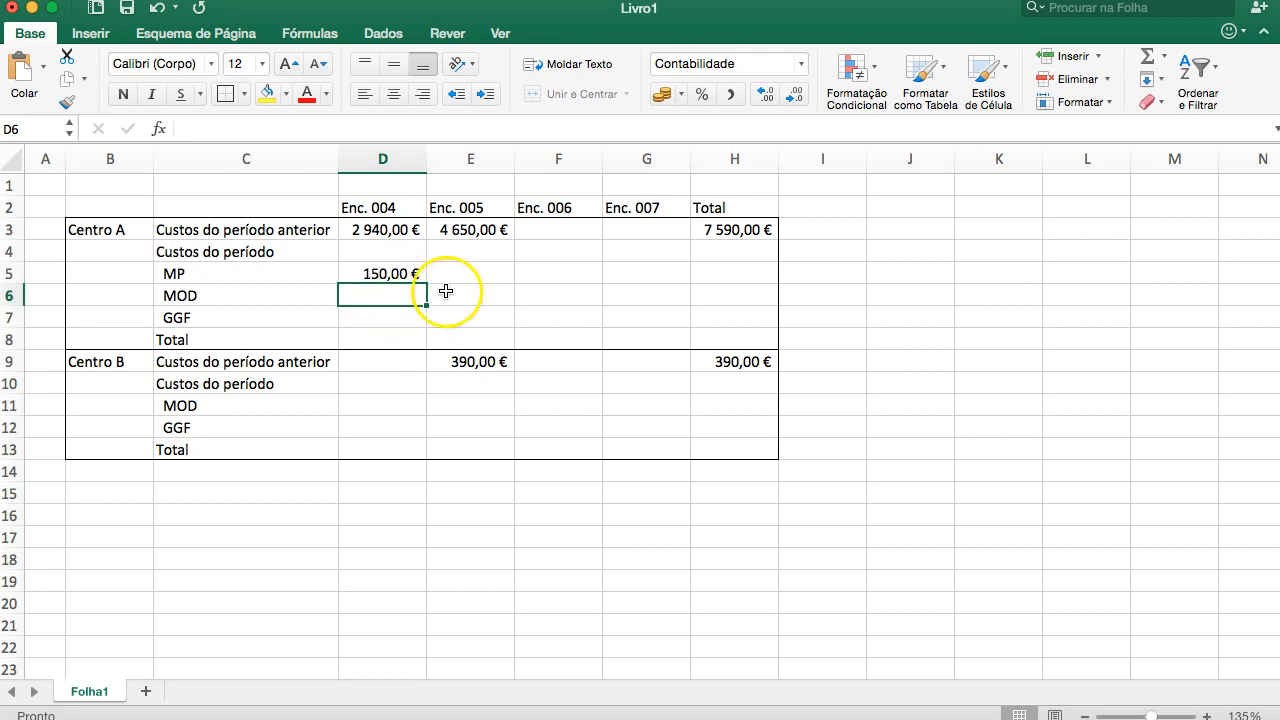
pyautogui.click(519, 274)
pyautogui.write('900')
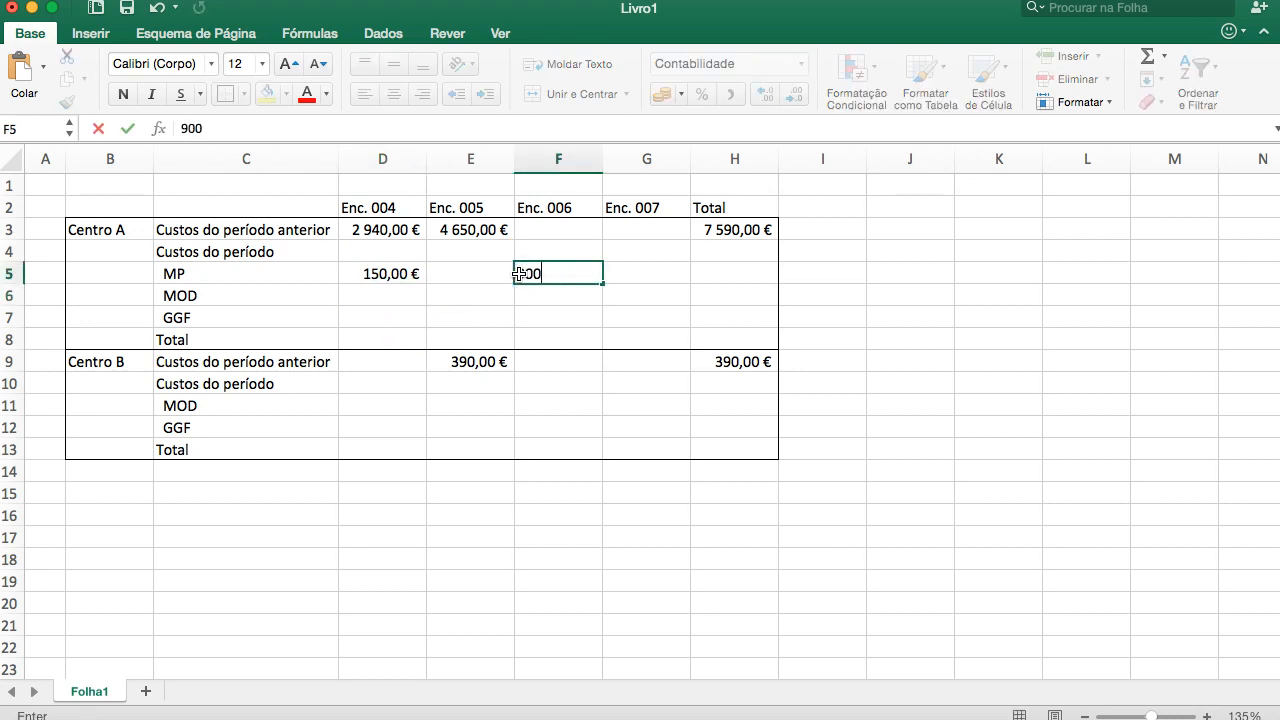
pyautogui.click(640, 272)
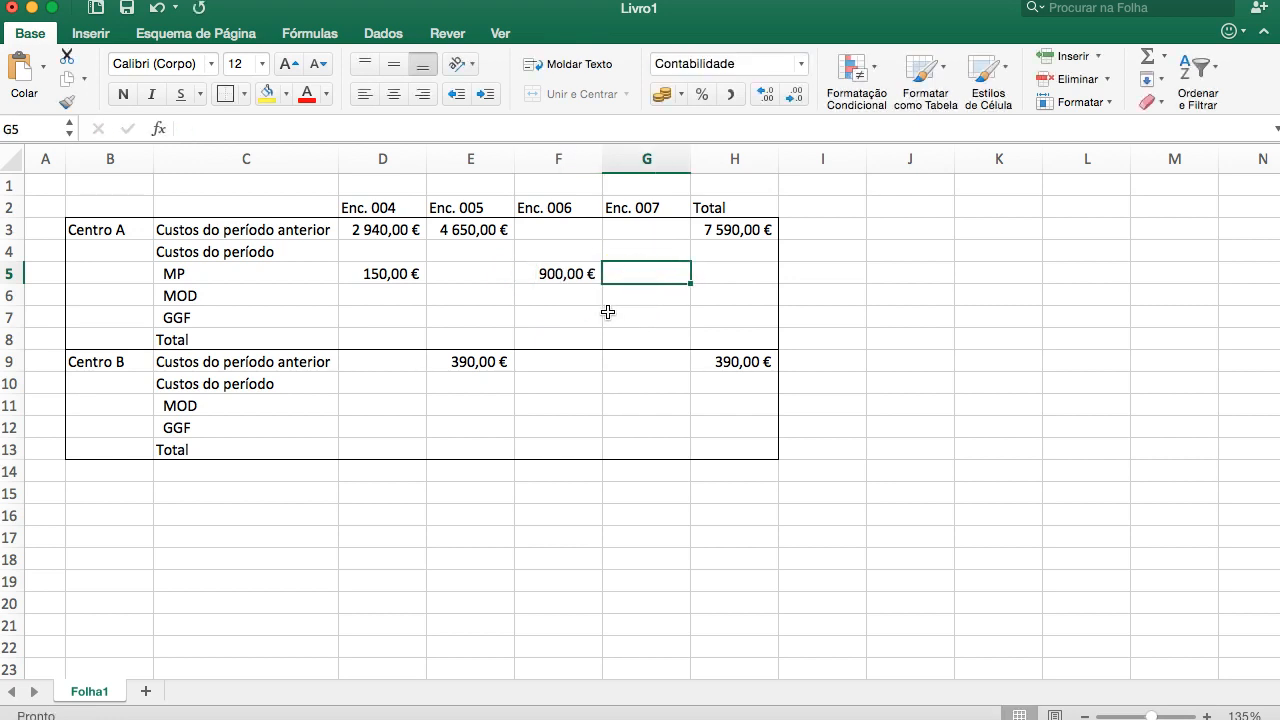
pyautogui.write('1500')
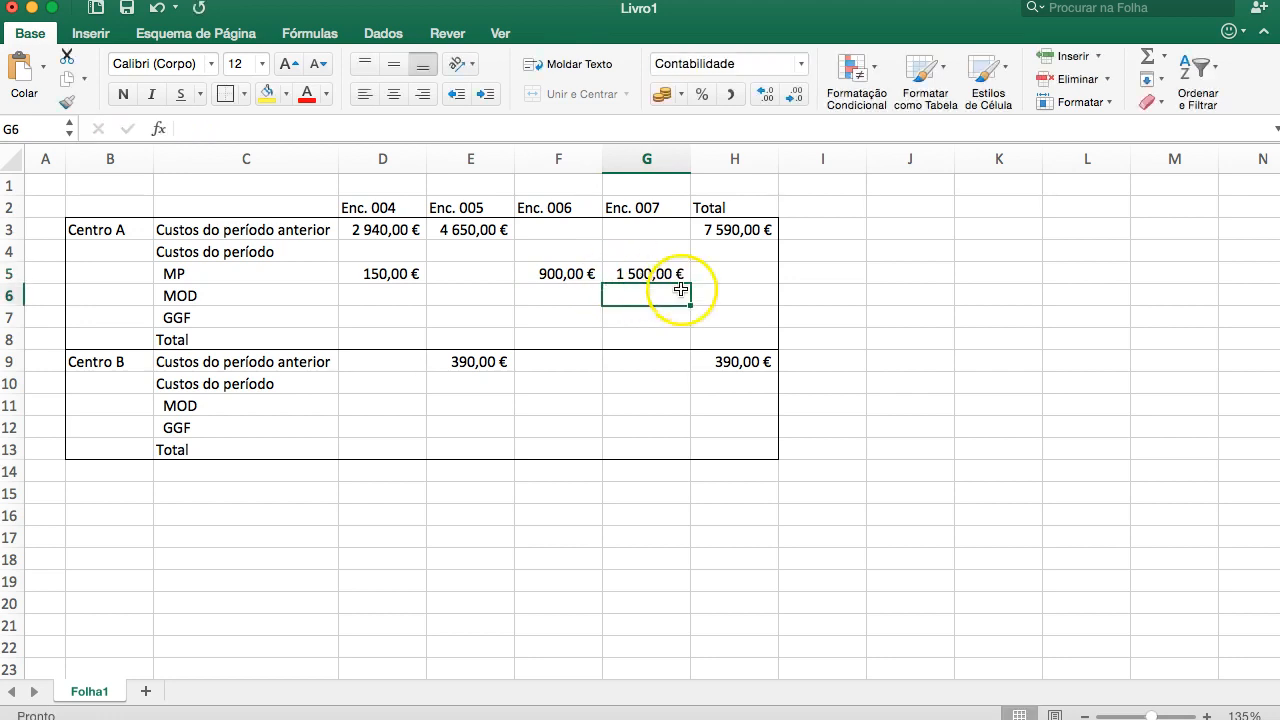
# Total the Centro A MP costs in H5 by summing D5:G5
pyautogui.click(729, 273)
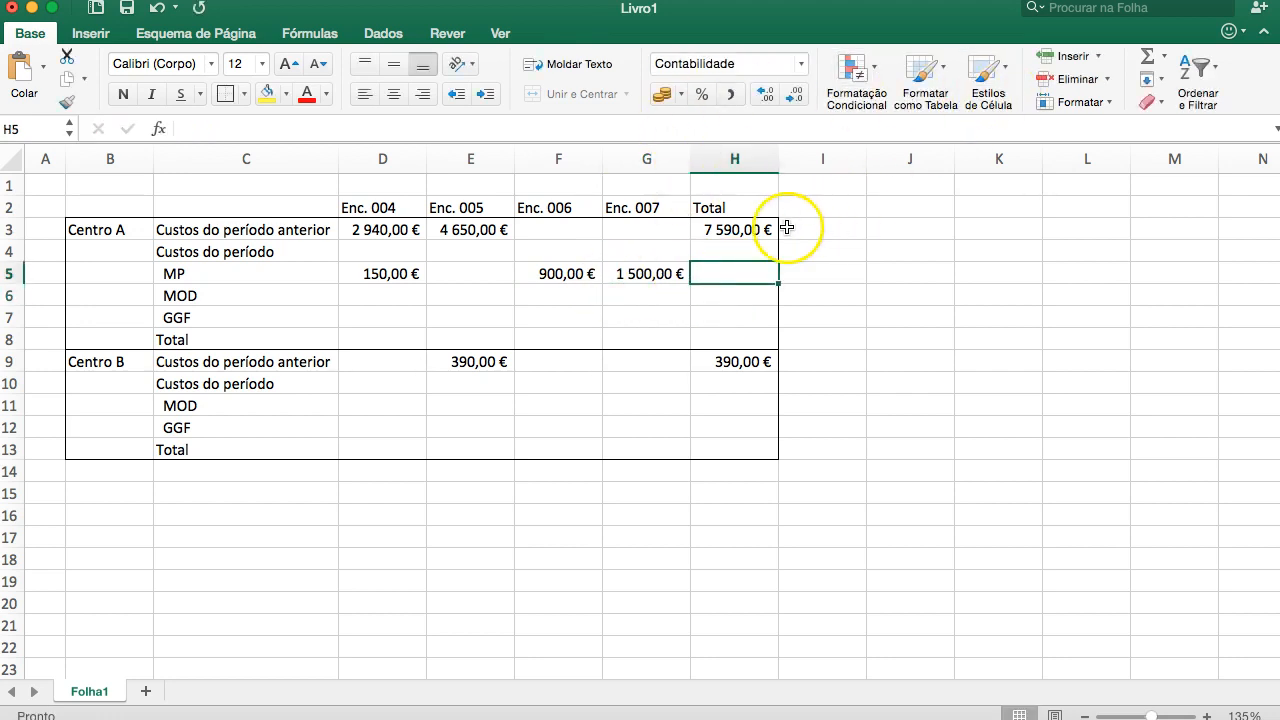
pyautogui.click(1150, 65)
pyautogui.moveTo(410, 274); pyautogui.dragTo(614, 263)
pyautogui.press('Return')
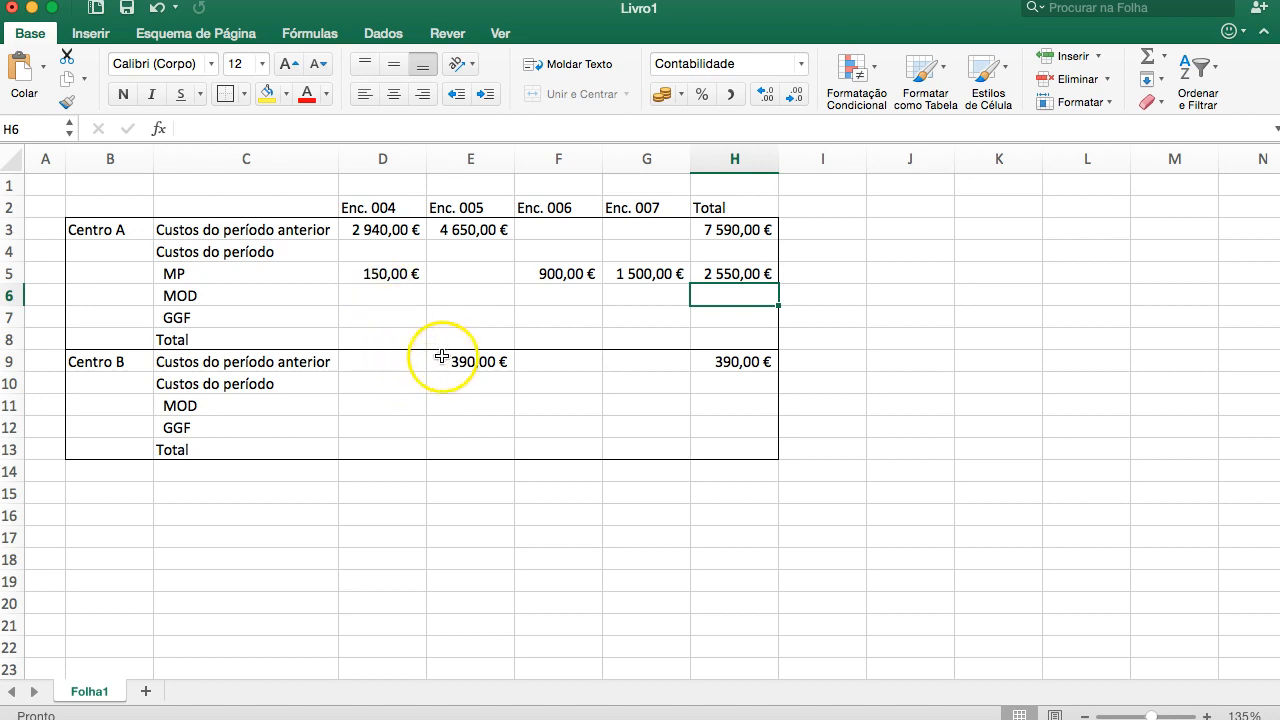
# Enter the Centro A MOD costs of Enc. 004 in D6 as +10*7,5 and of Enc. 005 in E6 as 0
pyautogui.click(411, 298)
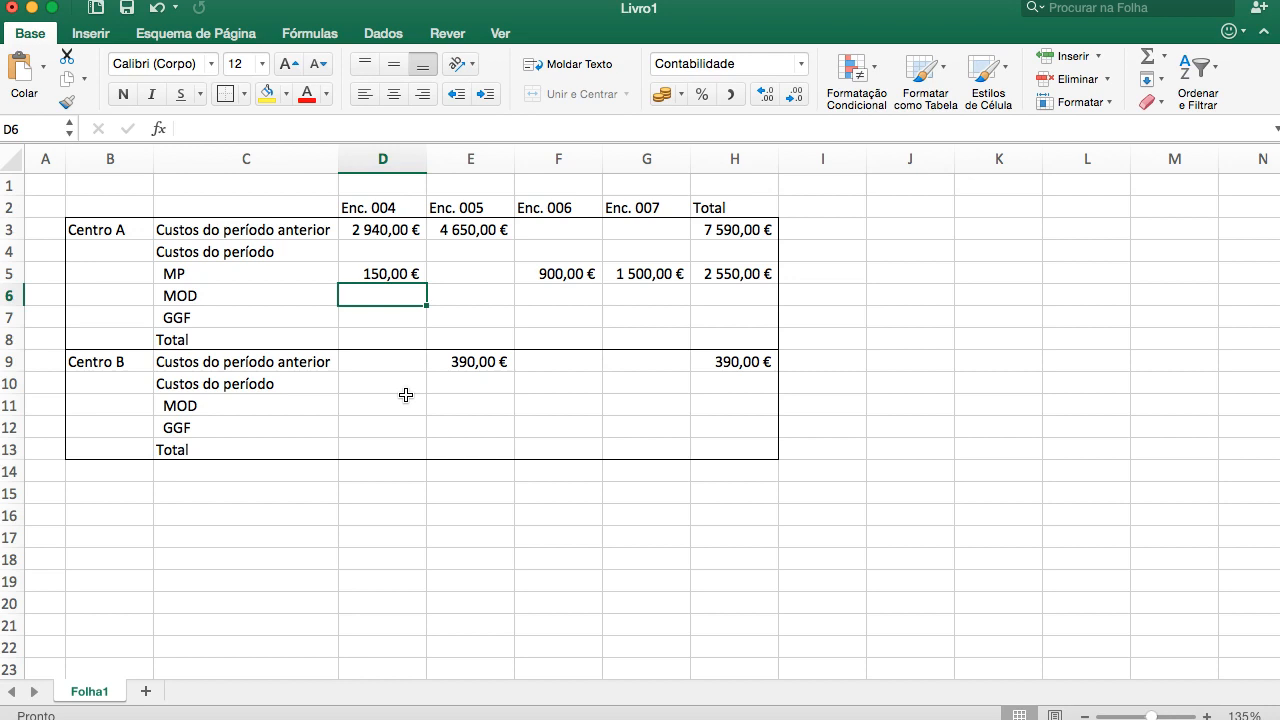
pyautogui.write('+10*')
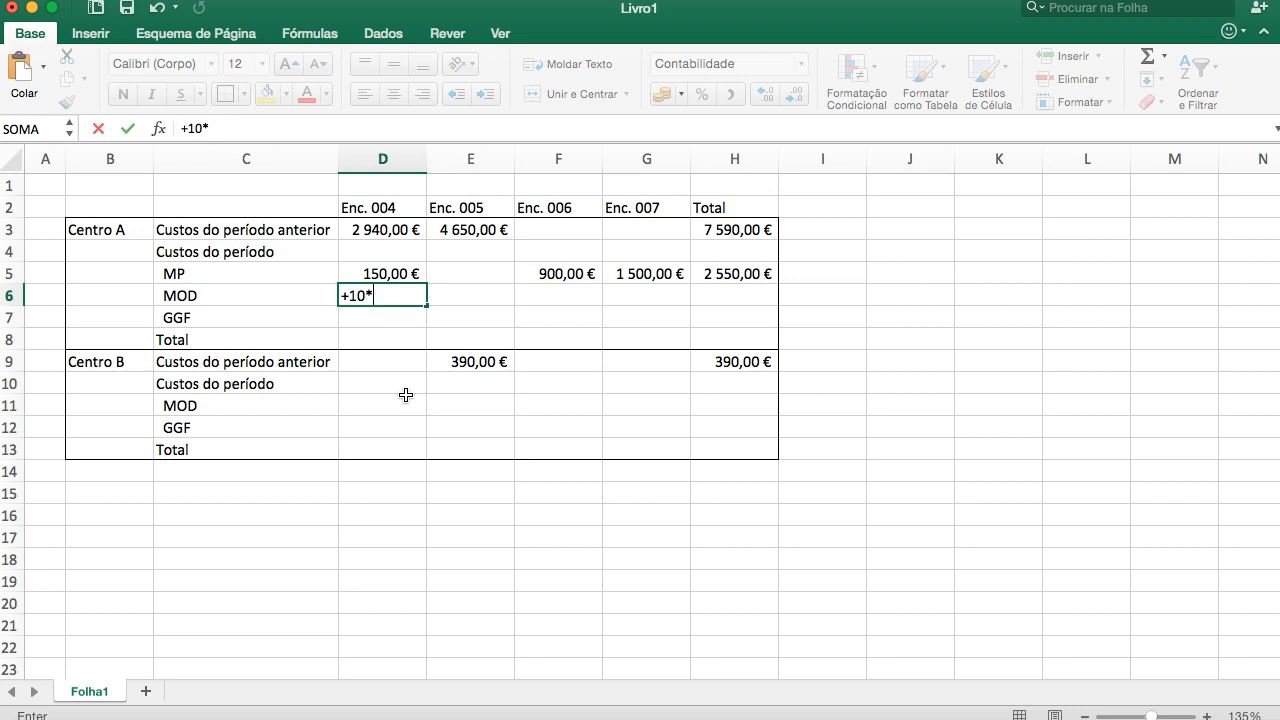
pyautogui.write('7,5')
pyautogui.press('Return')
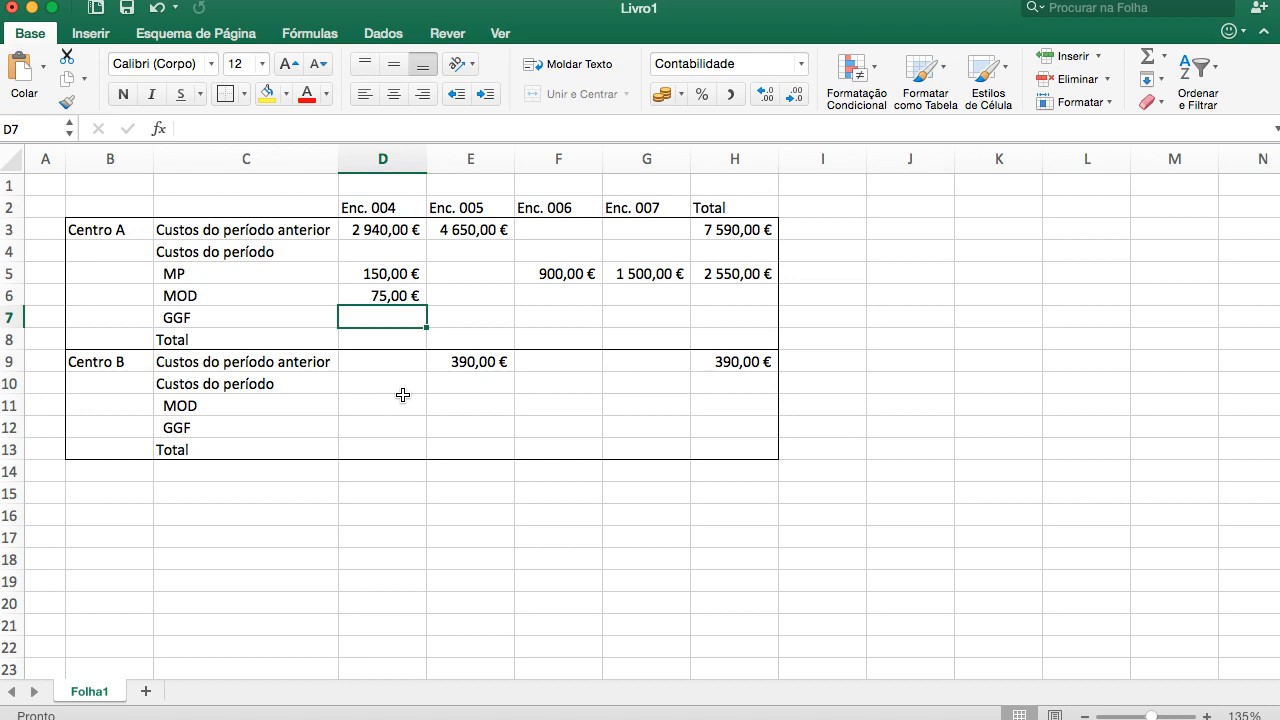
pyautogui.click(477, 296)
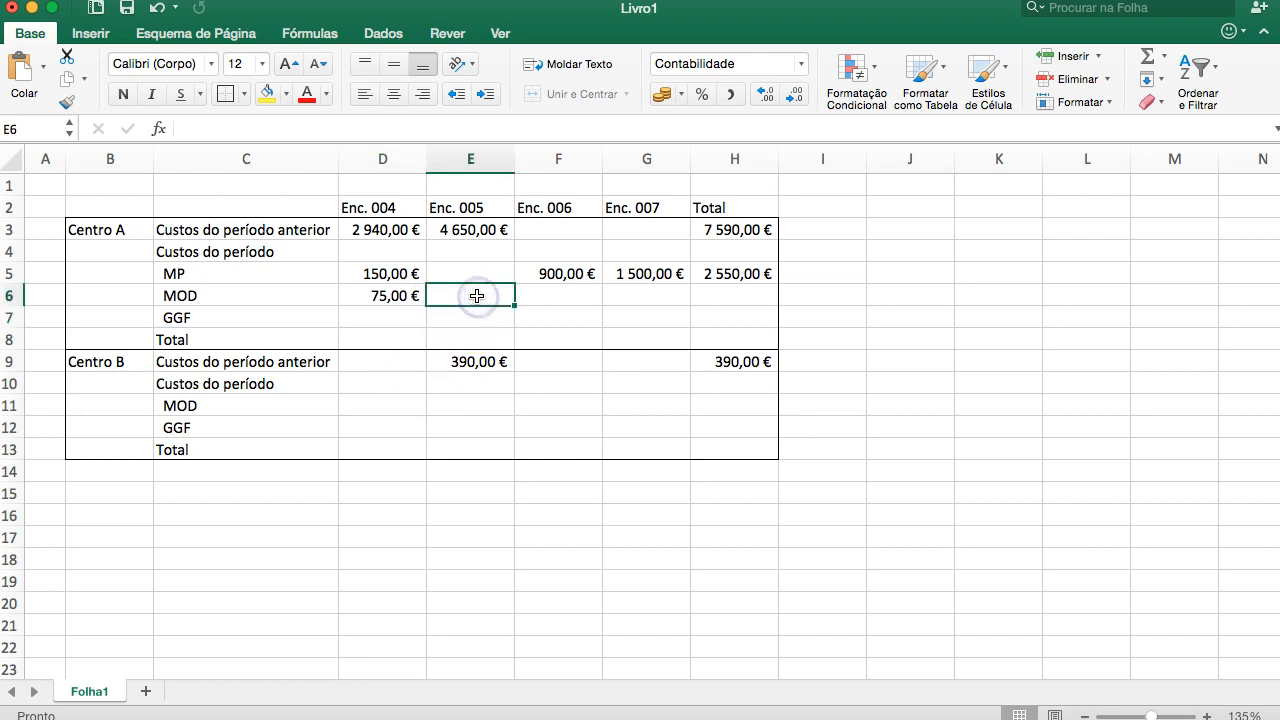
pyautogui.write('0')
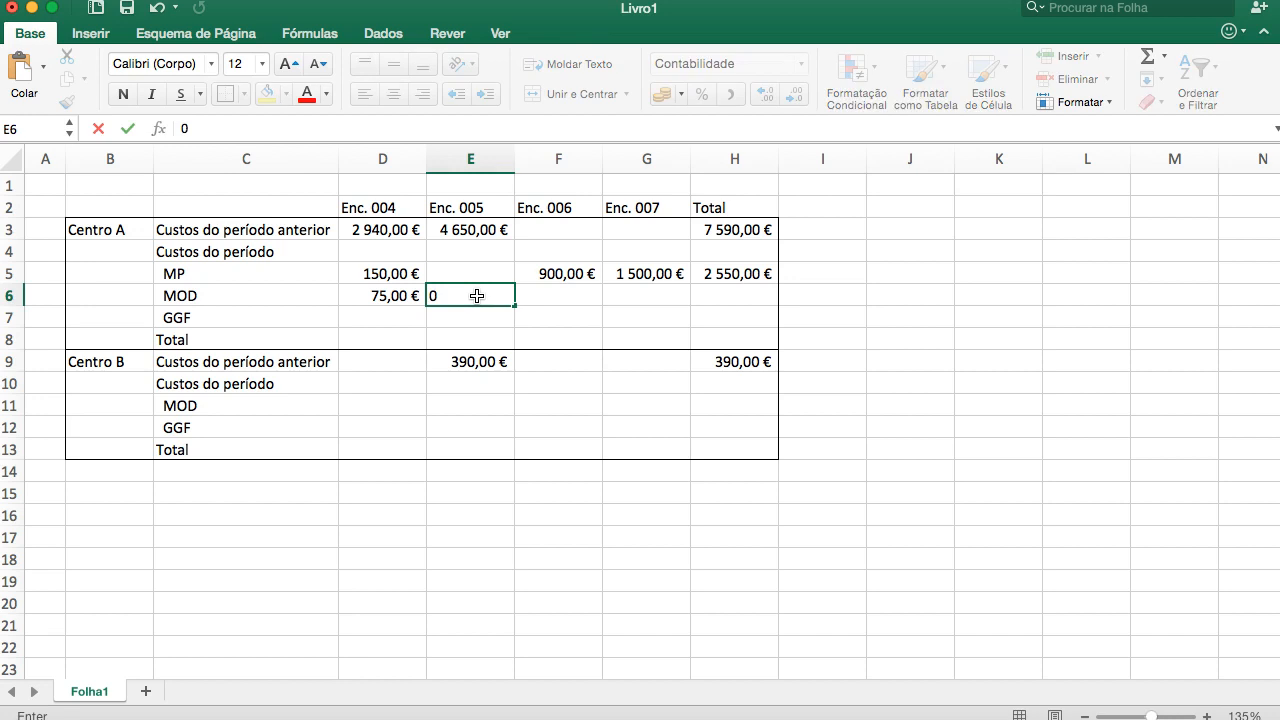
pyautogui.press('Tab')
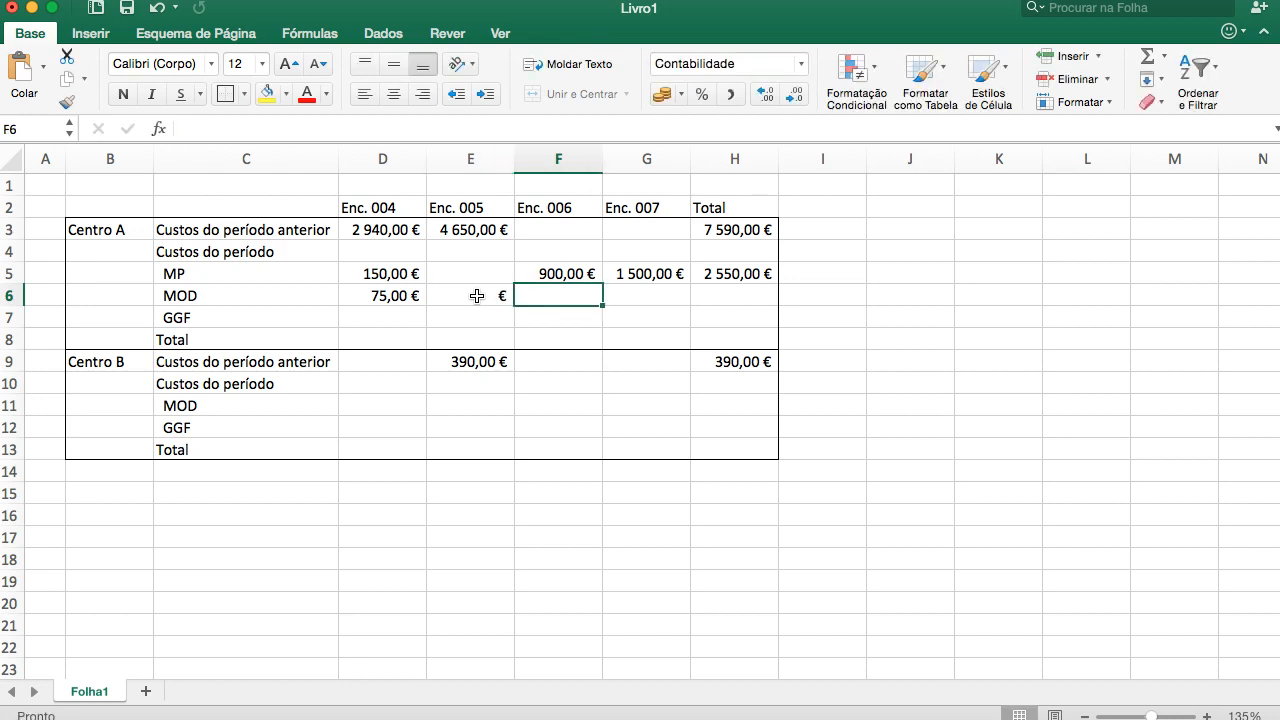
# Enter the Centro A MOD costs of Enc. 006 in F6 as +20*7,5 and of Enc. 007 in G6 as +12*7,5
pyautogui.write('+20')
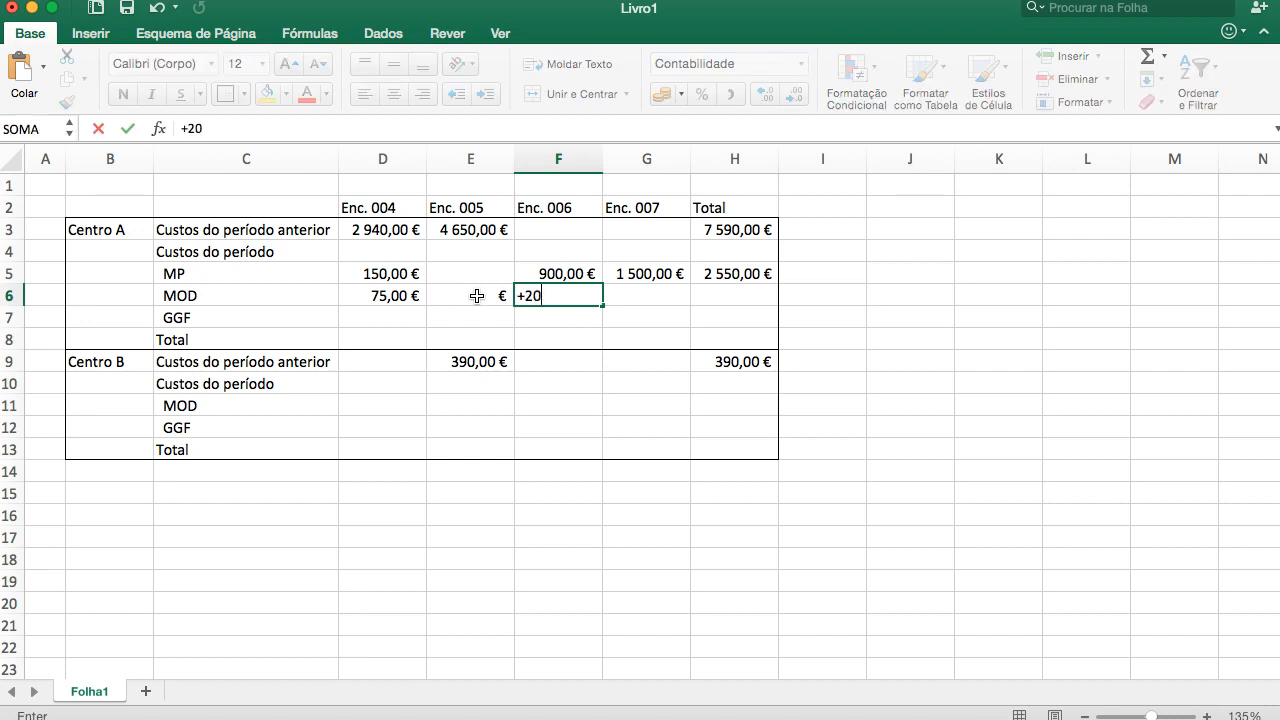
pyautogui.write('*7,5')
pyautogui.press('Return')
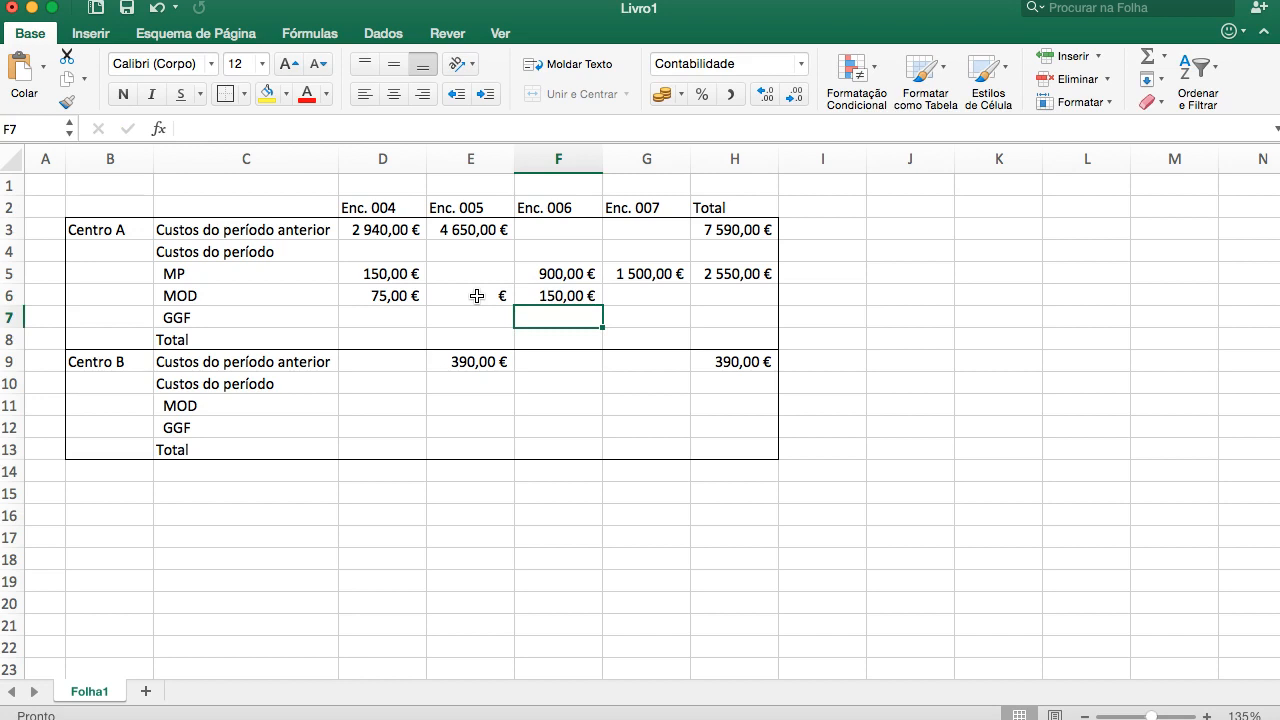
pyautogui.click(622, 292)
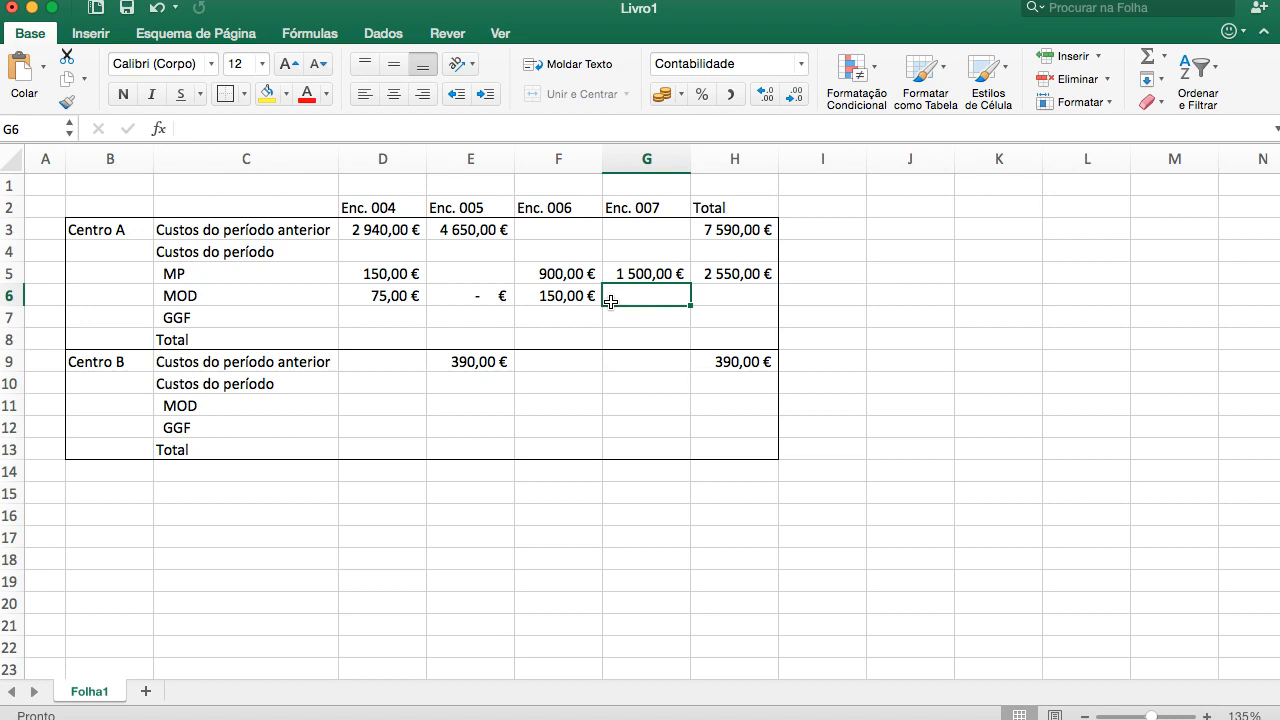
pyautogui.write('+')
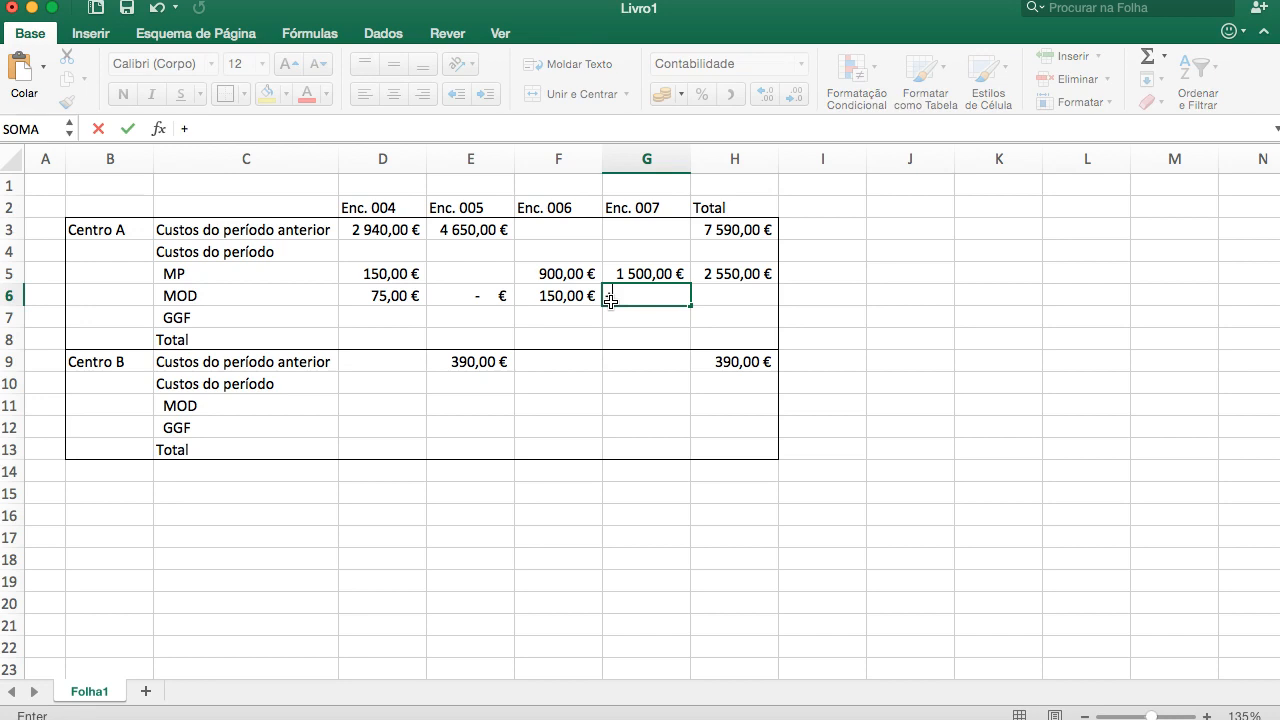
pyautogui.write('12*7,5')
pyautogui.press('Return')
pyautogui.click(625, 308)
# Fill the MP total formula from H5 down into H6 to total the Centro A MOD costs
pyautogui.click(745, 296)
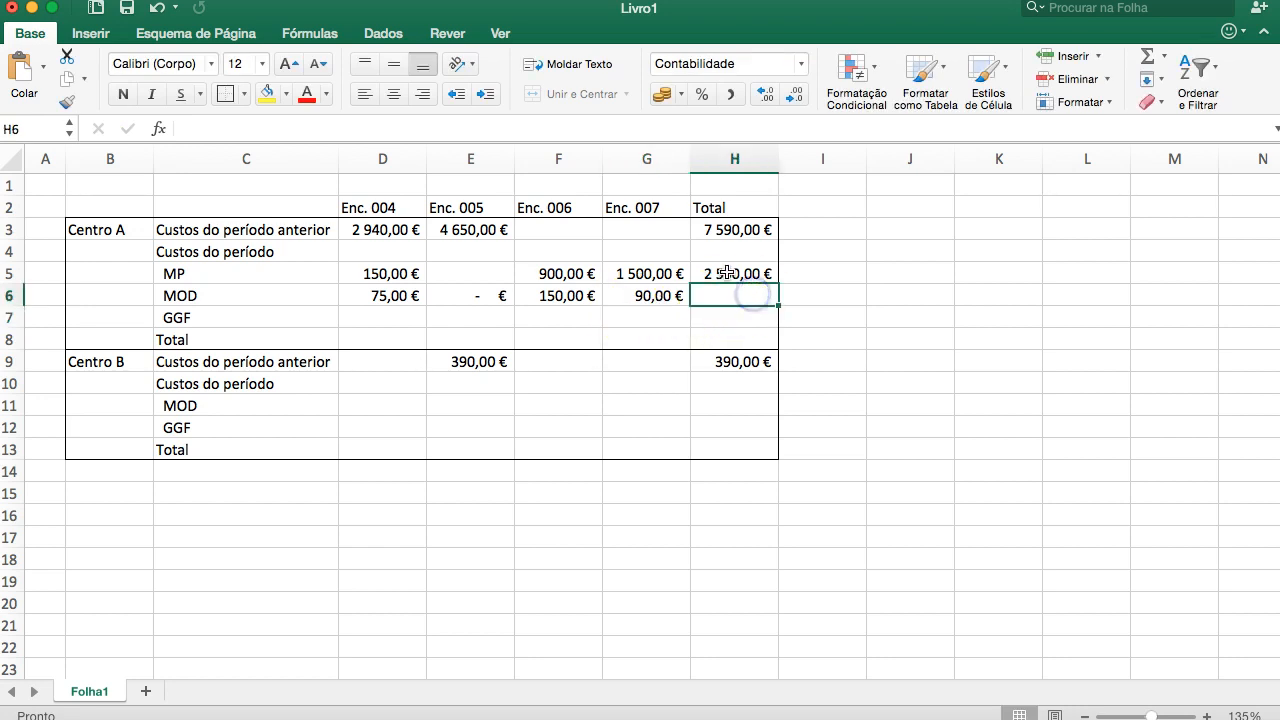
pyautogui.click(737, 272)
pyautogui.moveTo(778, 284); pyautogui.dragTo(779, 309)
pyautogui.click(748, 295)
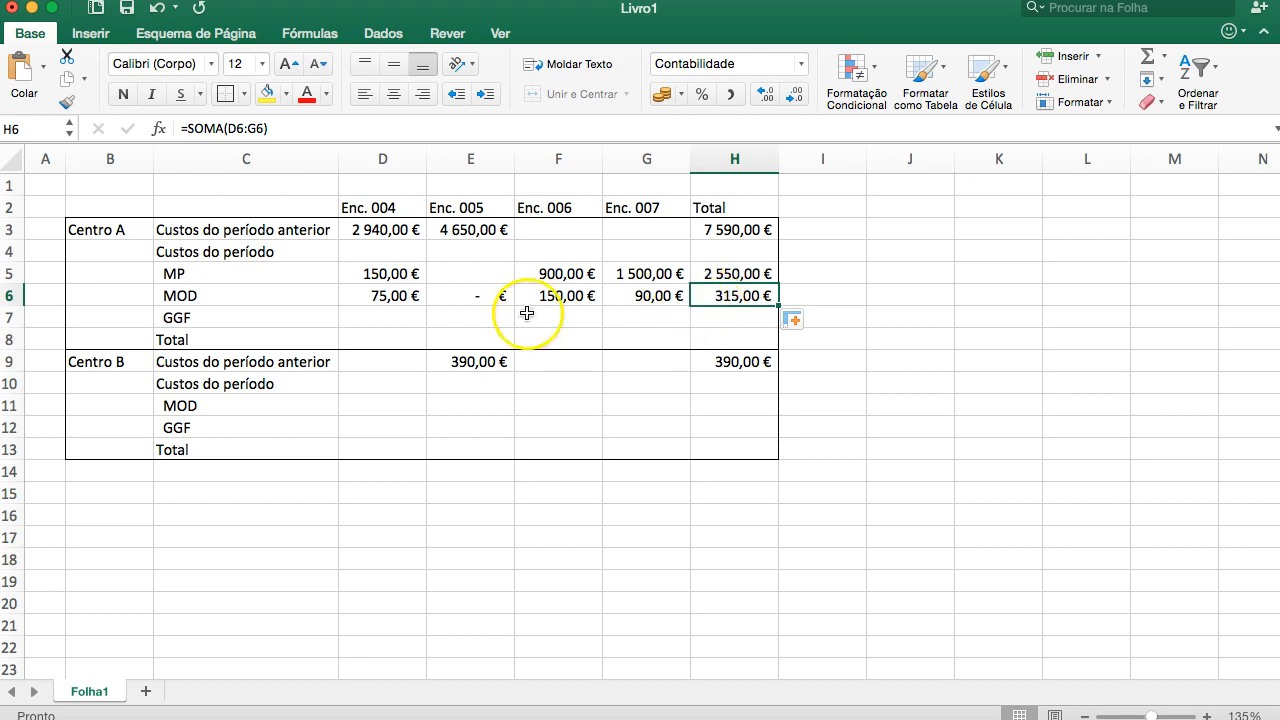
# Enter the Centro A GGF costs of Enc. 004 in D7 as +10*6 and of Enc. 005 in E7 as 0
pyautogui.click(379, 316)
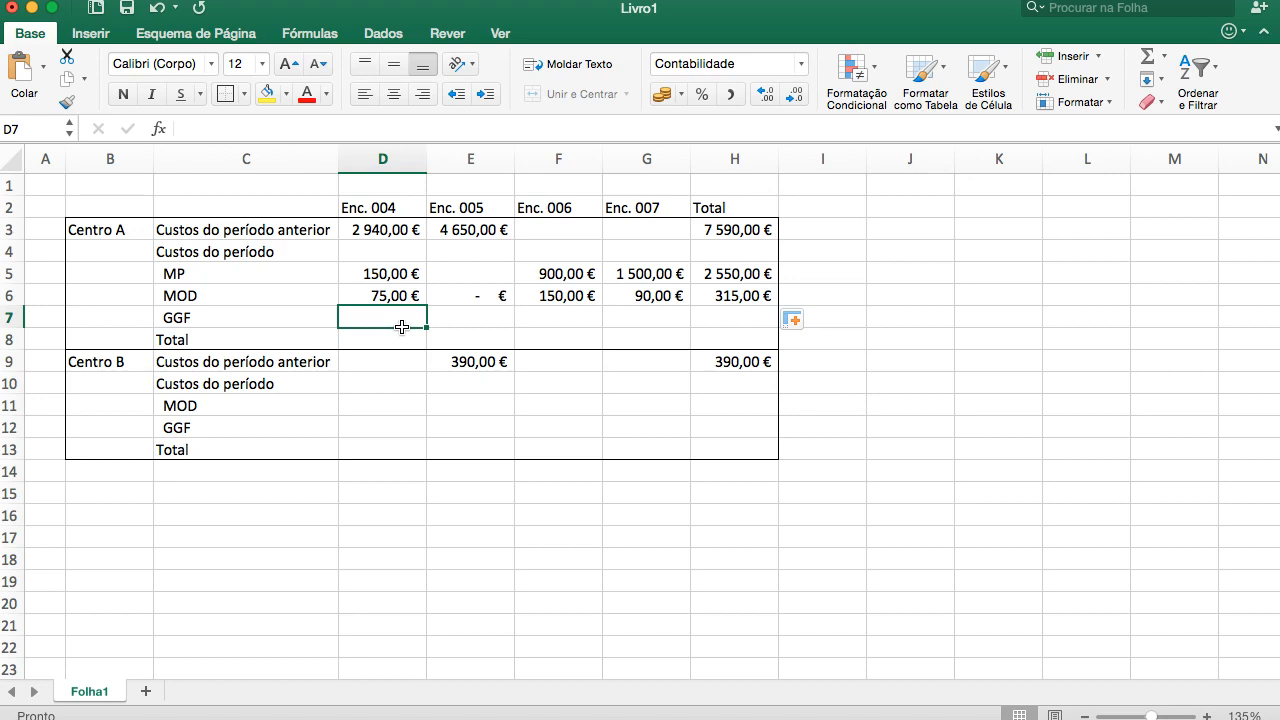
pyautogui.write('+')
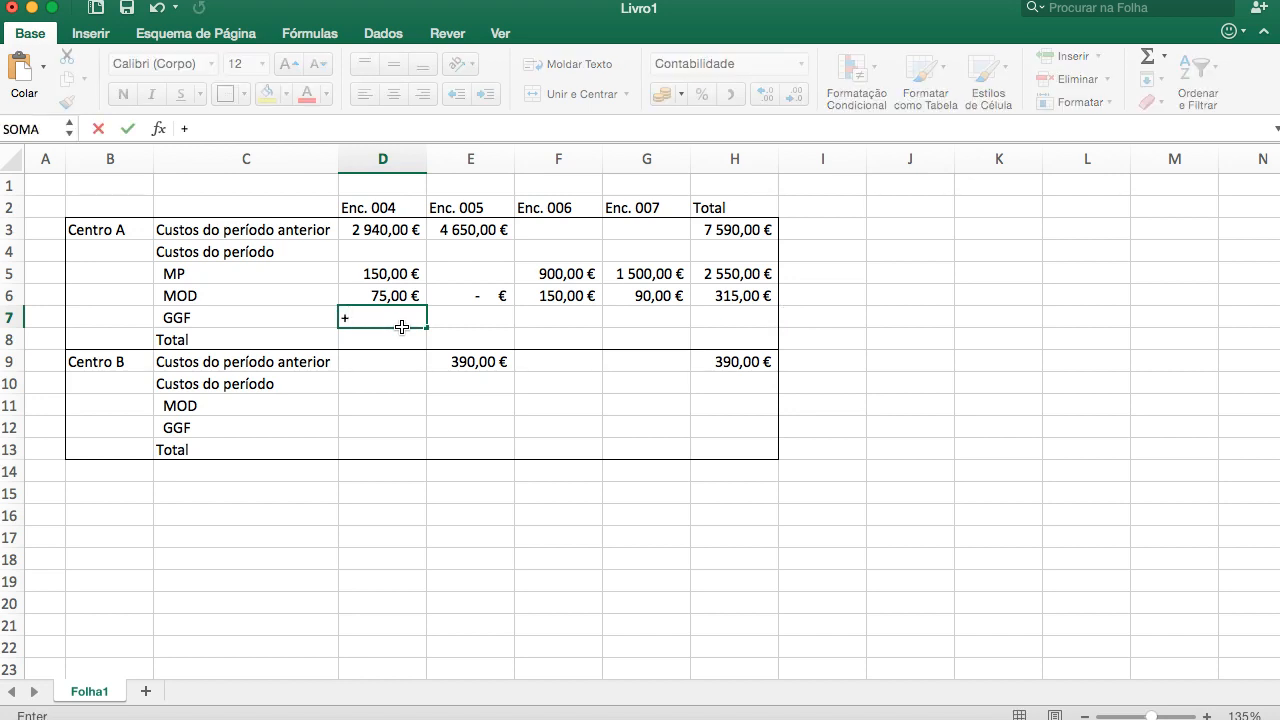
pyautogui.write('1')
pyautogui.write('0')
pyautogui.write('*6')
pyautogui.press('Return')
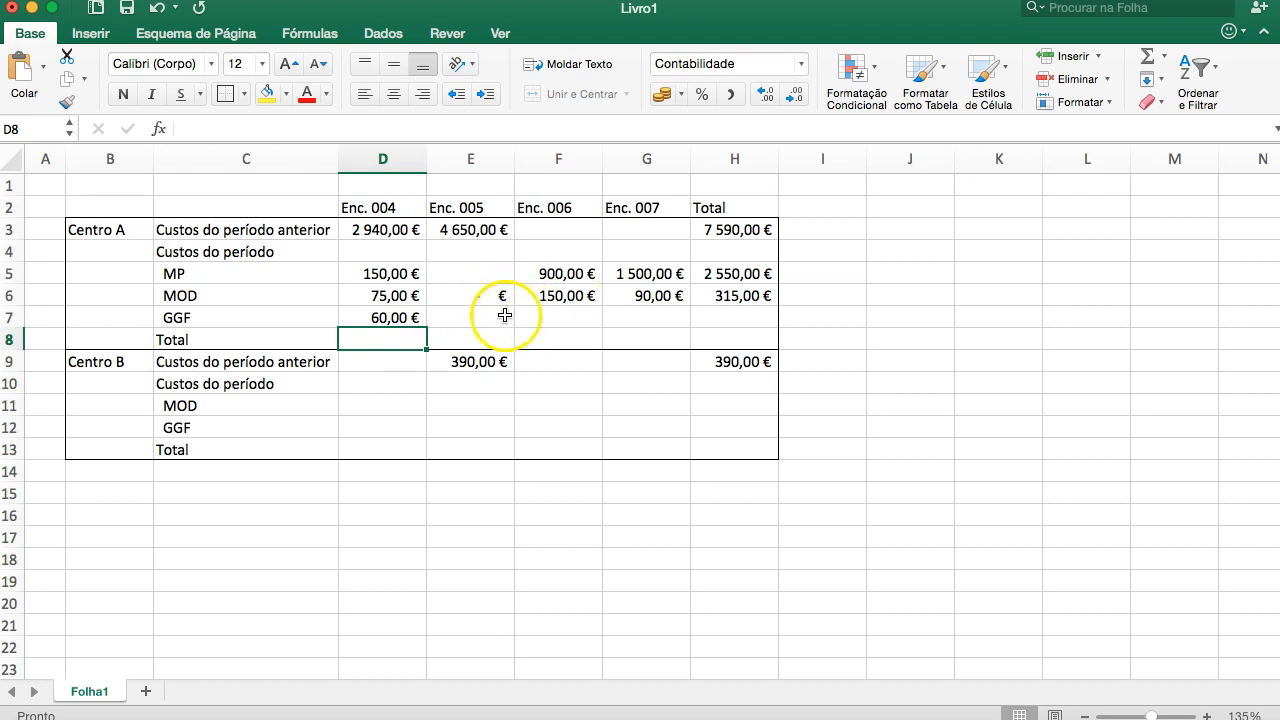
pyautogui.click(505, 315)
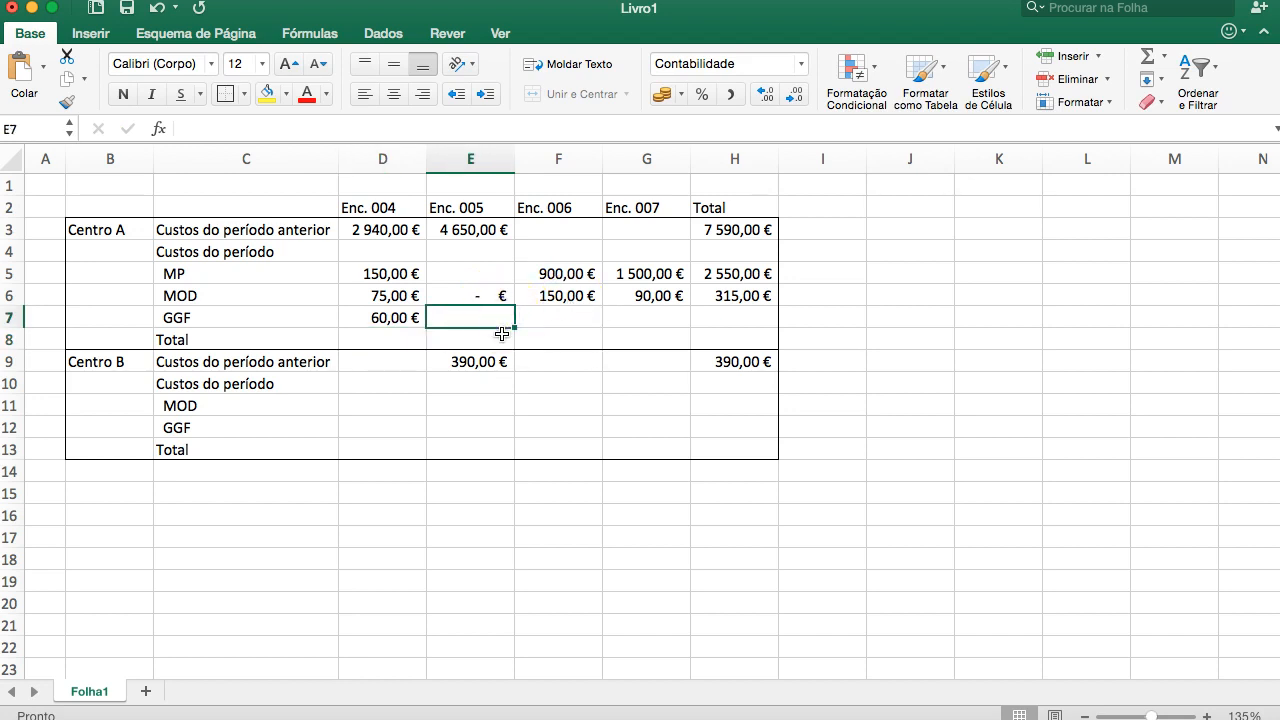
pyautogui.write('0')
pyautogui.press('Tab')
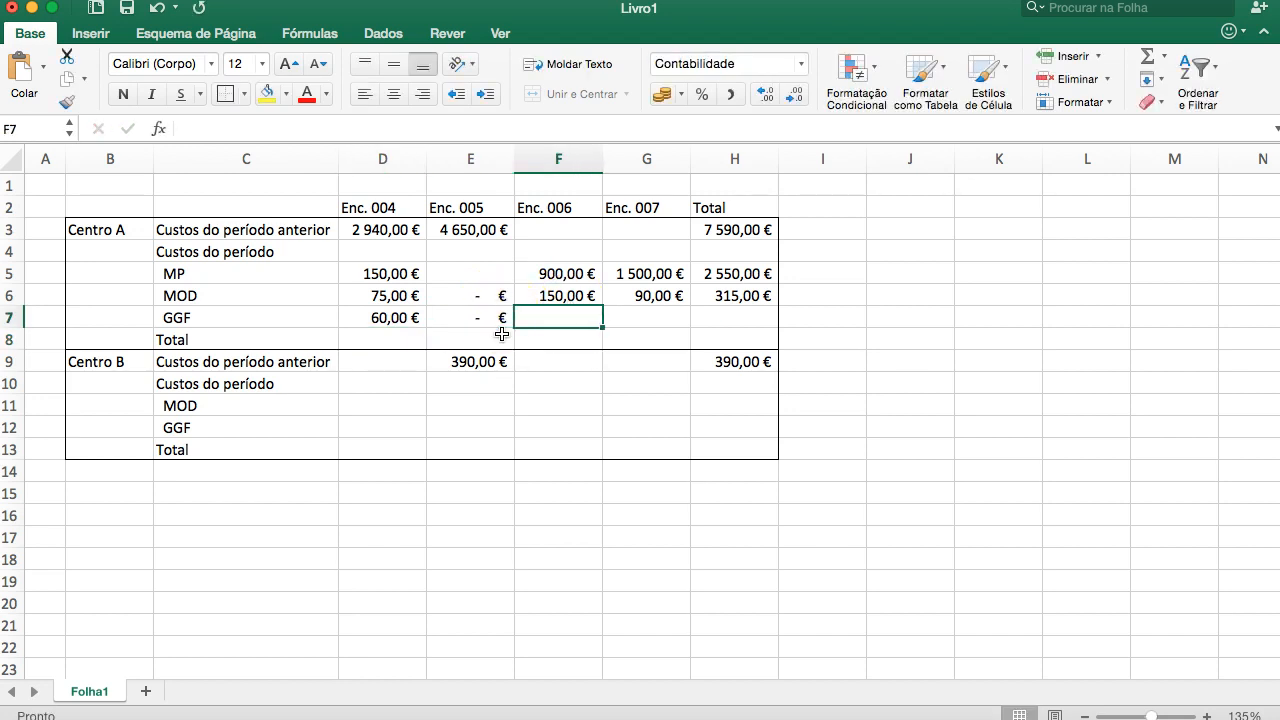
# Enter the Centro A GGF costs of Enc. 006 in F7 as +20*6 and of Enc. 007 in G7 as +12*6
pyautogui.write('+20*6')
pyautogui.press('Return')
pyautogui.press('Up')
pyautogui.press('Right')
pyautogui.write('+')
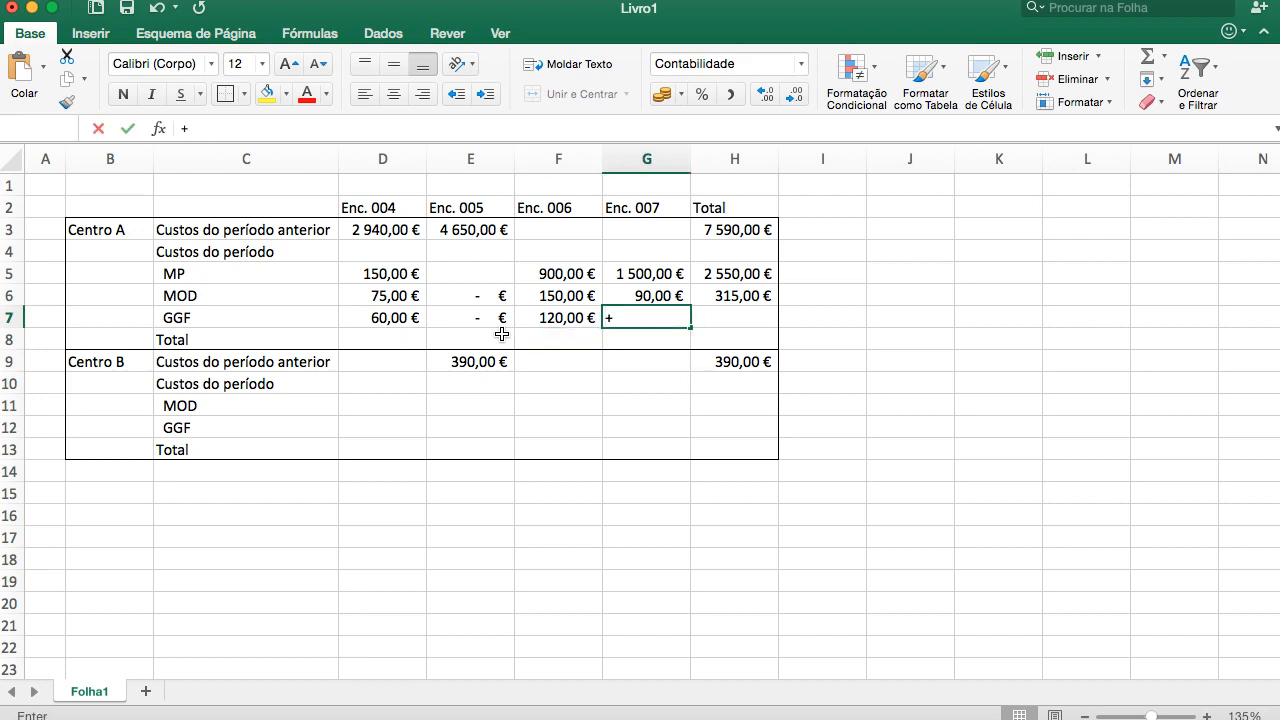
pyautogui.write('12*6')
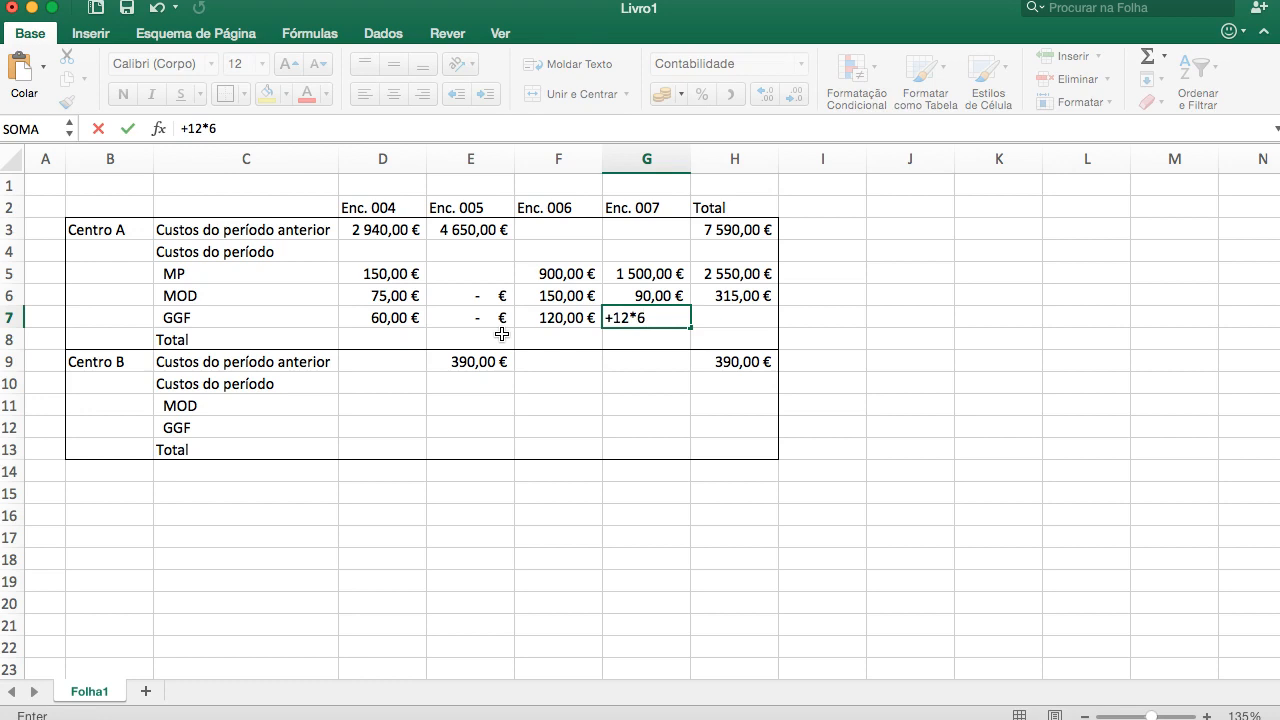
pyautogui.press('Return')
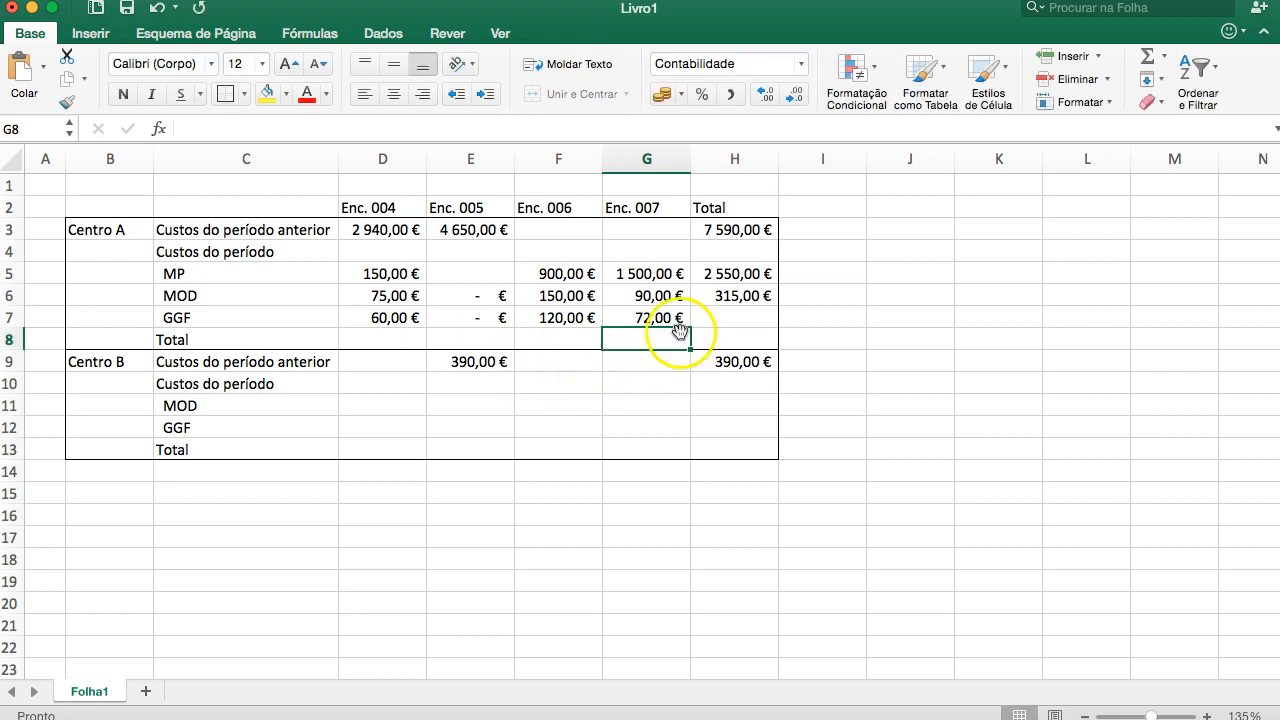
# Fill the MOD total formula from H6 down into H7 to total the Centro A GGF costs
pyautogui.click(740, 296)
pyautogui.moveTo(777, 304); pyautogui.dragTo(772, 332)
pyautogui.click(755, 318)
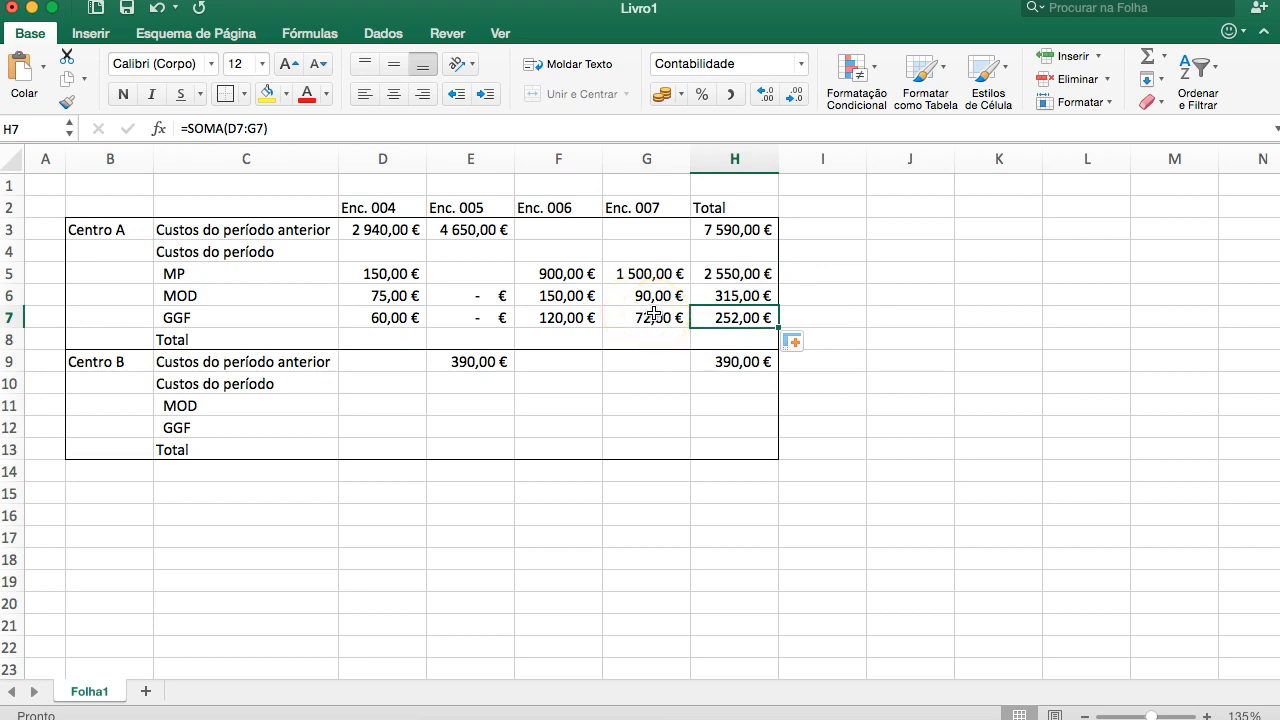
# Total the Centro A costs of Enc. 004 in D8 with =SOMA(D3:D7) and fill the formula across to G8
pyautogui.click(416, 335)
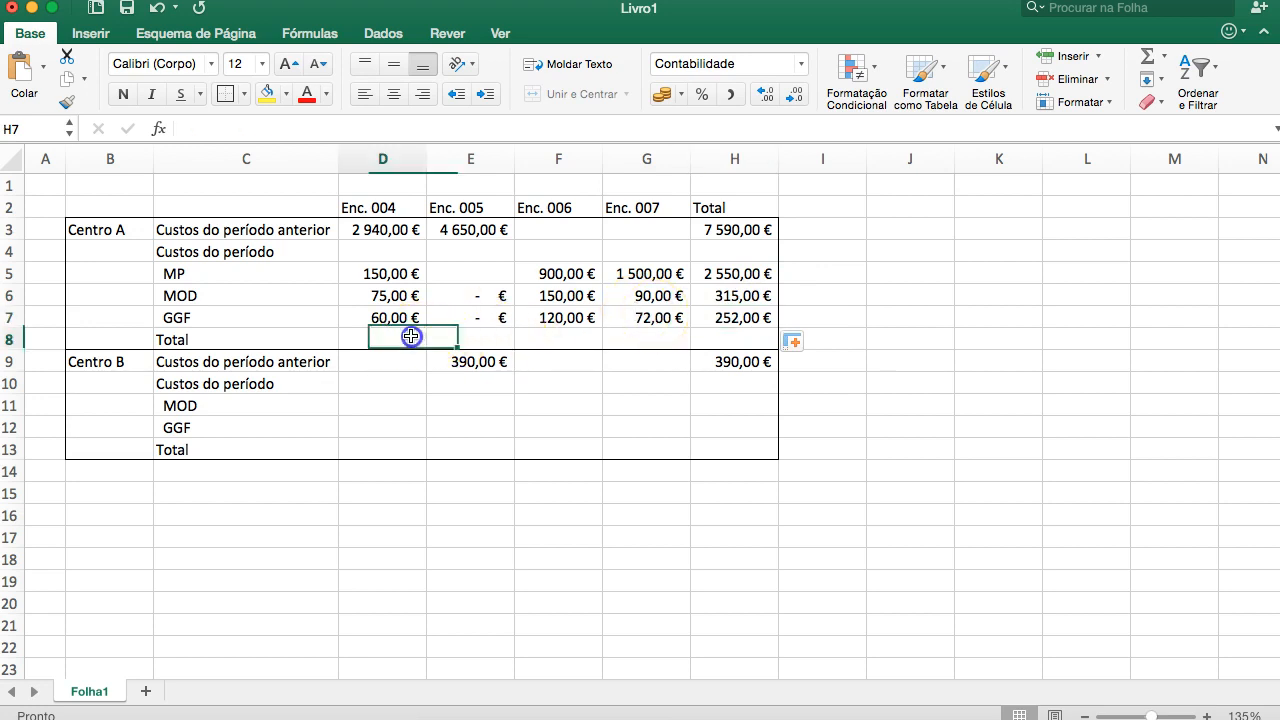
pyautogui.click(400, 337)
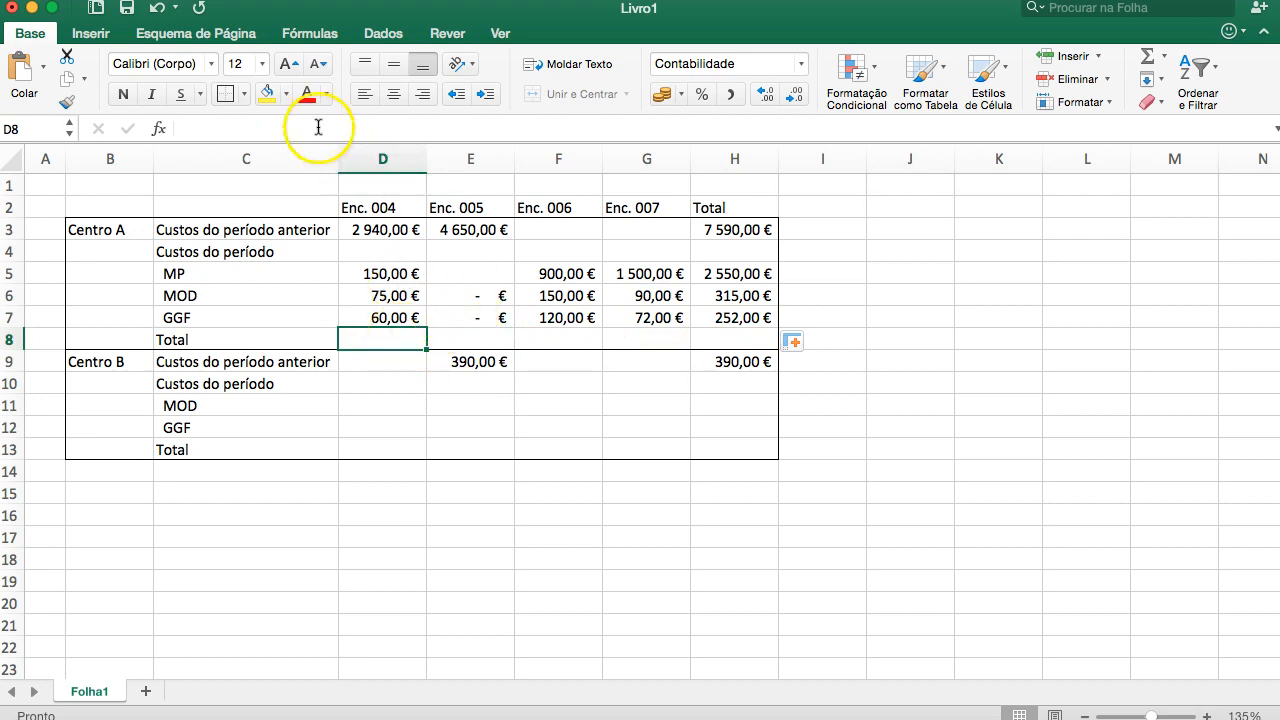
pyautogui.click(1146, 58)
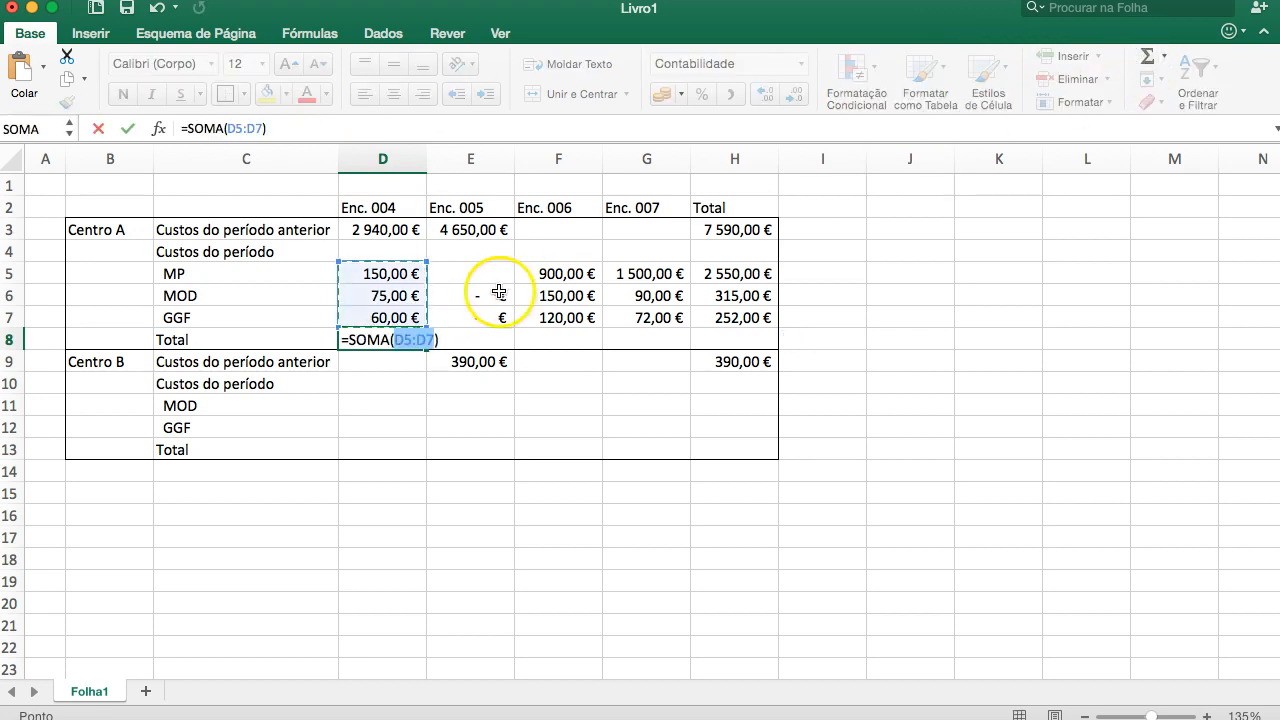
pyautogui.moveTo(391, 229); pyautogui.dragTo(400, 310)
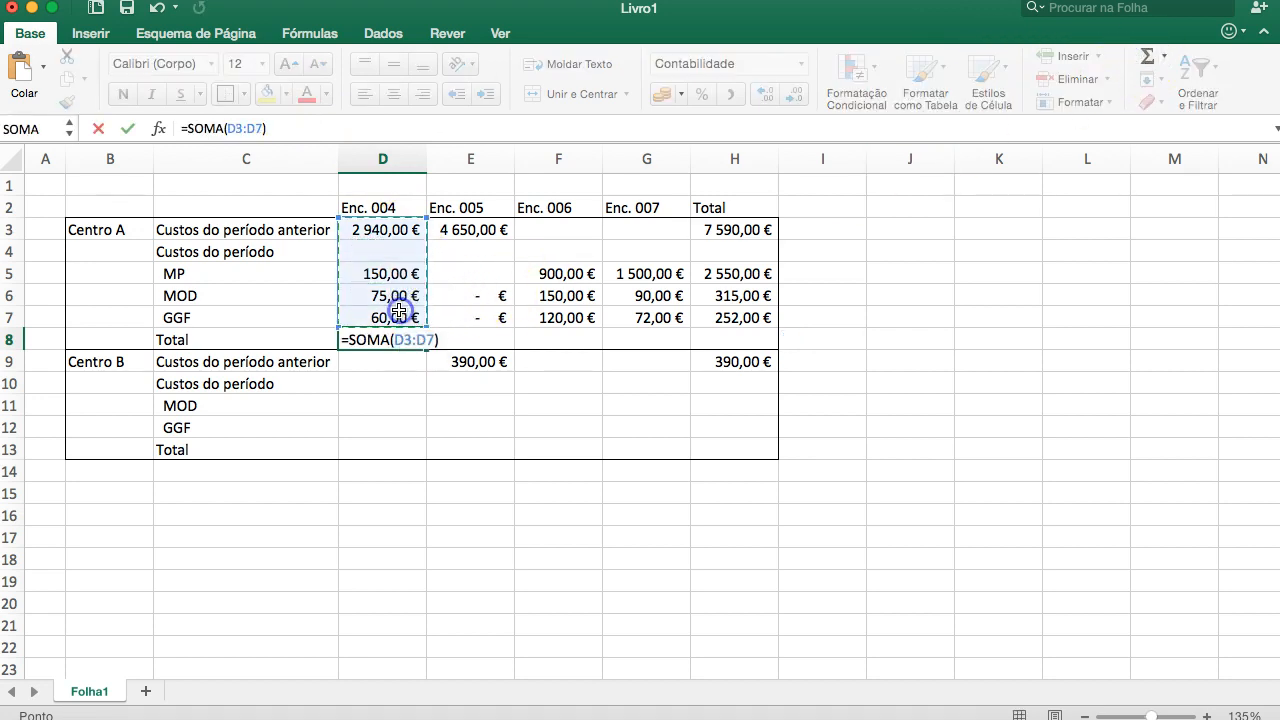
pyautogui.press('Return')
pyautogui.click(403, 339)
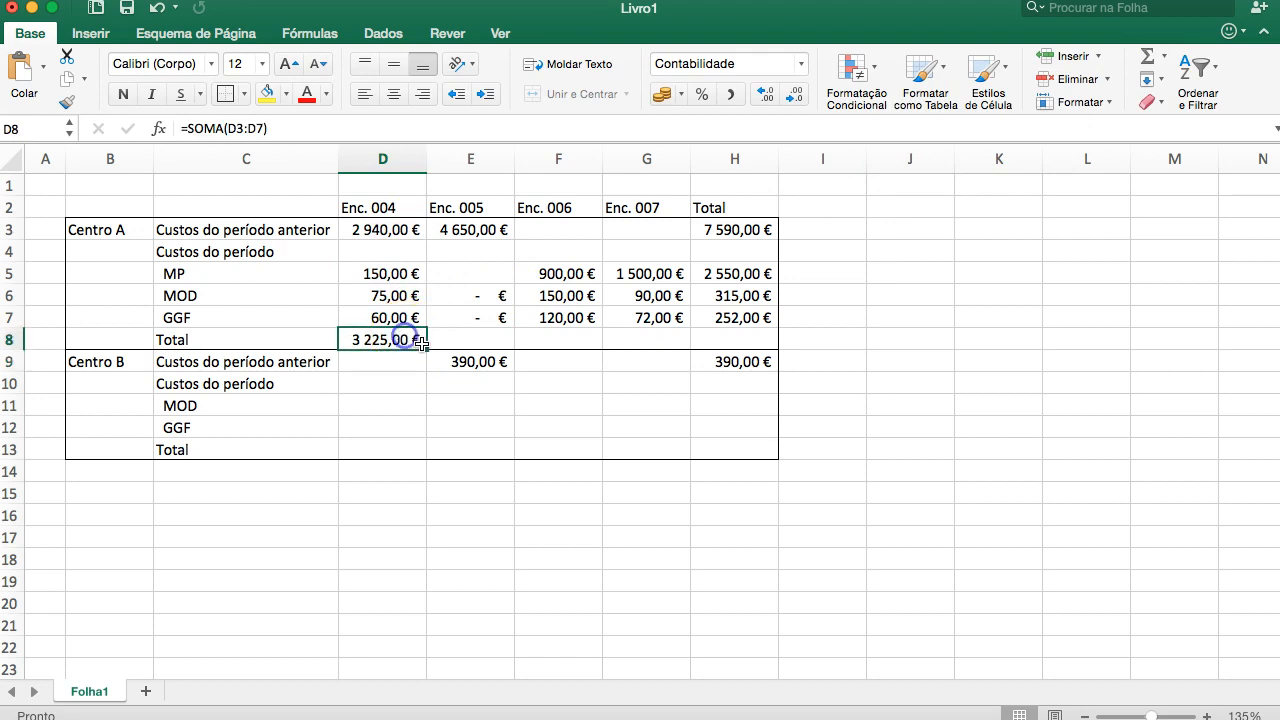
pyautogui.moveTo(427, 350); pyautogui.dragTo(711, 320)
# Calculate the Centro A grand total in H8 with =SOMA(H3:H7)
pyautogui.click(725, 339)
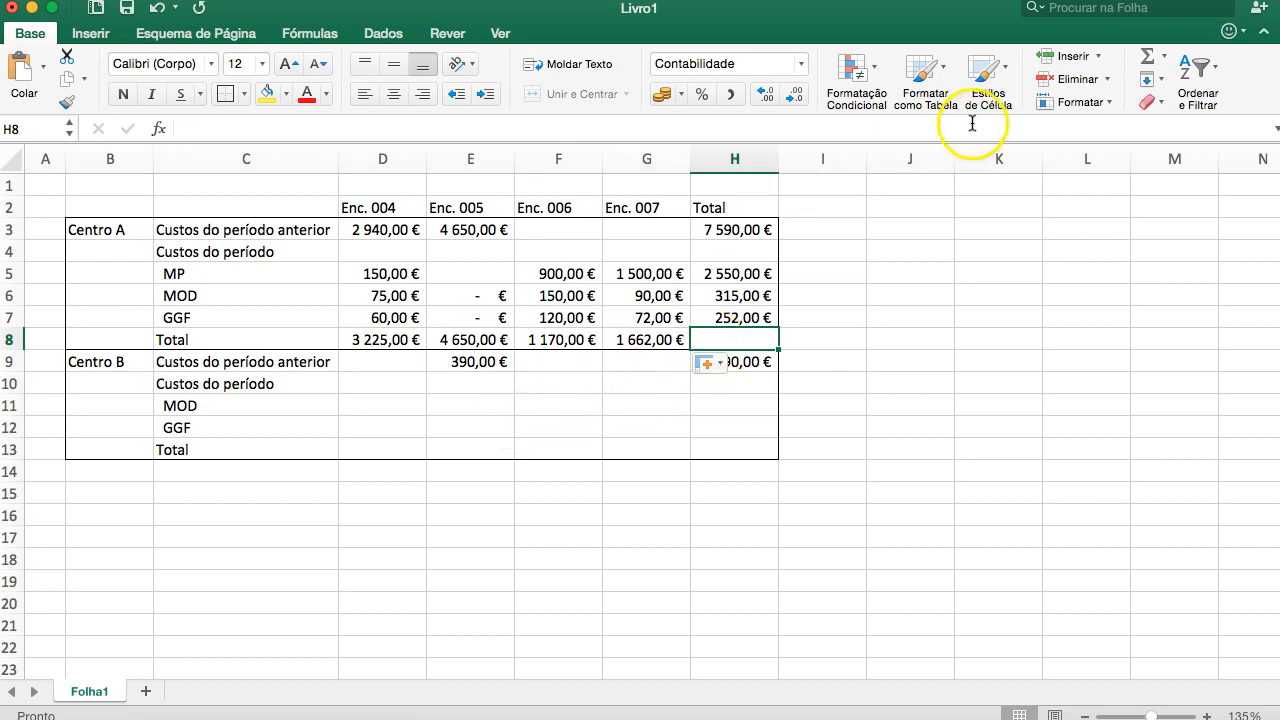
pyautogui.click(1147, 56)
pyautogui.moveTo(749, 226); pyautogui.dragTo(784, 326)
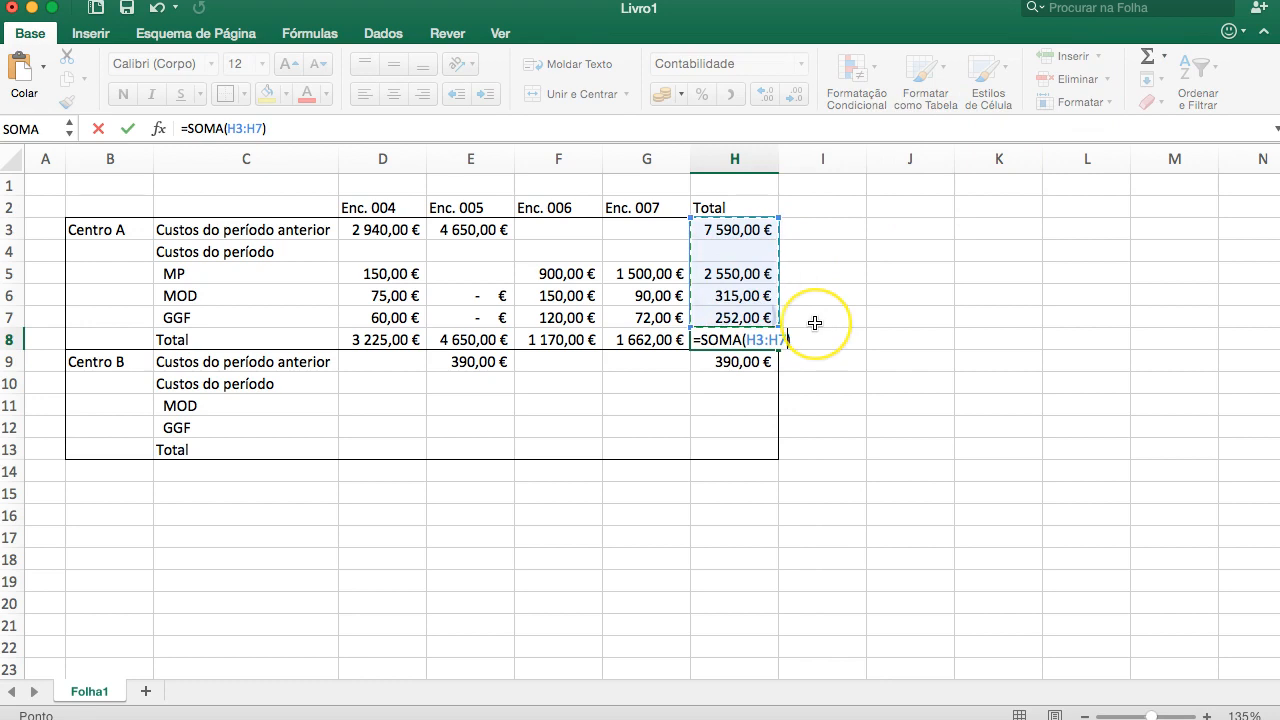
pyautogui.press('Return')
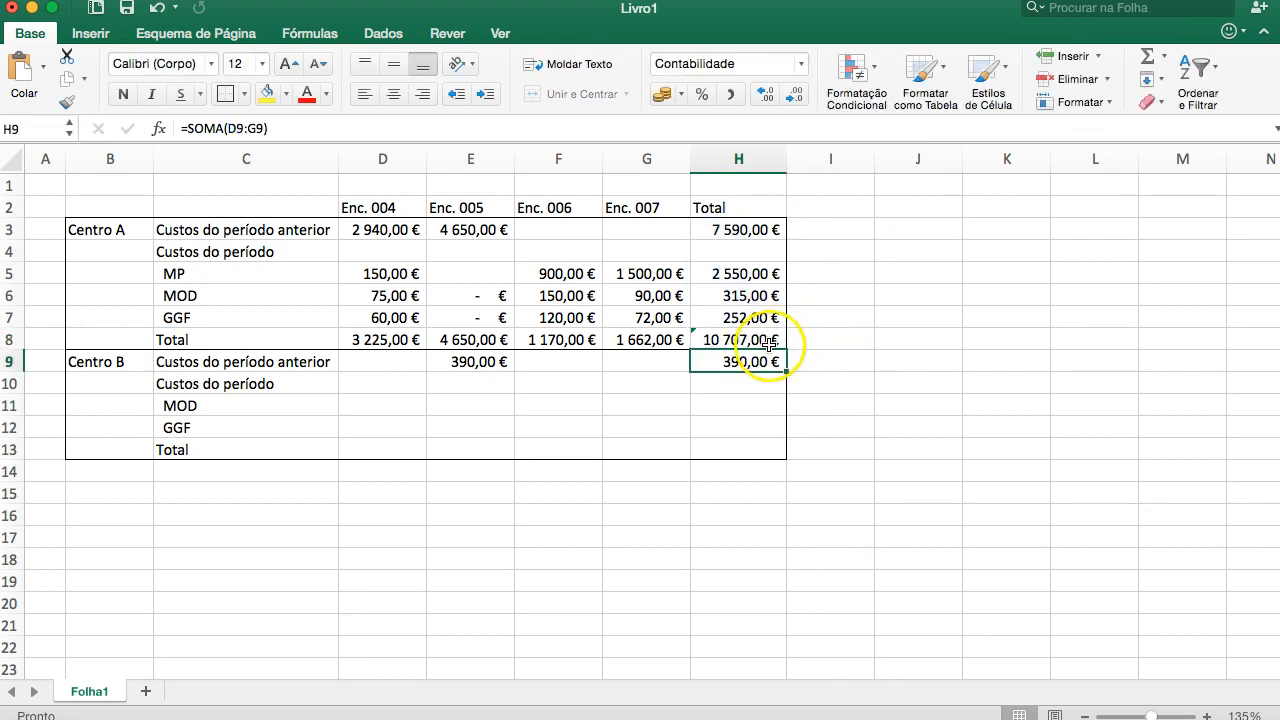
pyautogui.click(769, 342)
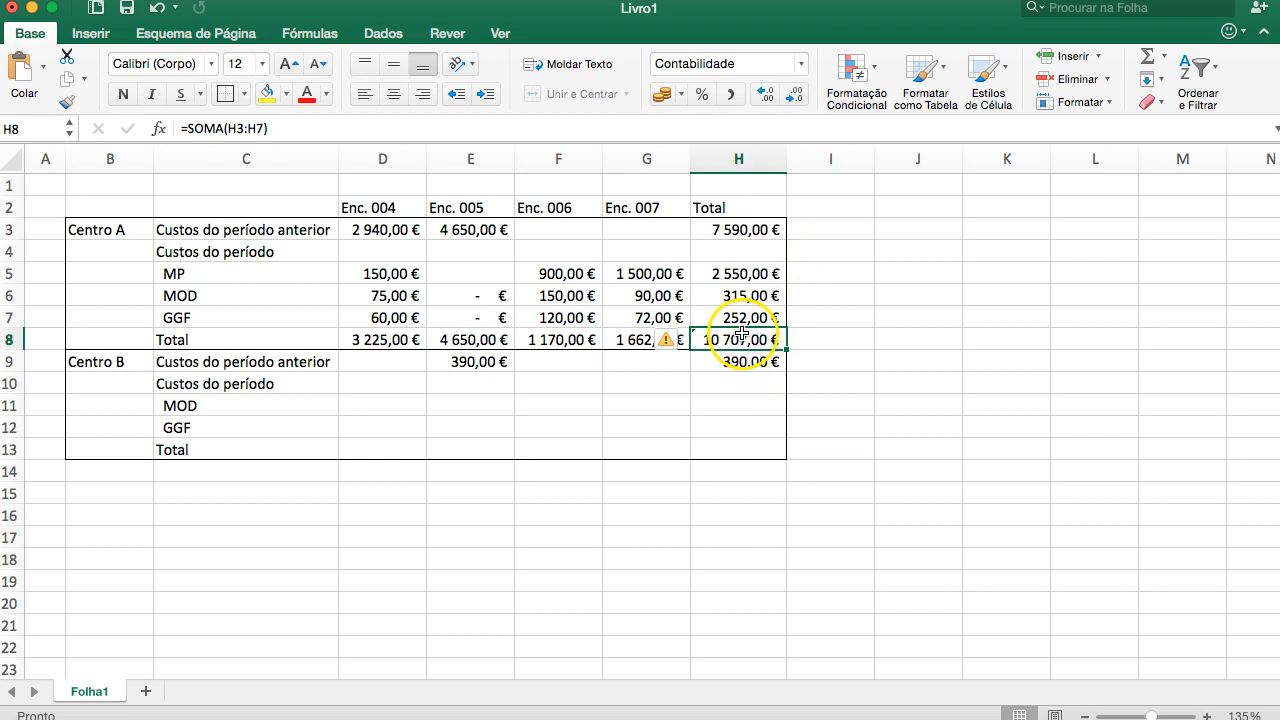
# Enter the Centro B MOD costs of Enc. 004 in D11 as +30*7,5 and of Enc. 005 in E11 as +8*7,5
pyautogui.click(413, 401)
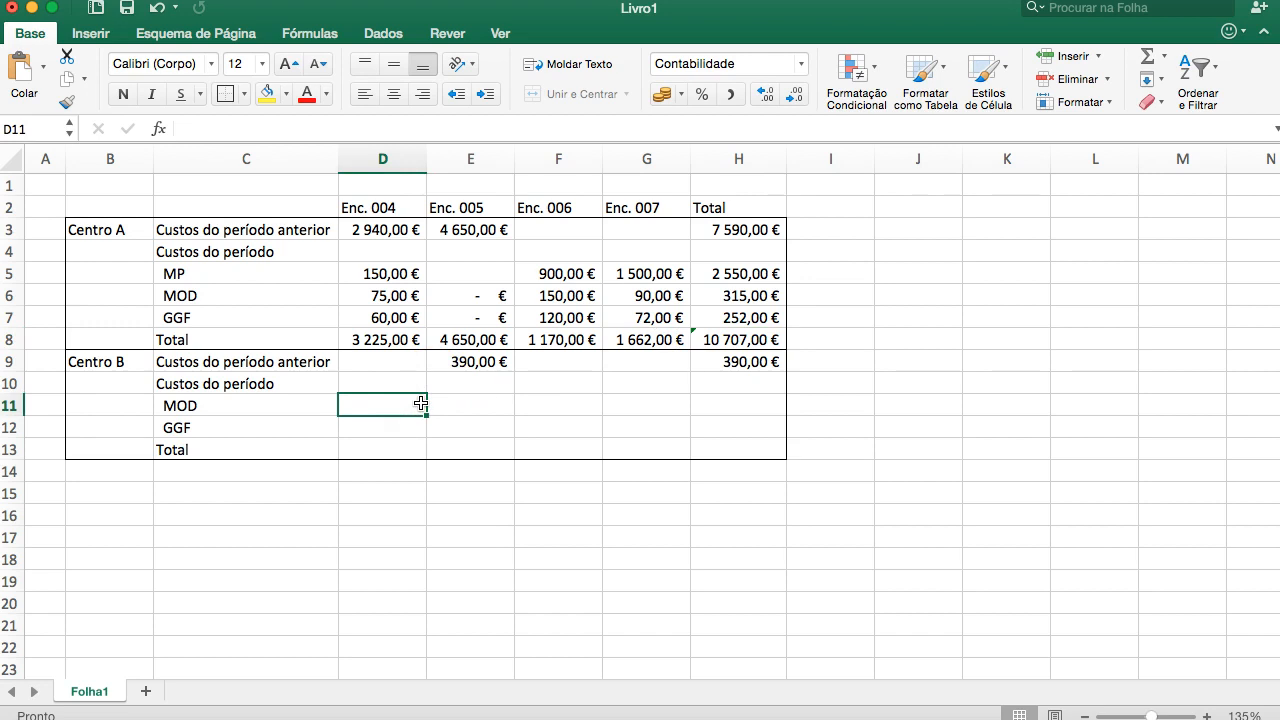
pyautogui.write('+30*')
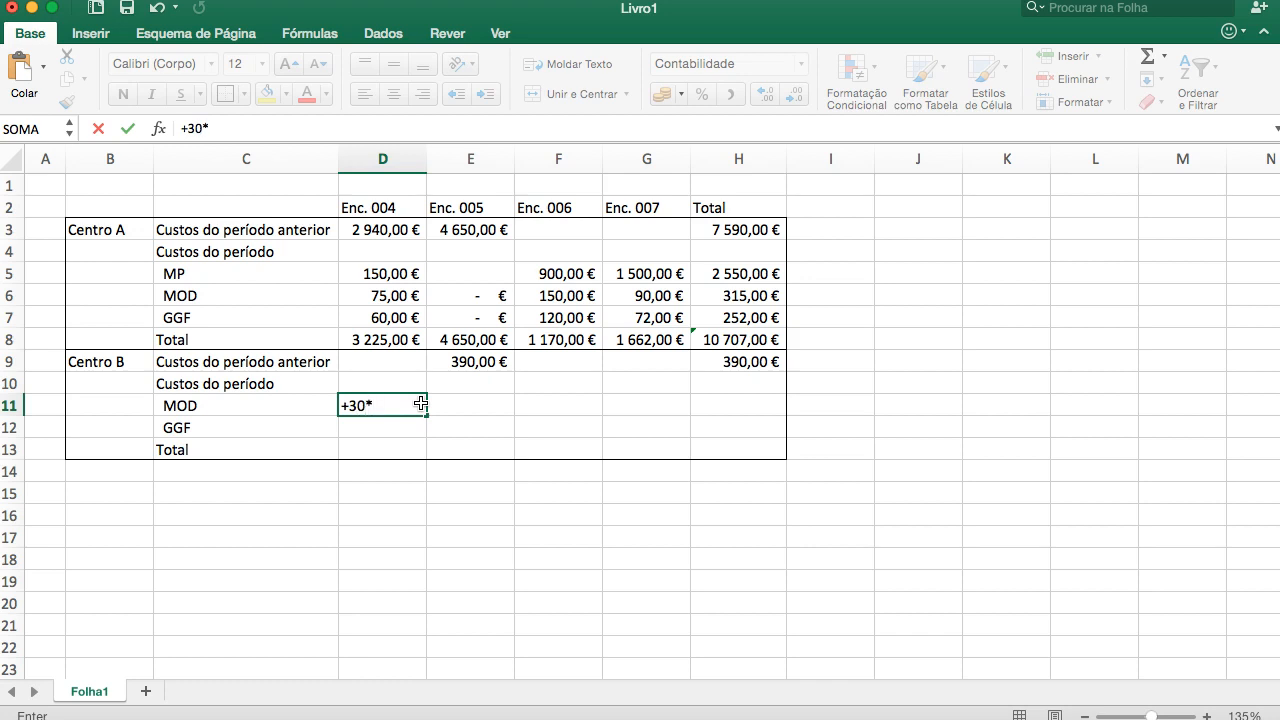
pyautogui.write('7,5')
pyautogui.press('Return')
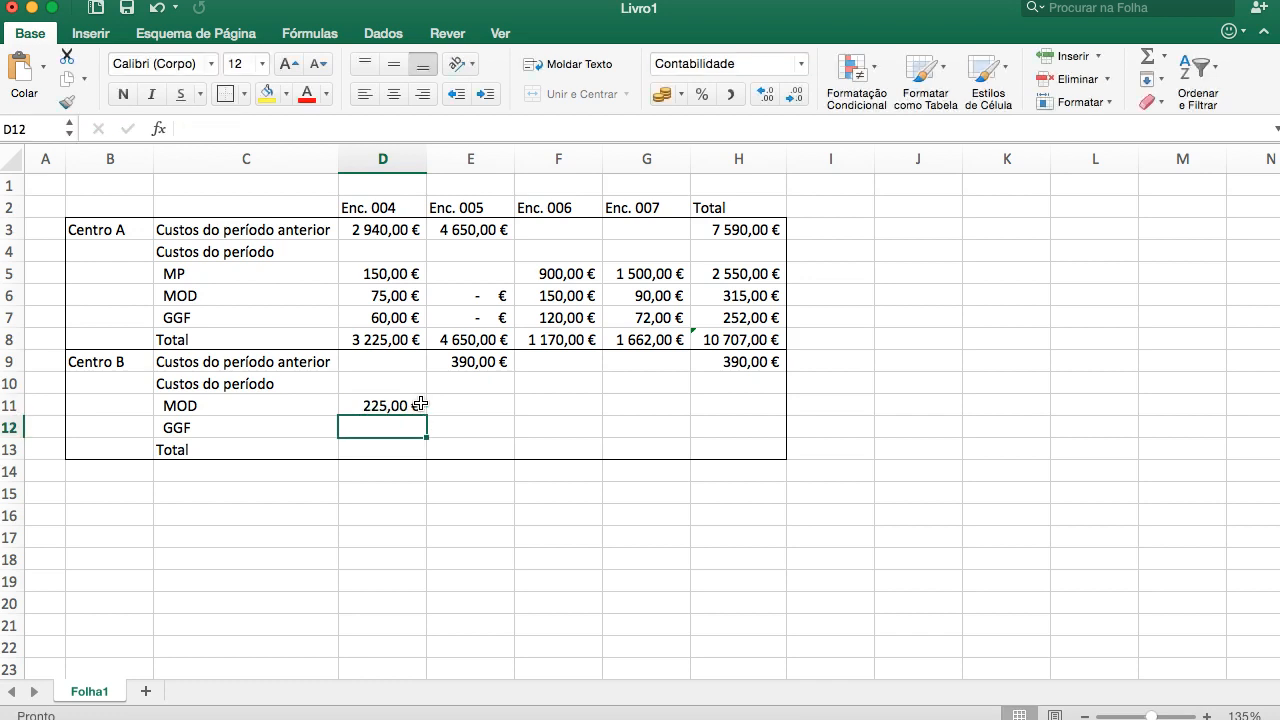
pyautogui.click(450, 404)
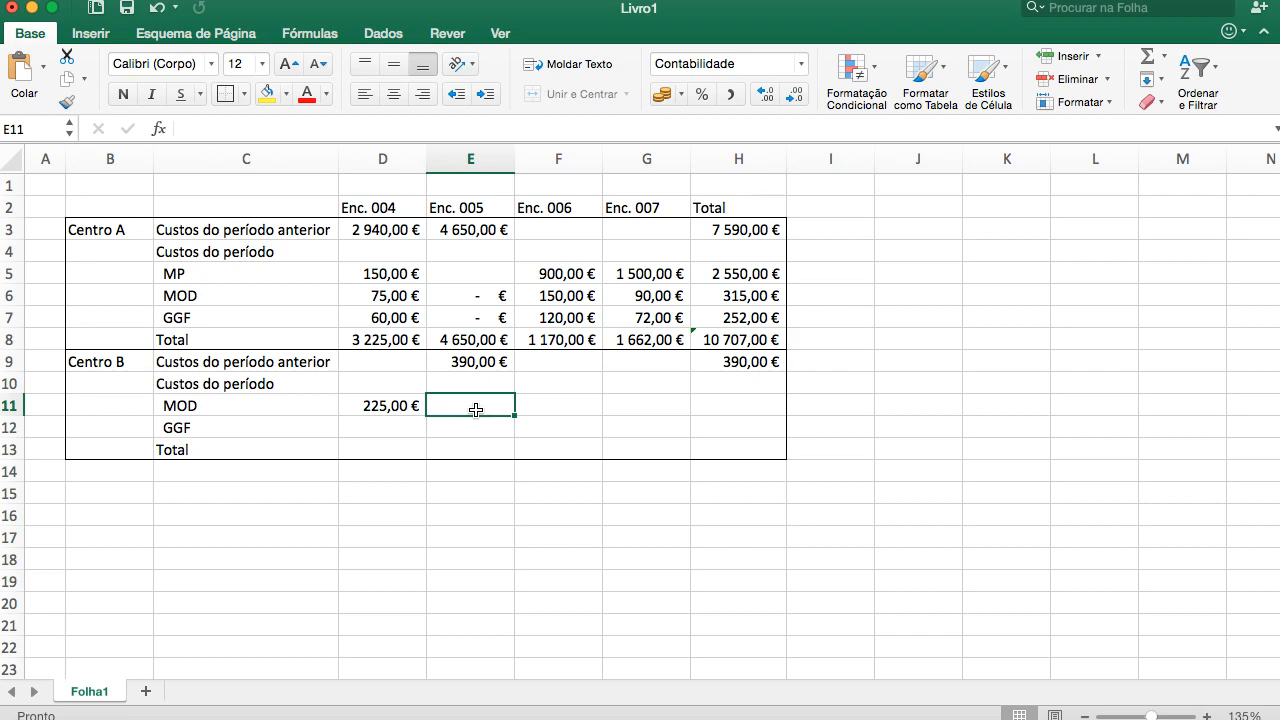
pyautogui.write('+8*7,5')
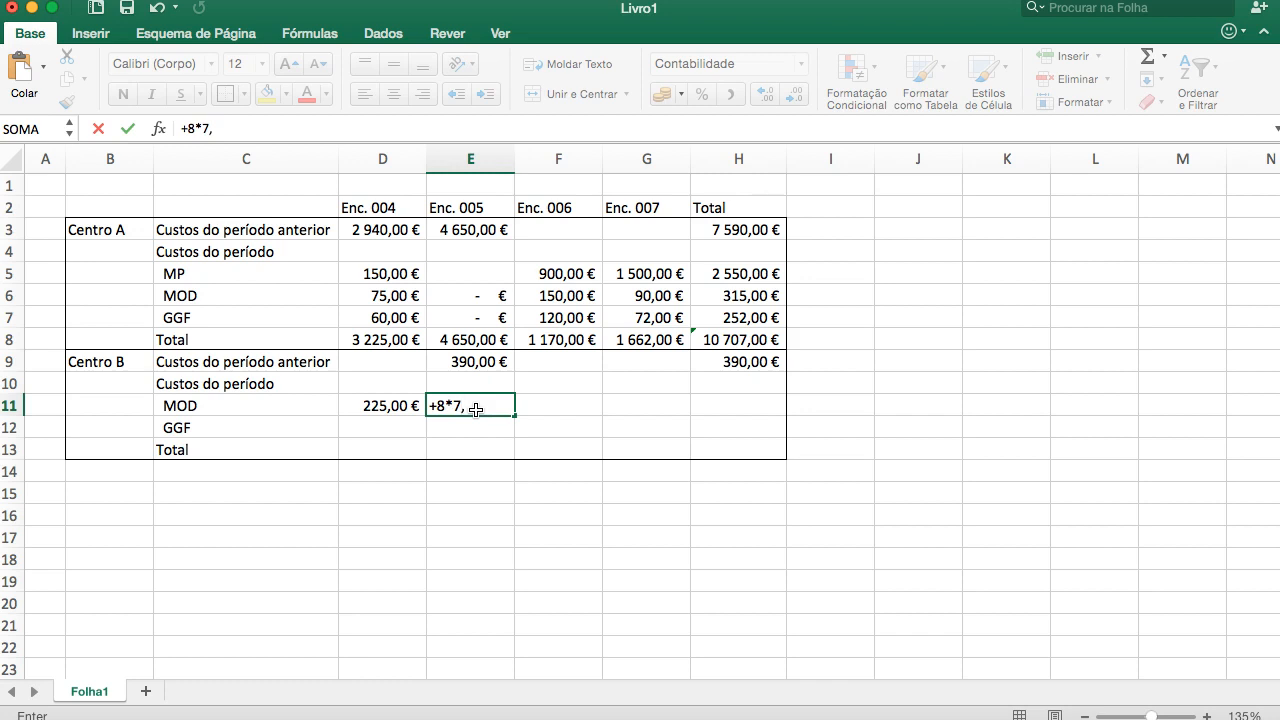
pyautogui.press('Return')
# Enter the Centro B MOD costs of Enc. 006 in F11 as +28*7,5 and of Enc. 007 in G11 as 0
pyautogui.click(476, 409)
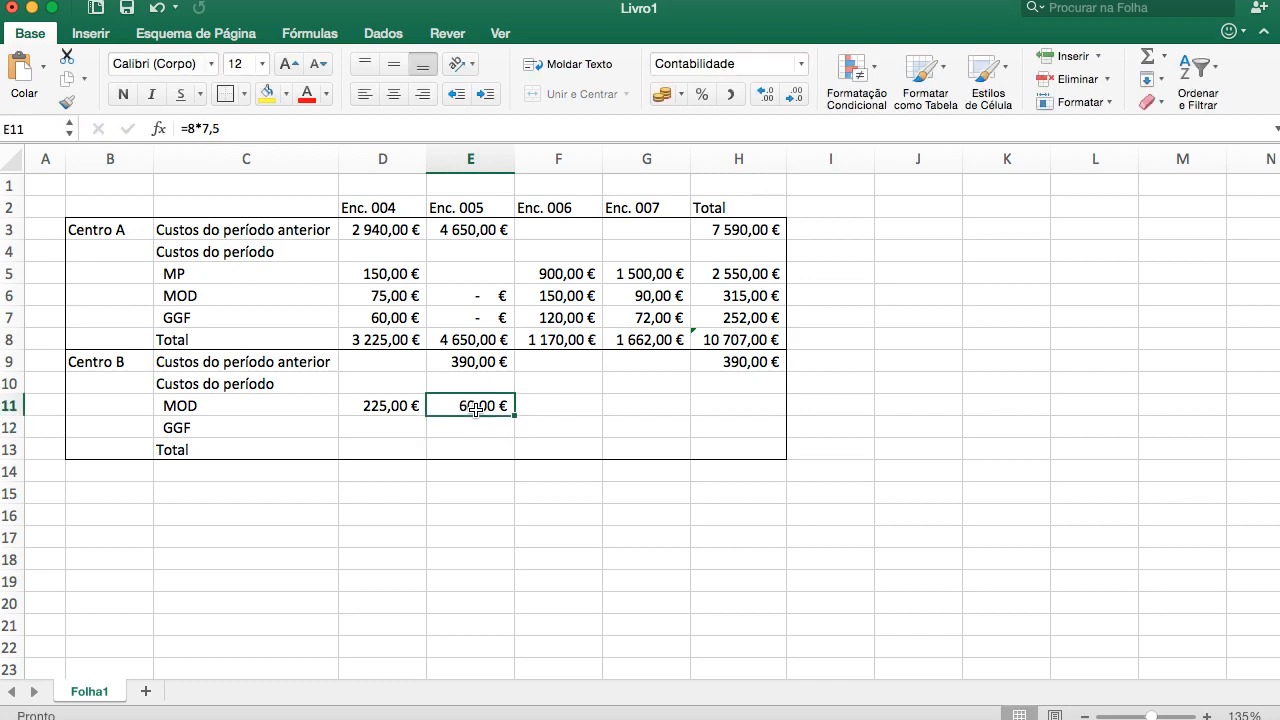
pyautogui.press('Right')
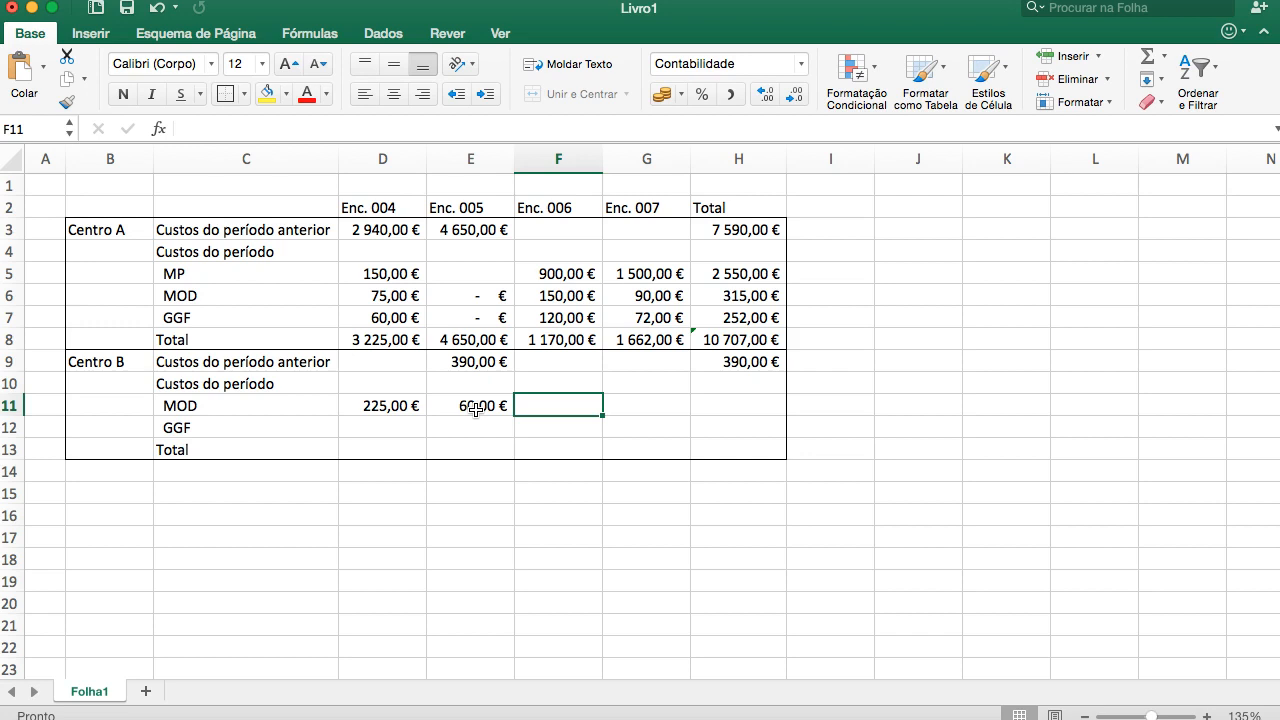
pyautogui.write('+')
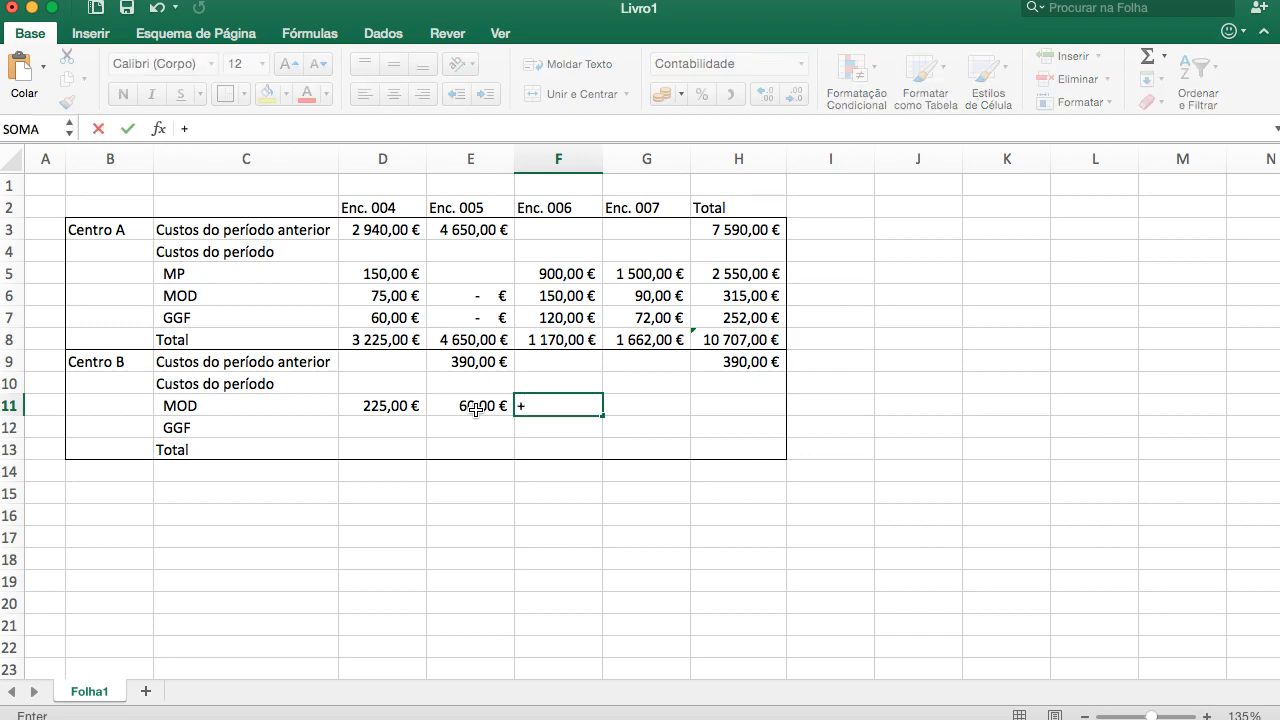
pyautogui.write('28*7,5')
pyautogui.press('Return')
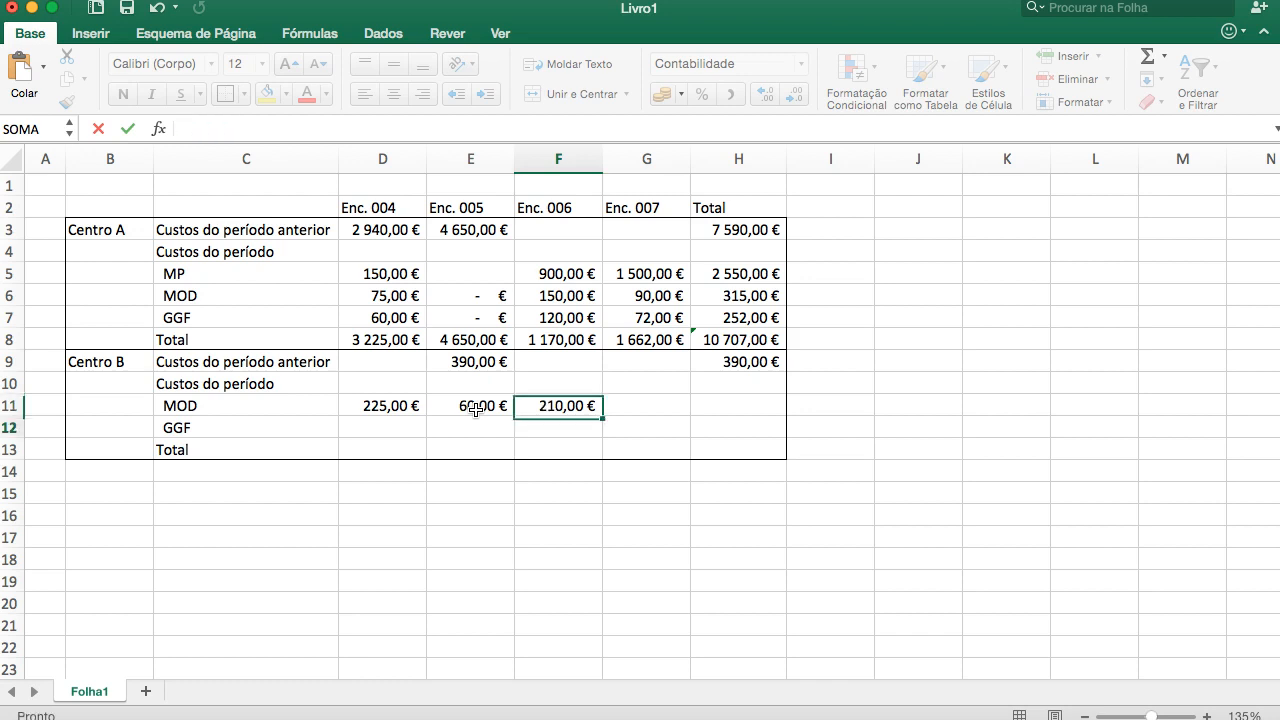
pyautogui.press('Up')
pyautogui.press('Right')
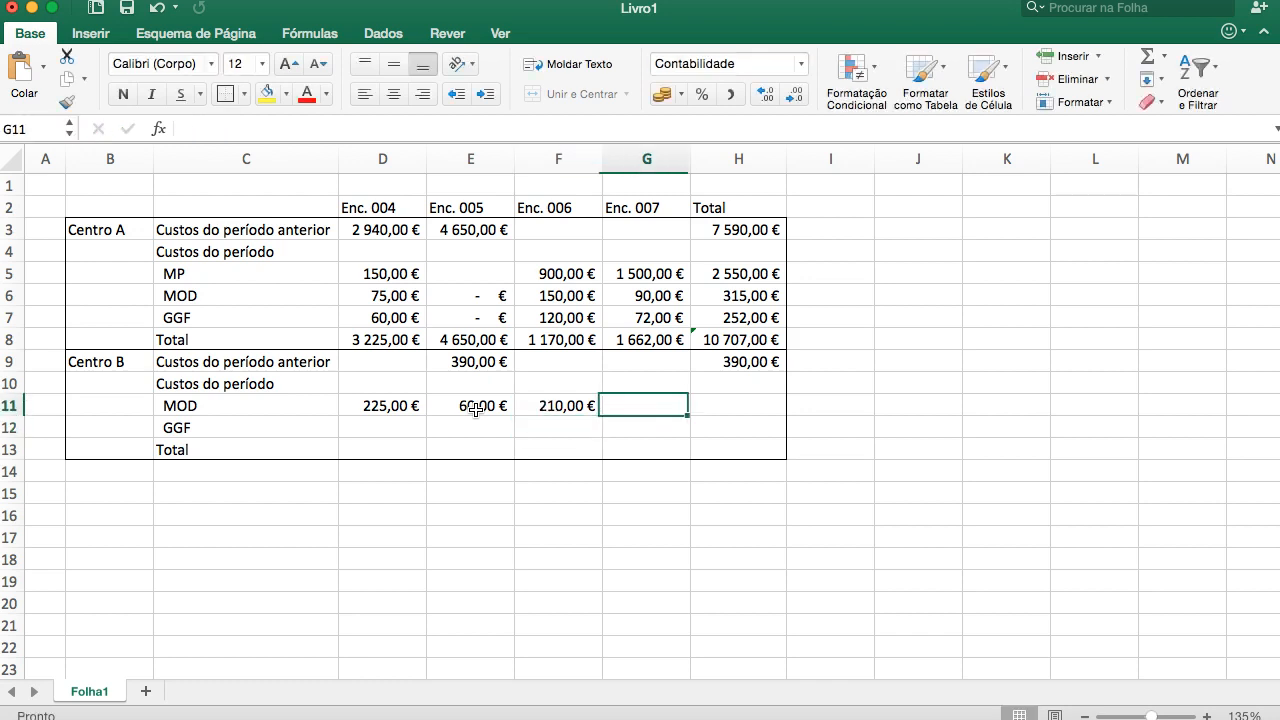
pyautogui.write('0')
pyautogui.press('Return')
# Enter the Centro B GGF costs of Enc. 004 in D12 as +30*6 and of Enc. 005 in E12 as +8*6
pyautogui.press('Left')
pyautogui.press('Left')
pyautogui.press('Left')
pyautogui.press('Left')
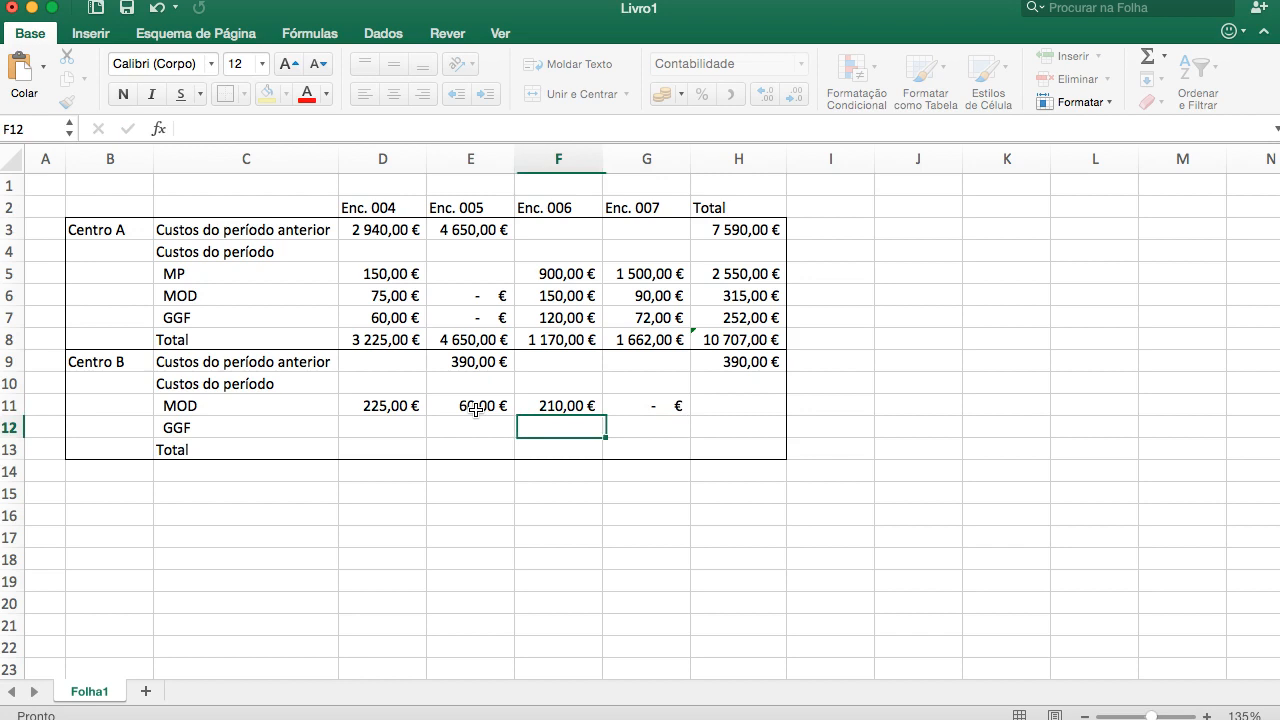
pyautogui.press('Right')
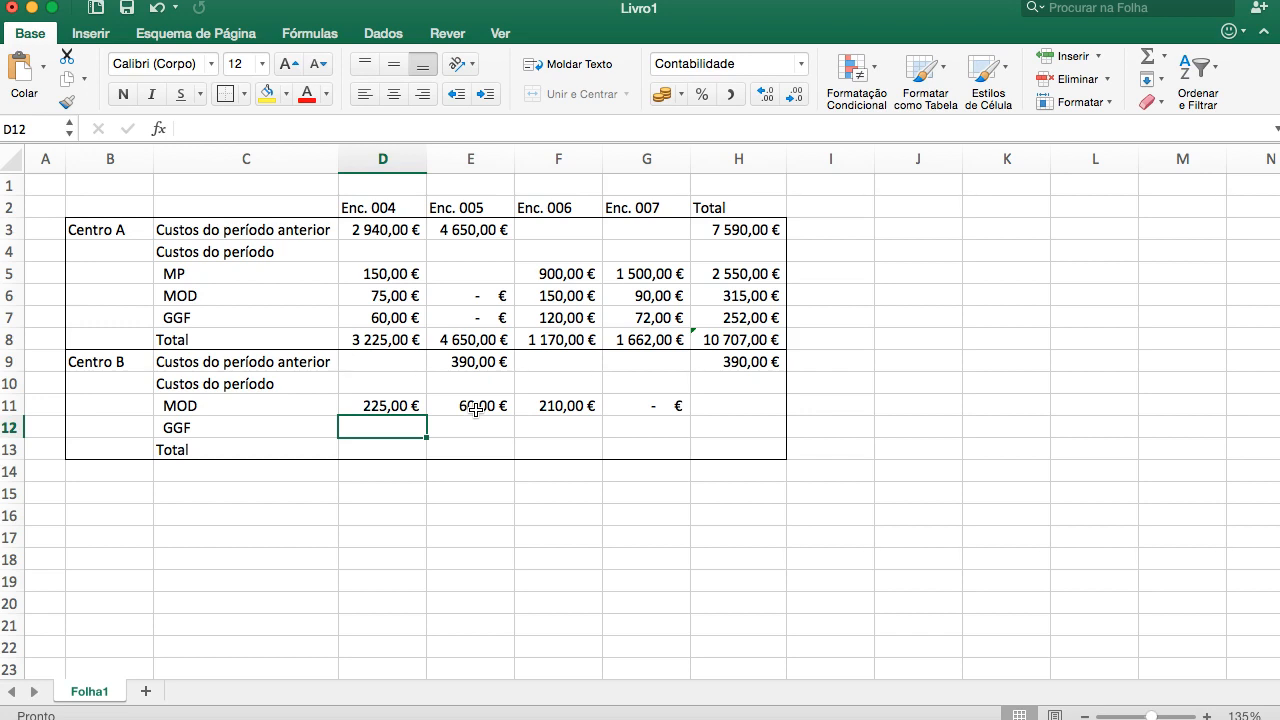
pyautogui.write('+')
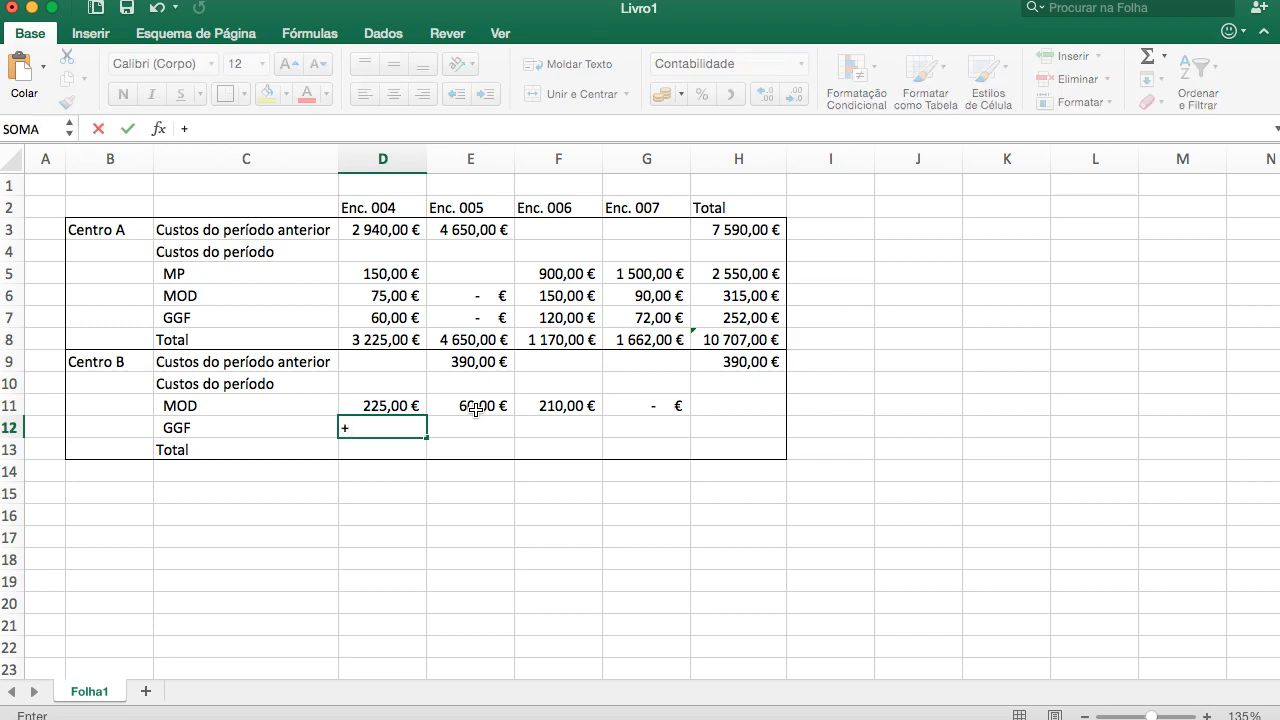
pyautogui.write('30*6')
pyautogui.press('Return')
pyautogui.press('Up')
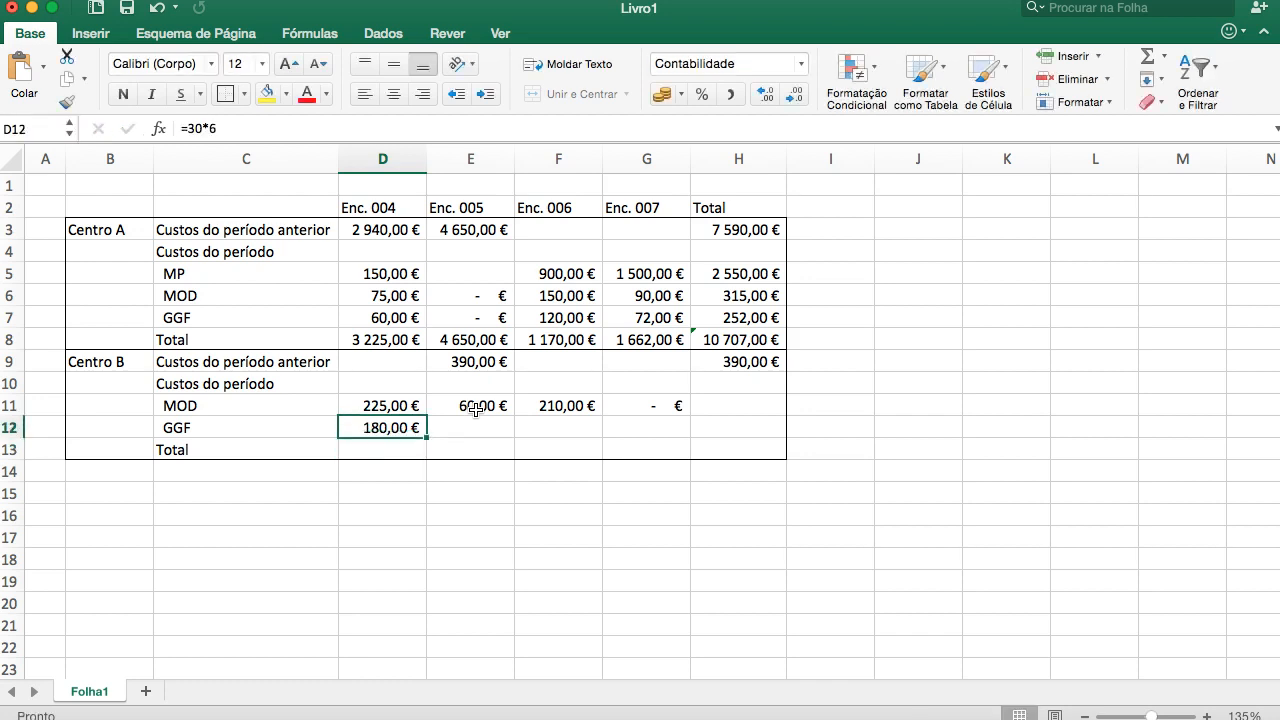
pyautogui.press('Right')
pyautogui.write('+')
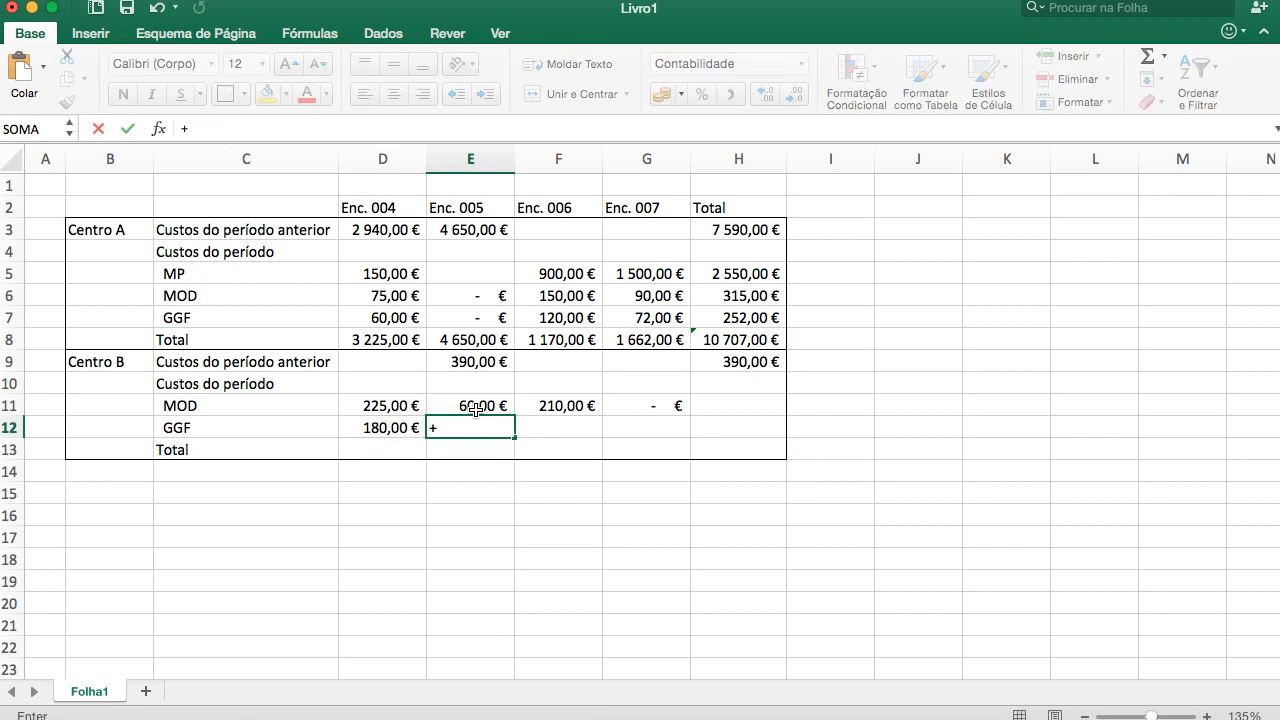
pyautogui.write('8*6')
pyautogui.press('Return')
# Enter the Centro B GGF costs of Enc. 006 in F12 as +28*6 and of Enc. 007 in G12 as 0
pyautogui.press('Up')
pyautogui.press('Right')
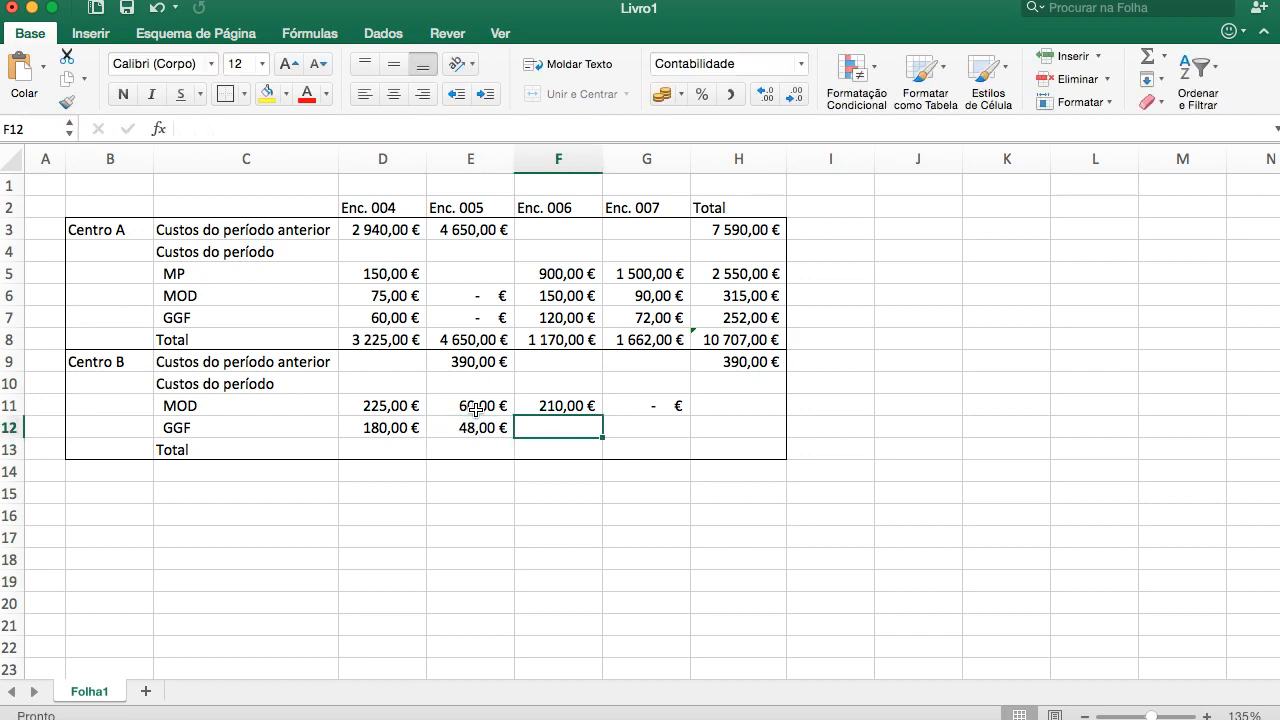
pyautogui.write('+2')
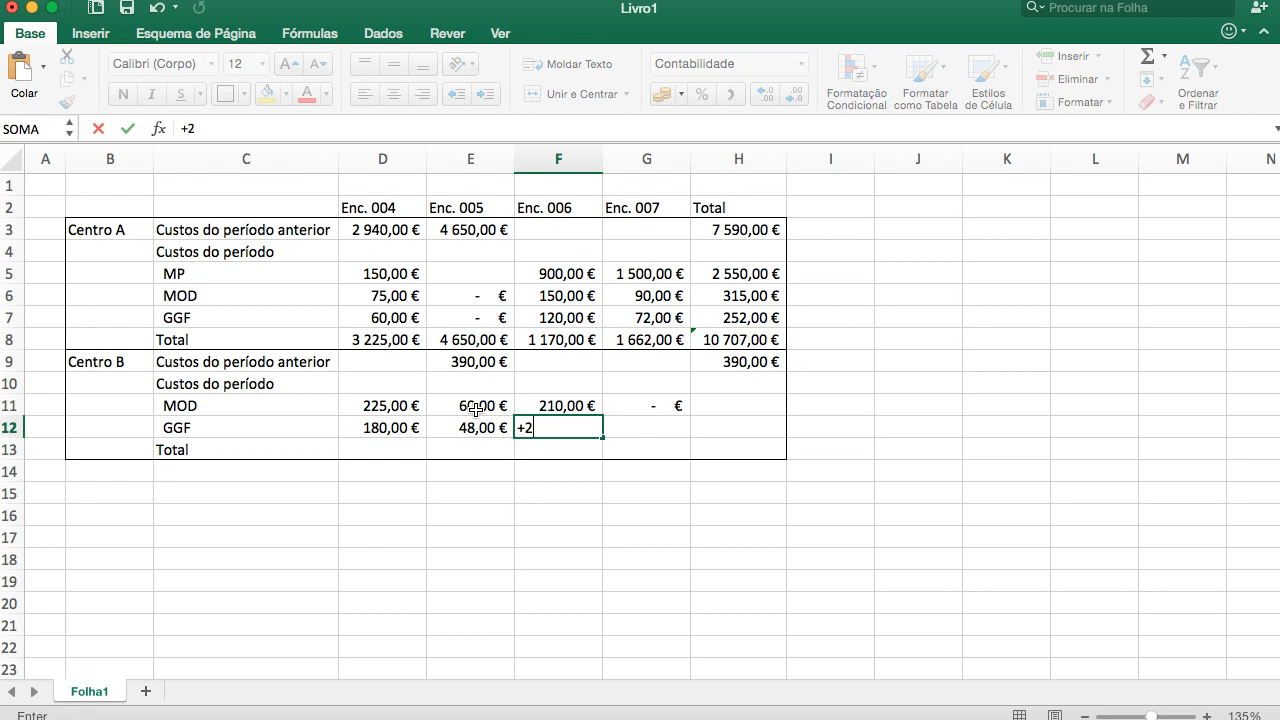
pyautogui.write('8*6')
pyautogui.press('Tab')
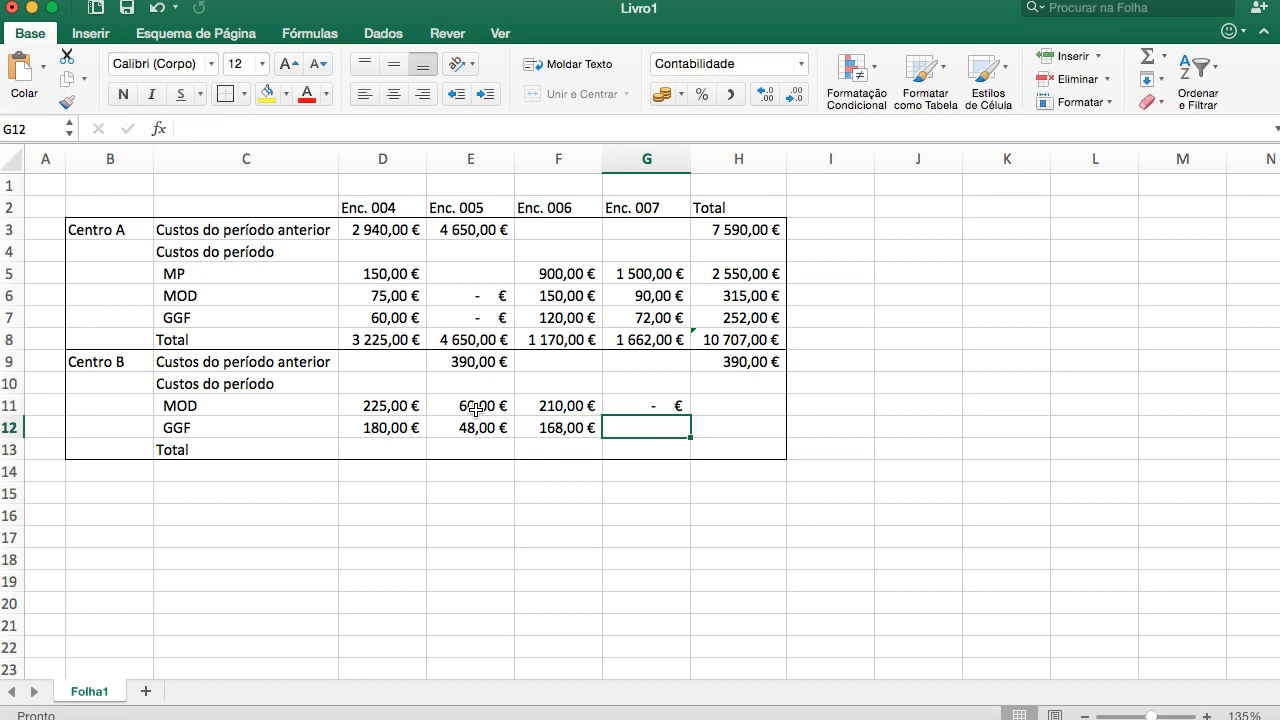
pyautogui.write('0')
pyautogui.press('Tab')
# Sum the Centro B MOD costs of all four orders in H11 and the GGF costs in H12 with =SOMA(D12:G12)
pyautogui.press('Up')
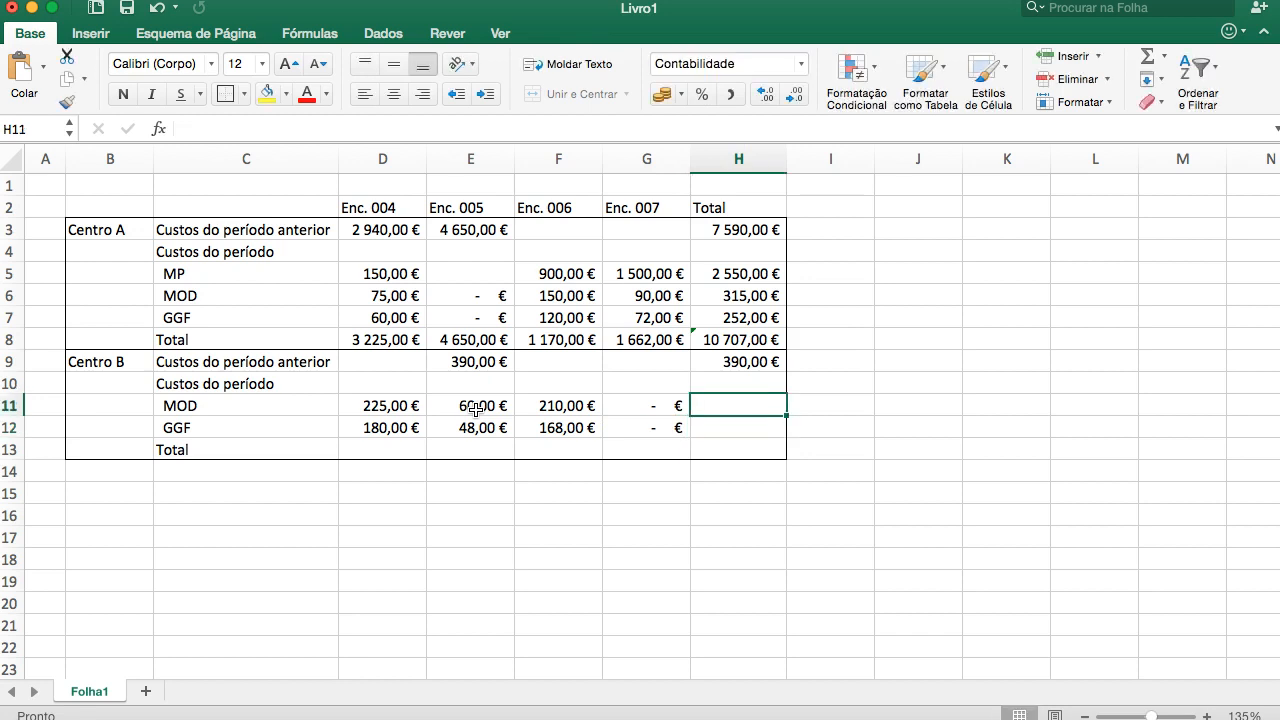
pyautogui.click(1149, 56)
pyautogui.press('Return')
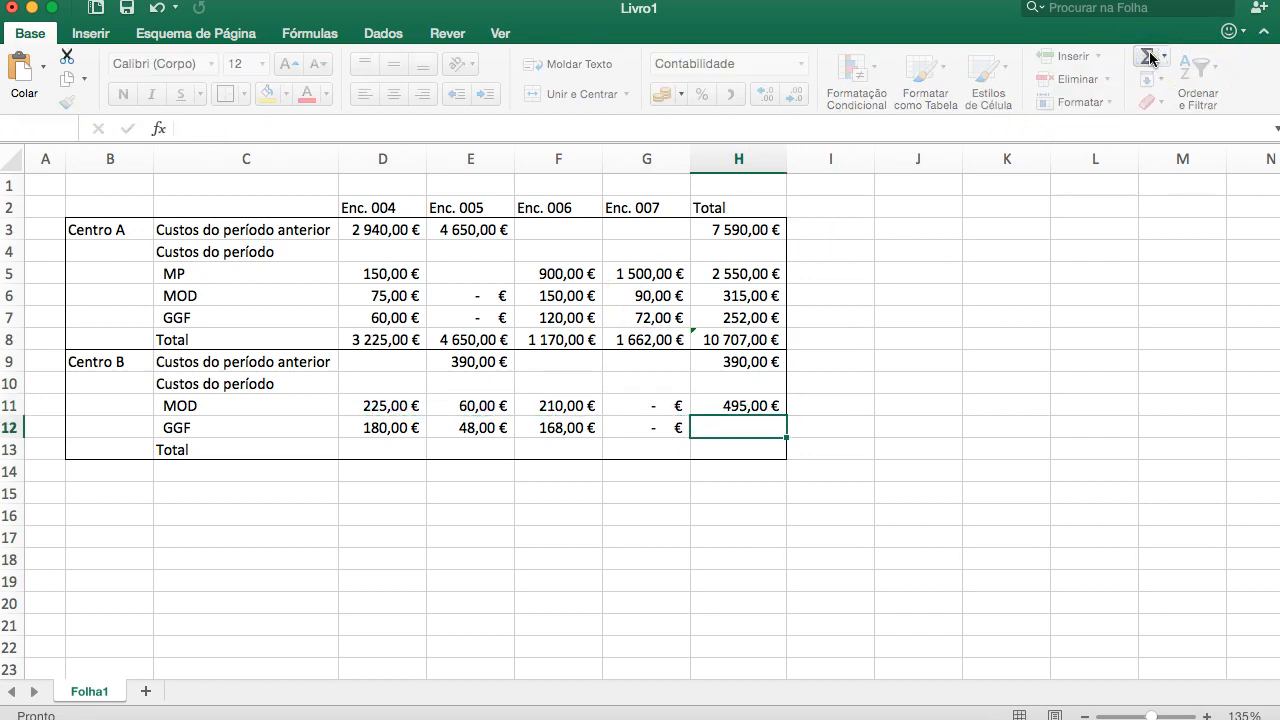
pyautogui.click(1147, 57)
pyautogui.click(370, 428)
pyautogui.moveTo(370, 428); pyautogui.dragTo(631, 426)
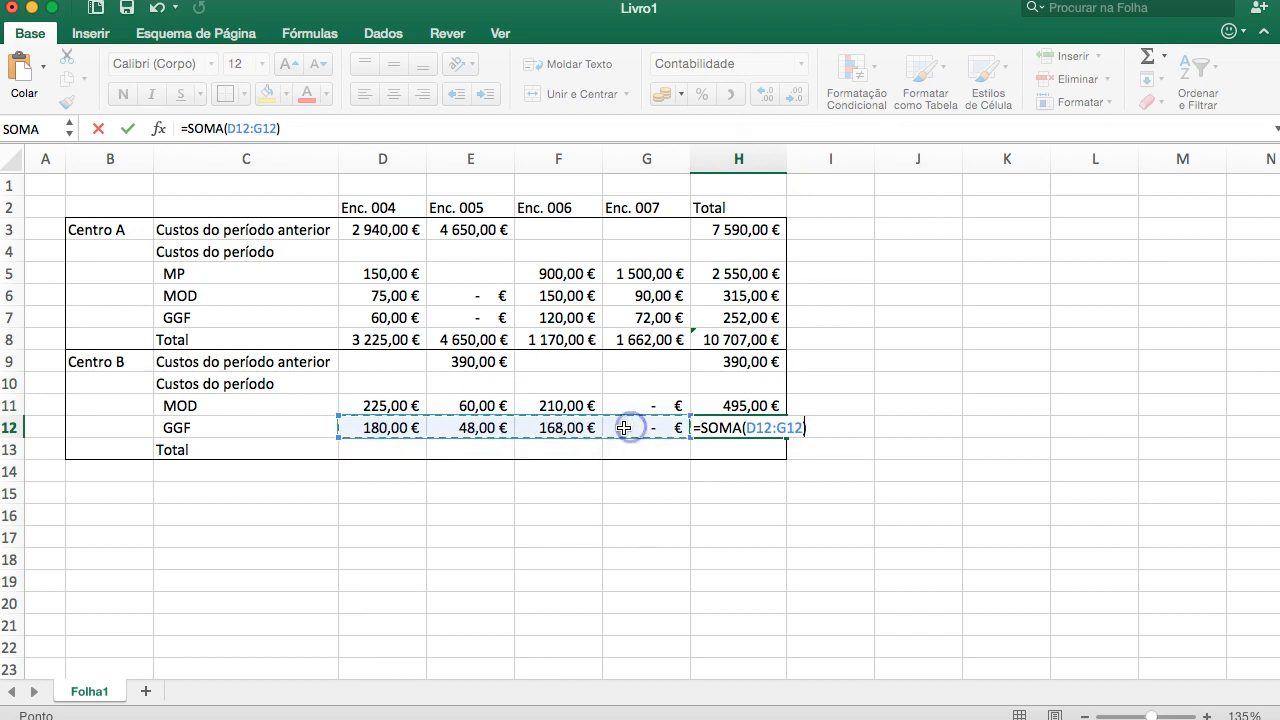
pyautogui.press('Return')
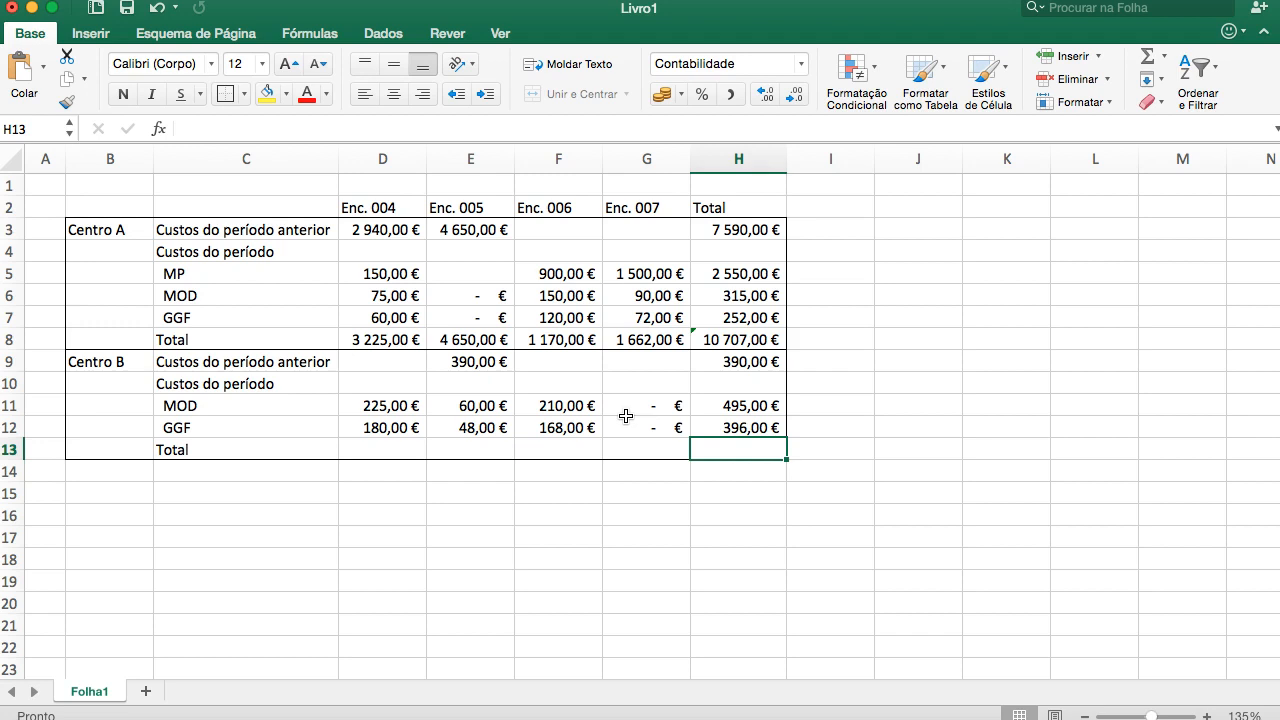
# Total the Centro B costs of Enc. 004 in D13 with =SOMA(D9:D12) and fill the formula across to G13
pyautogui.click(408, 449)
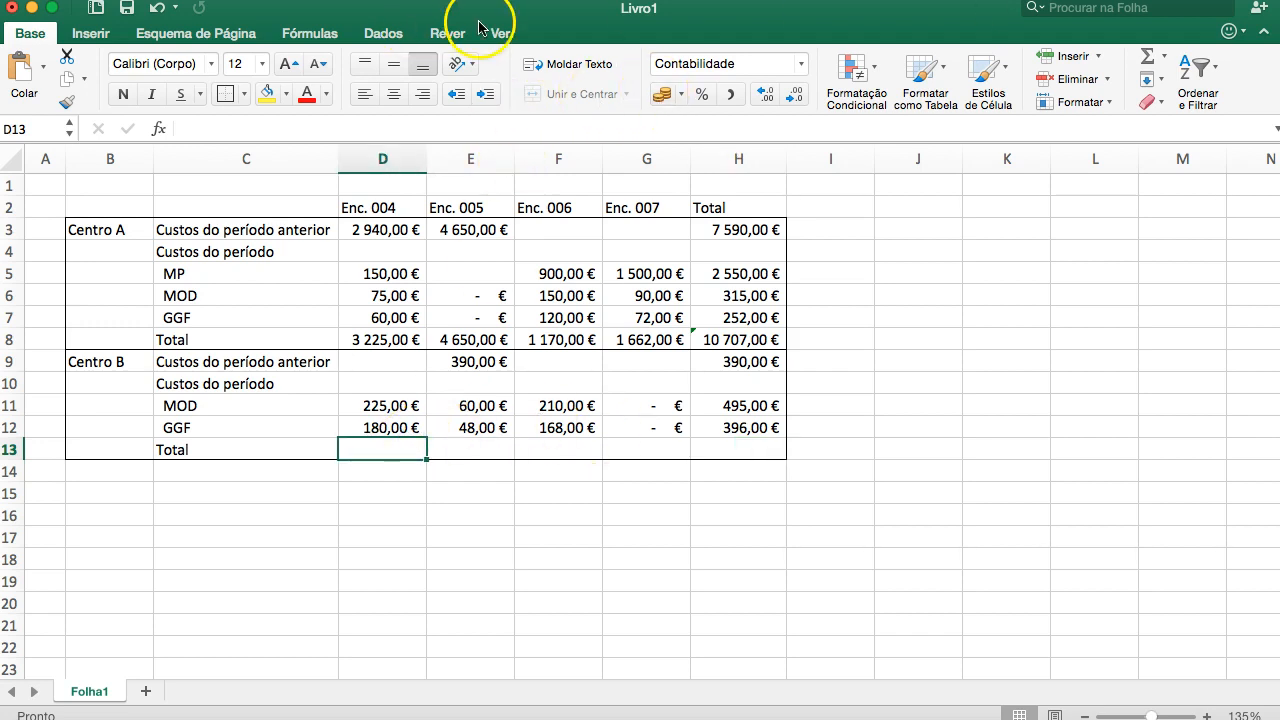
pyautogui.click(1147, 56)
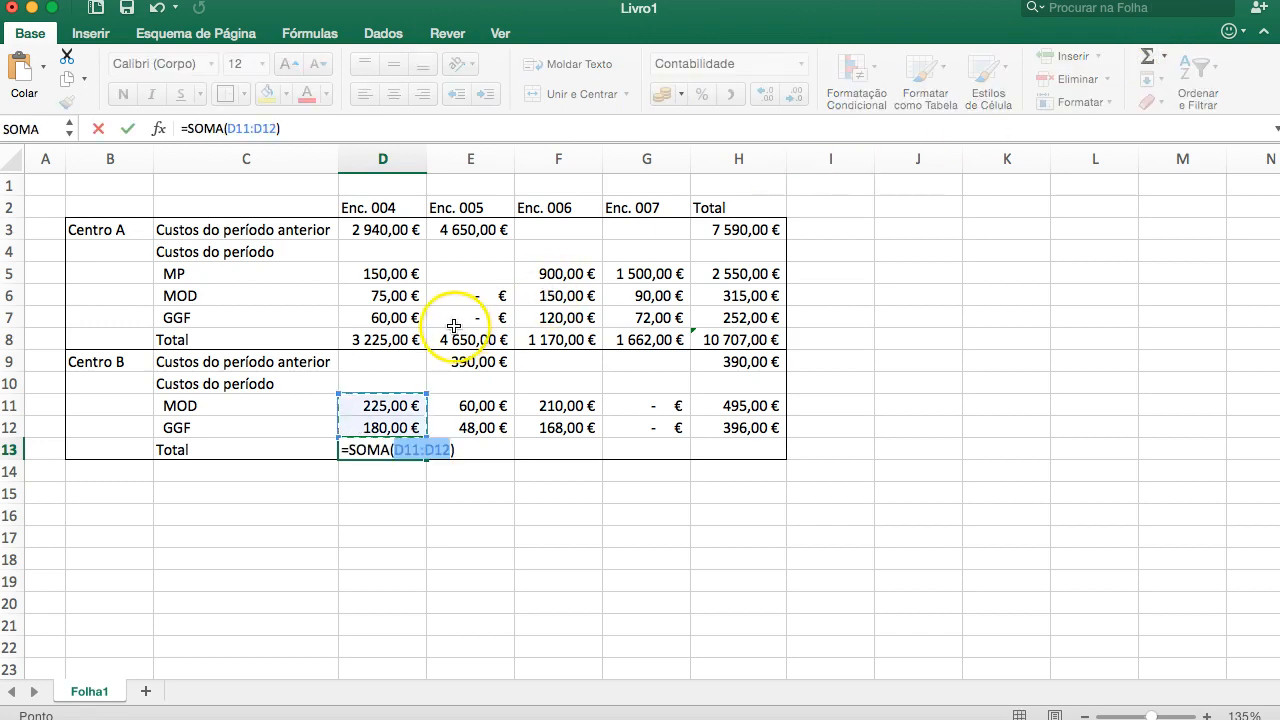
pyautogui.moveTo(385, 362); pyautogui.dragTo(378, 412)
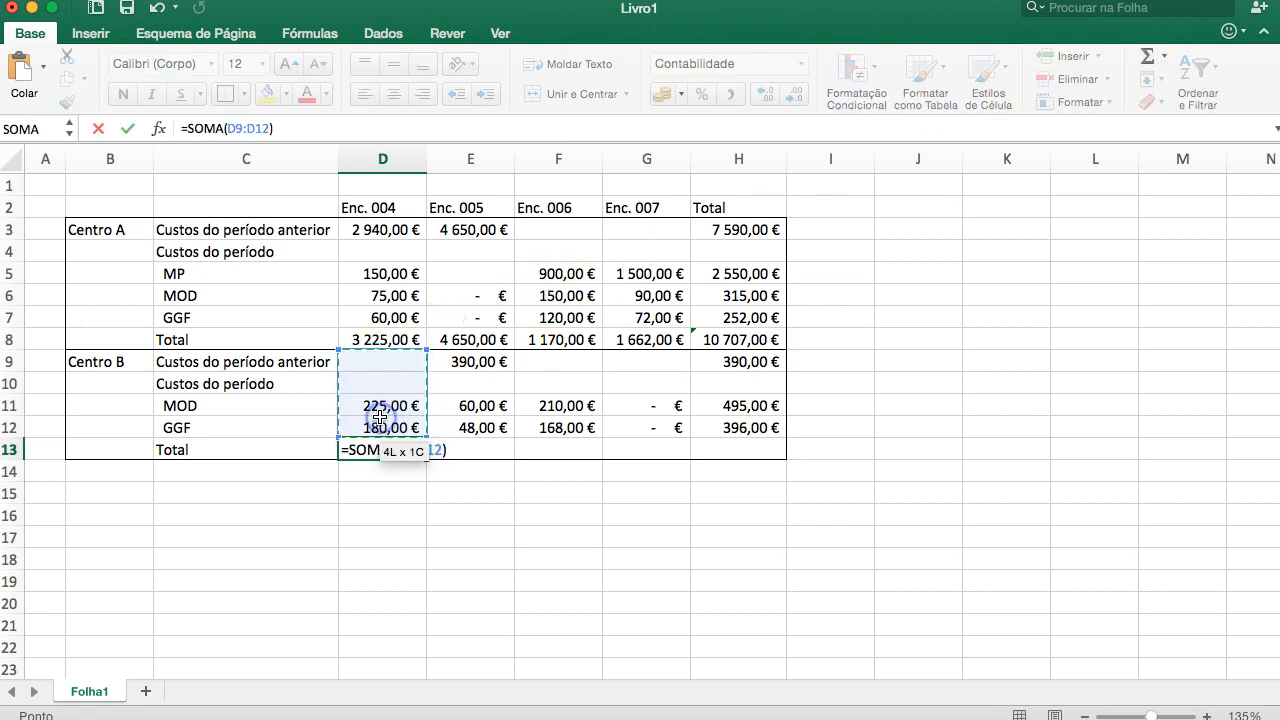
pyautogui.press('Return')
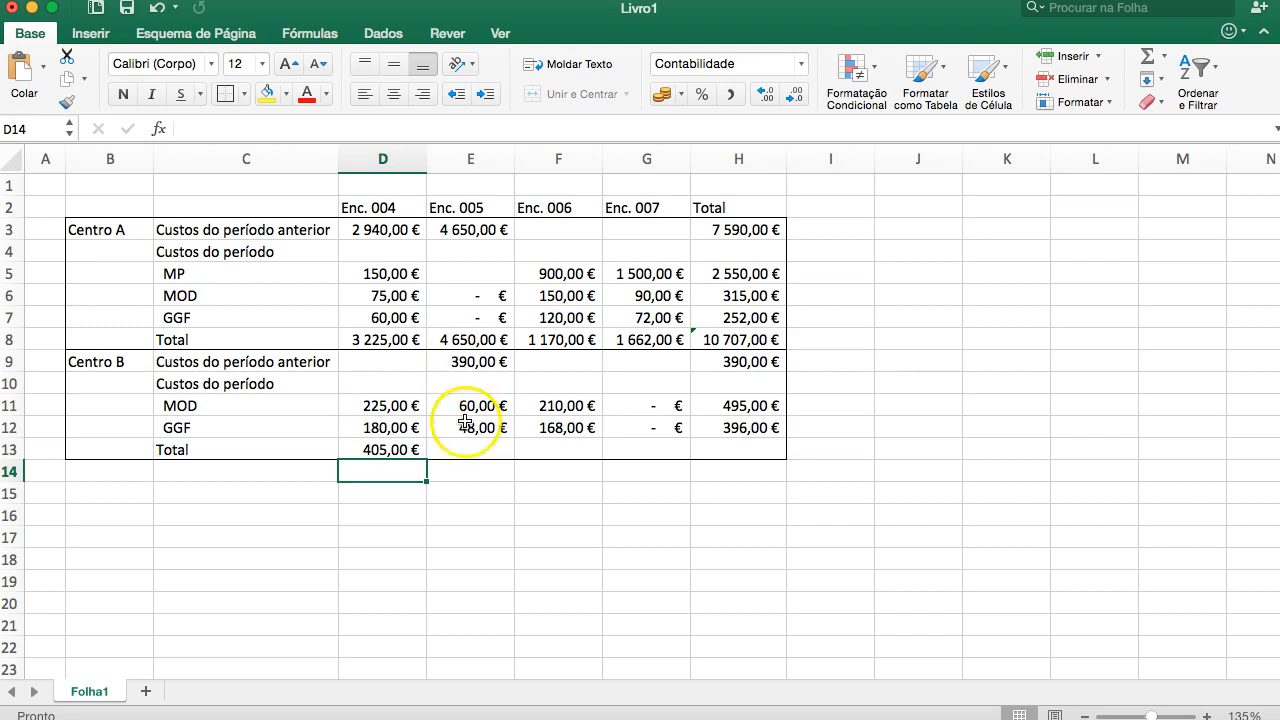
pyautogui.click(420, 452)
pyautogui.moveTo(428, 457); pyautogui.dragTo(688, 449)
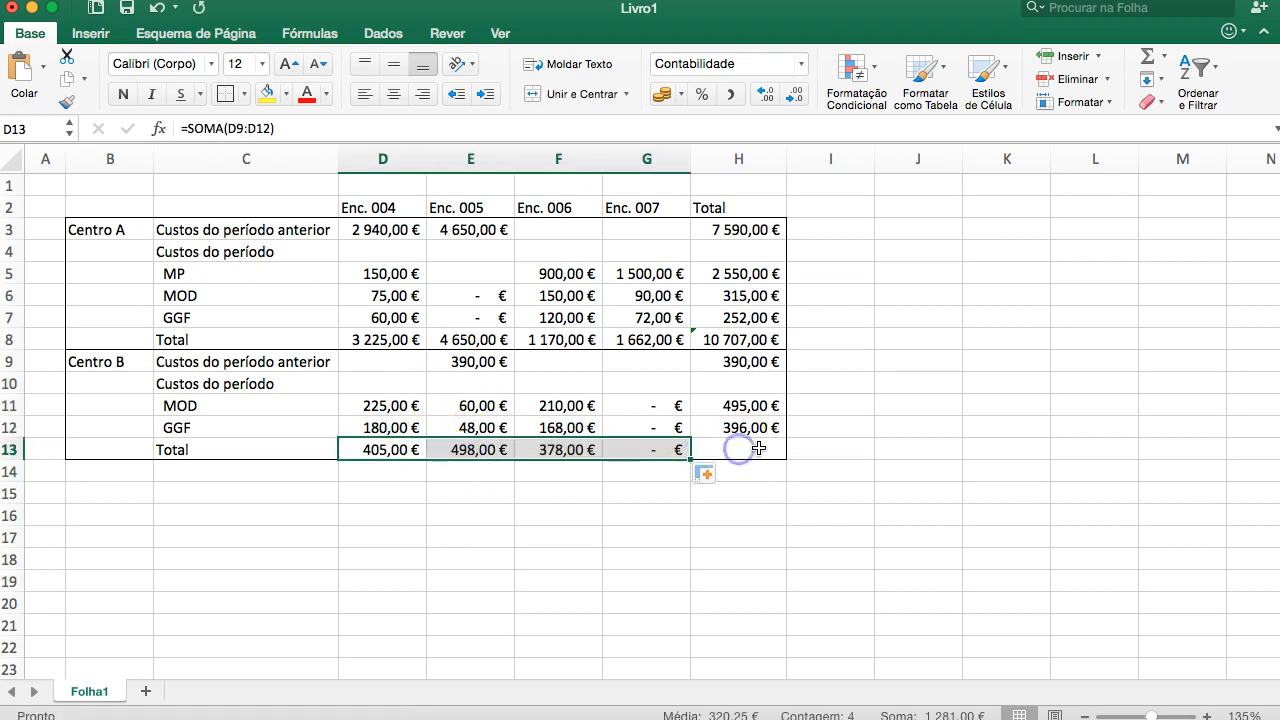
# Sum the Total column of Centro B in H13 with =SOMA(H9:H12)
pyautogui.click(738, 449)
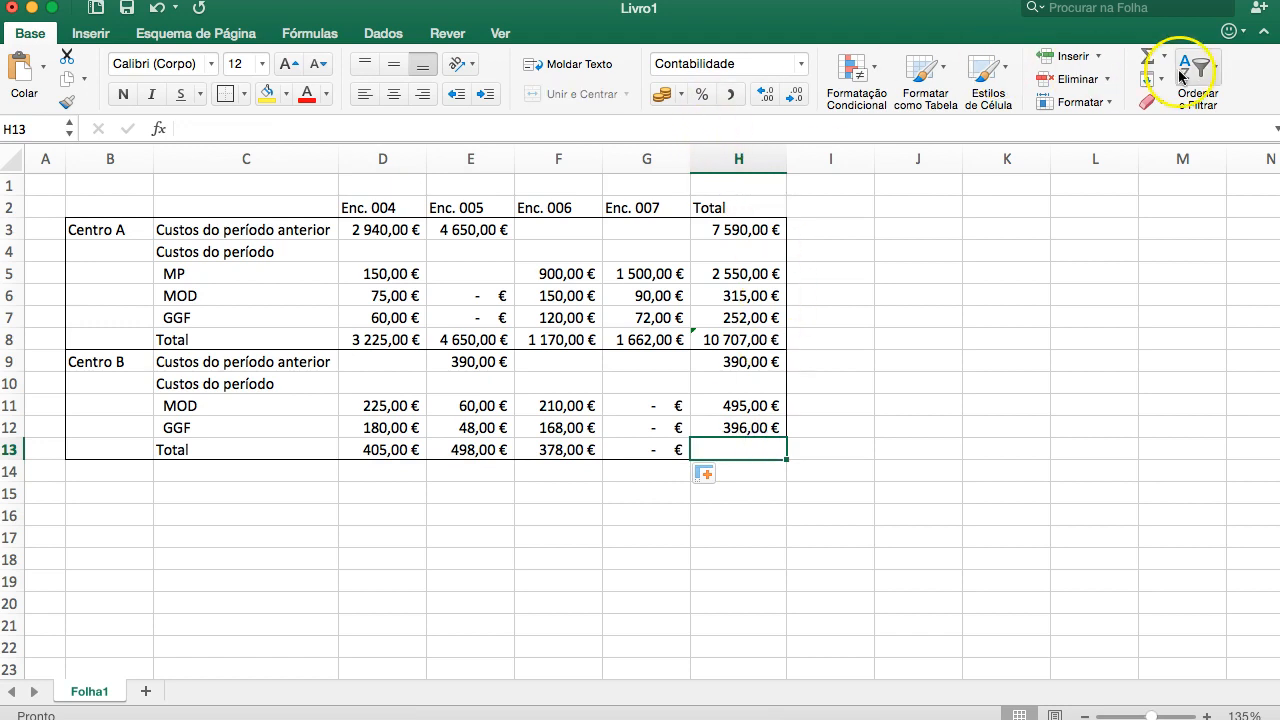
pyautogui.click(1147, 56)
pyautogui.moveTo(778, 360); pyautogui.dragTo(771, 420)
pyautogui.press('Return')
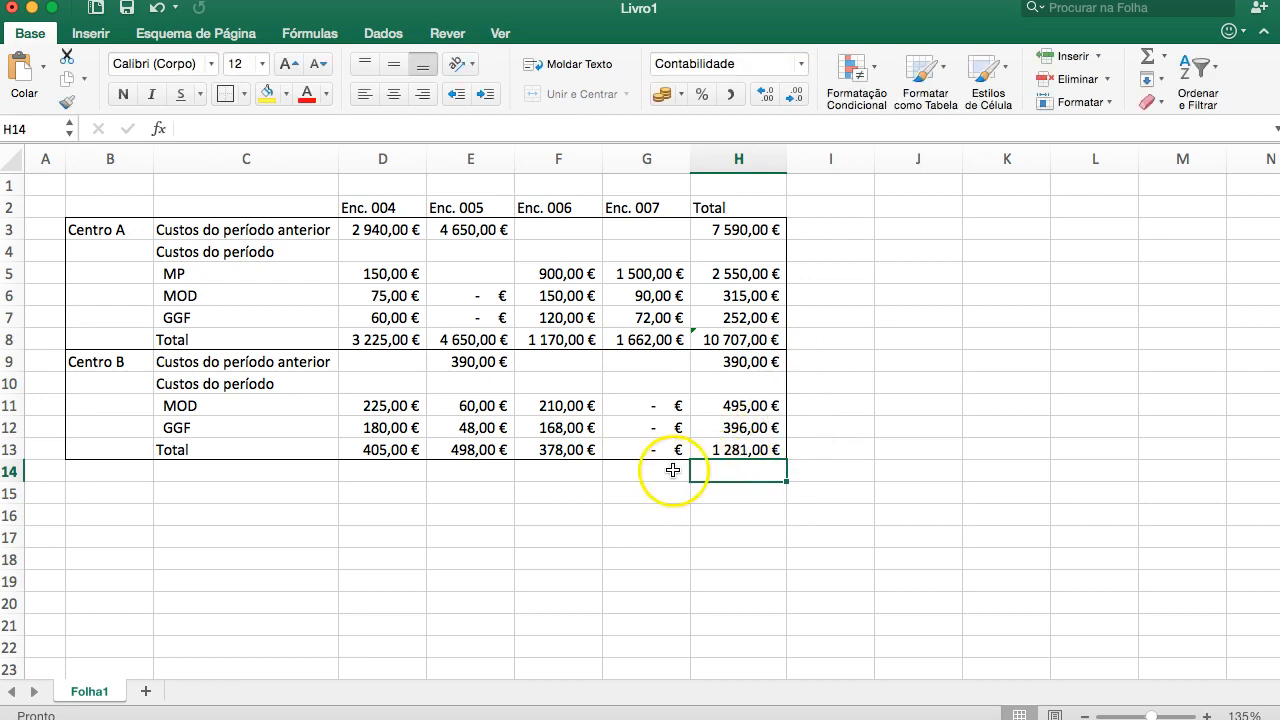
pyautogui.click(640, 471)
pyautogui.click(721, 451)
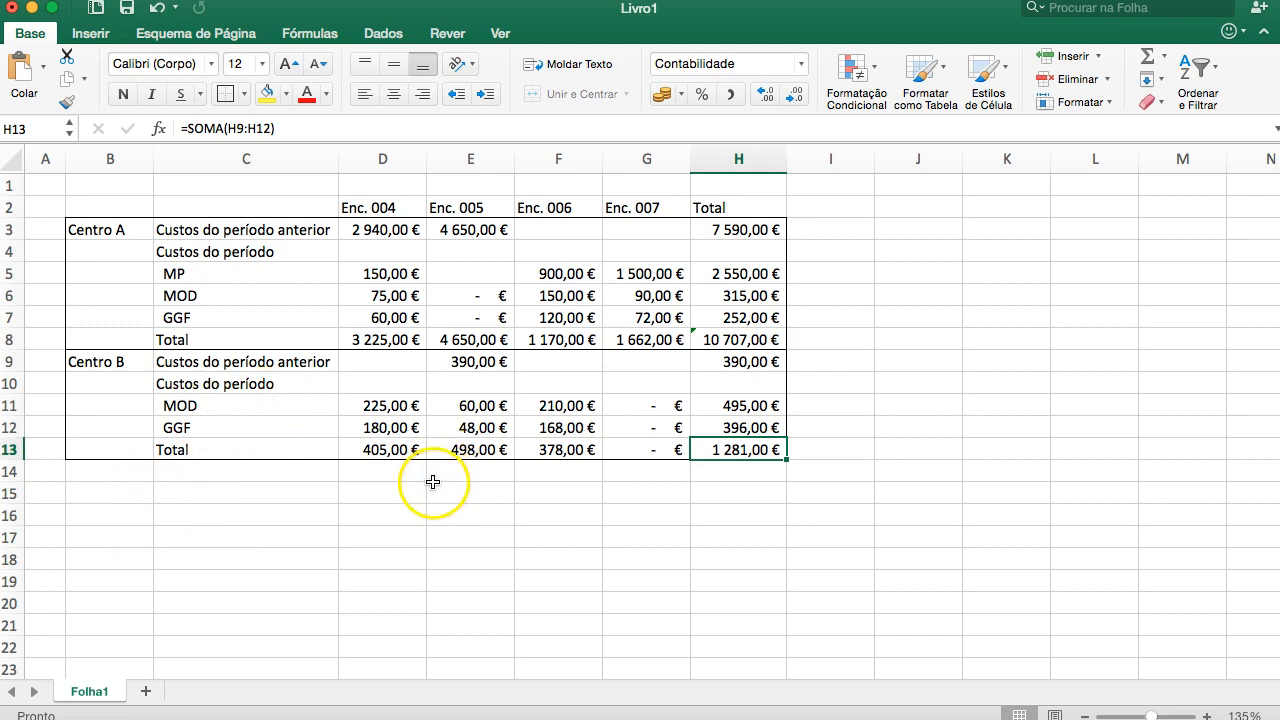
pyautogui.click(360, 485)
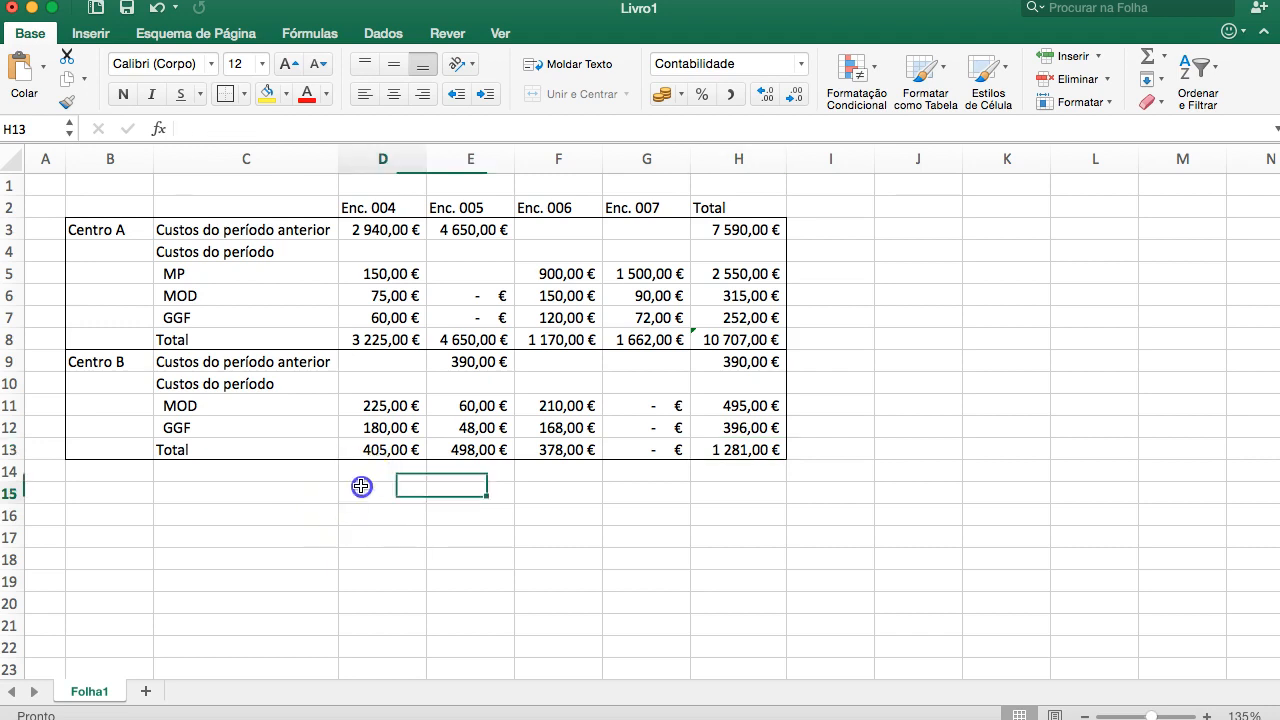
pyautogui.click(260, 484)
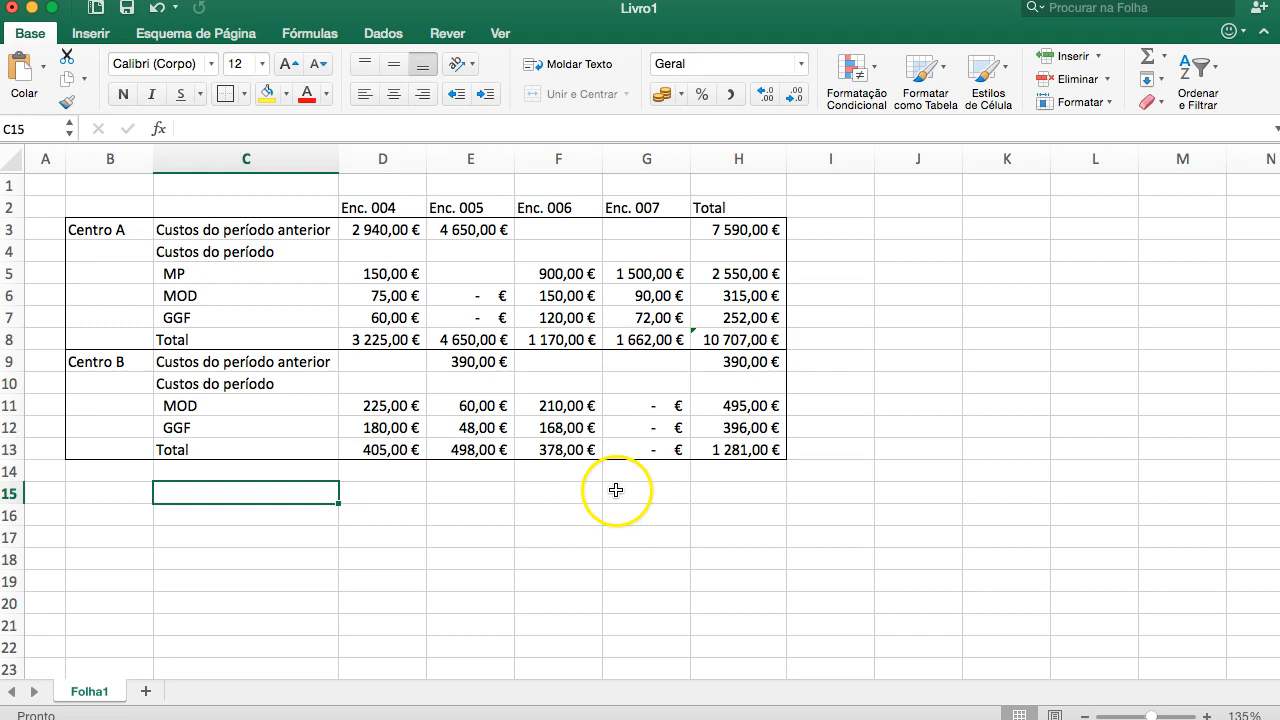
# Enter the row labels Produção Terminada in B14 and Inventário Final PVF in B15 below the Centro B block
pyautogui.click(132, 469)
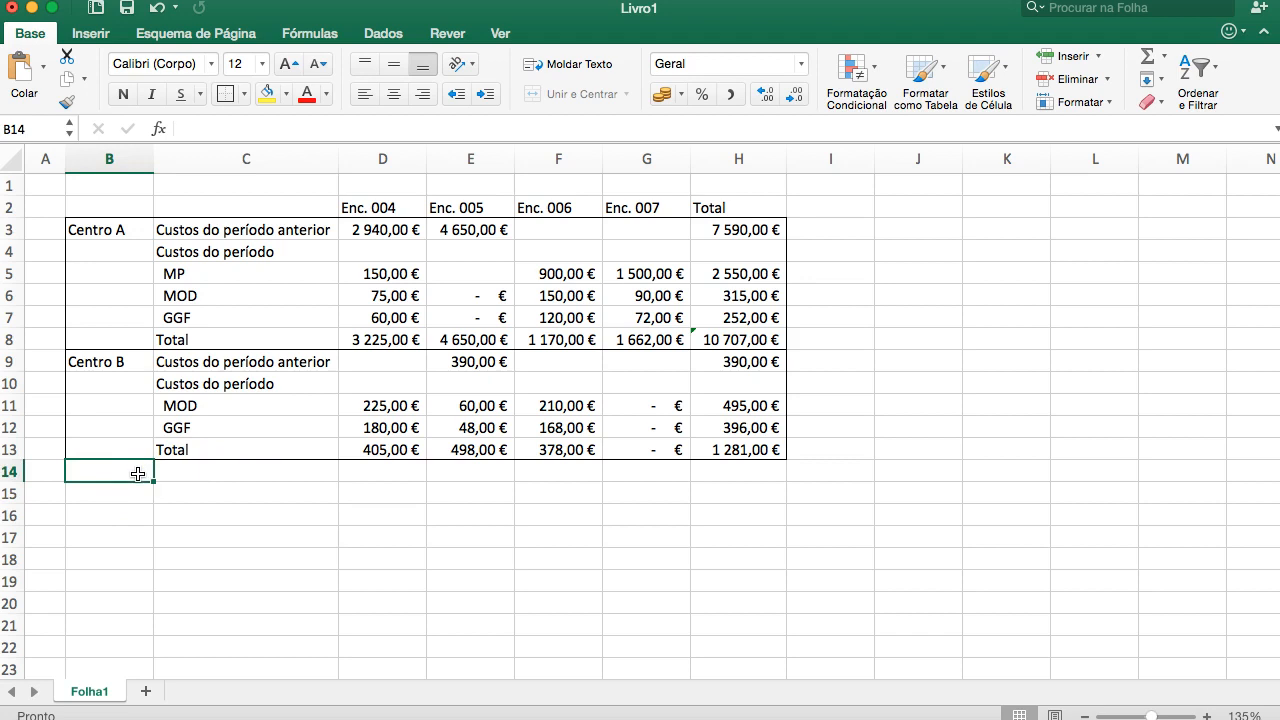
pyautogui.write('Prosud')
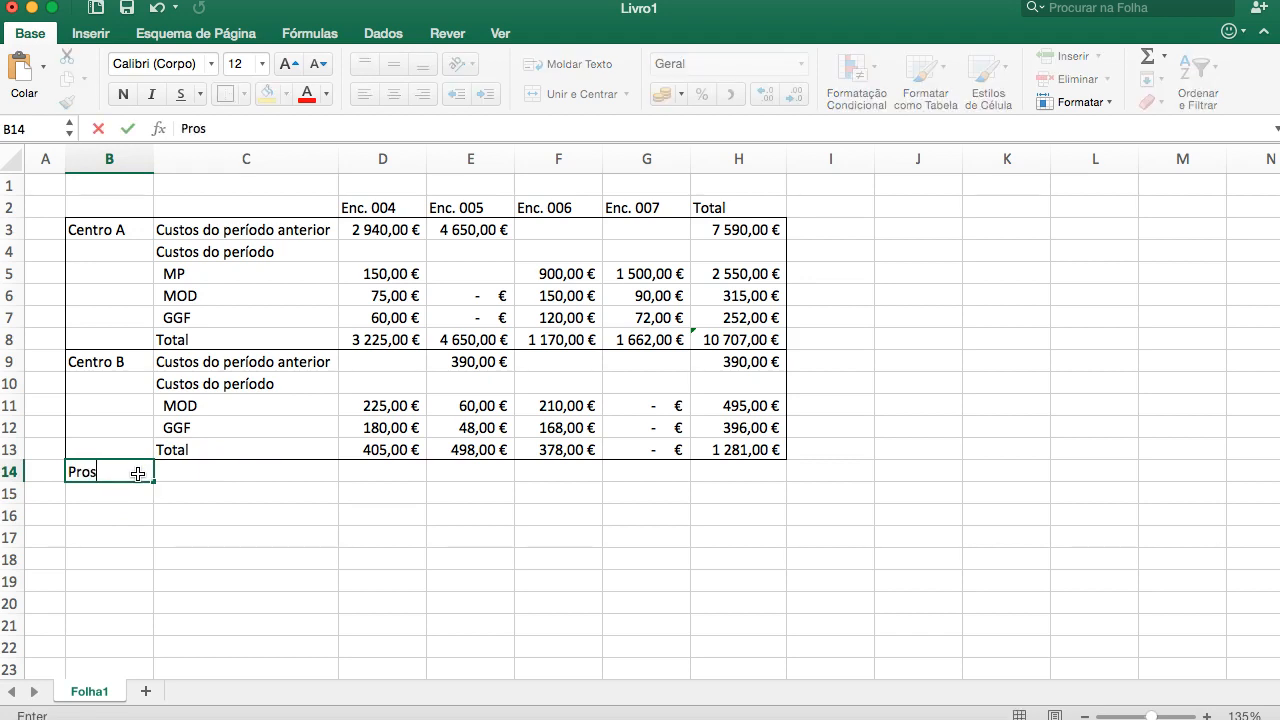
pyautogui.press('BackSpace')
pyautogui.press('BackSpace')
pyautogui.press('BackSpace')
pyautogui.write('dução Terminada')
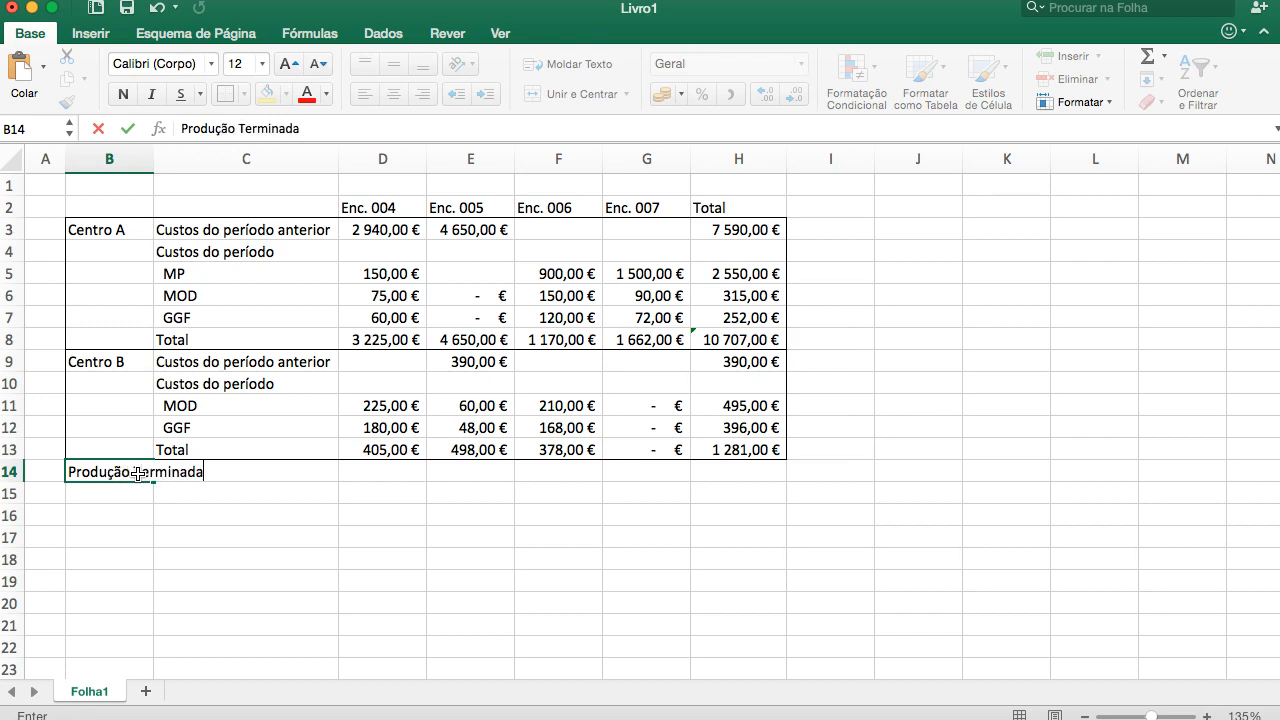
pyautogui.press('Return')
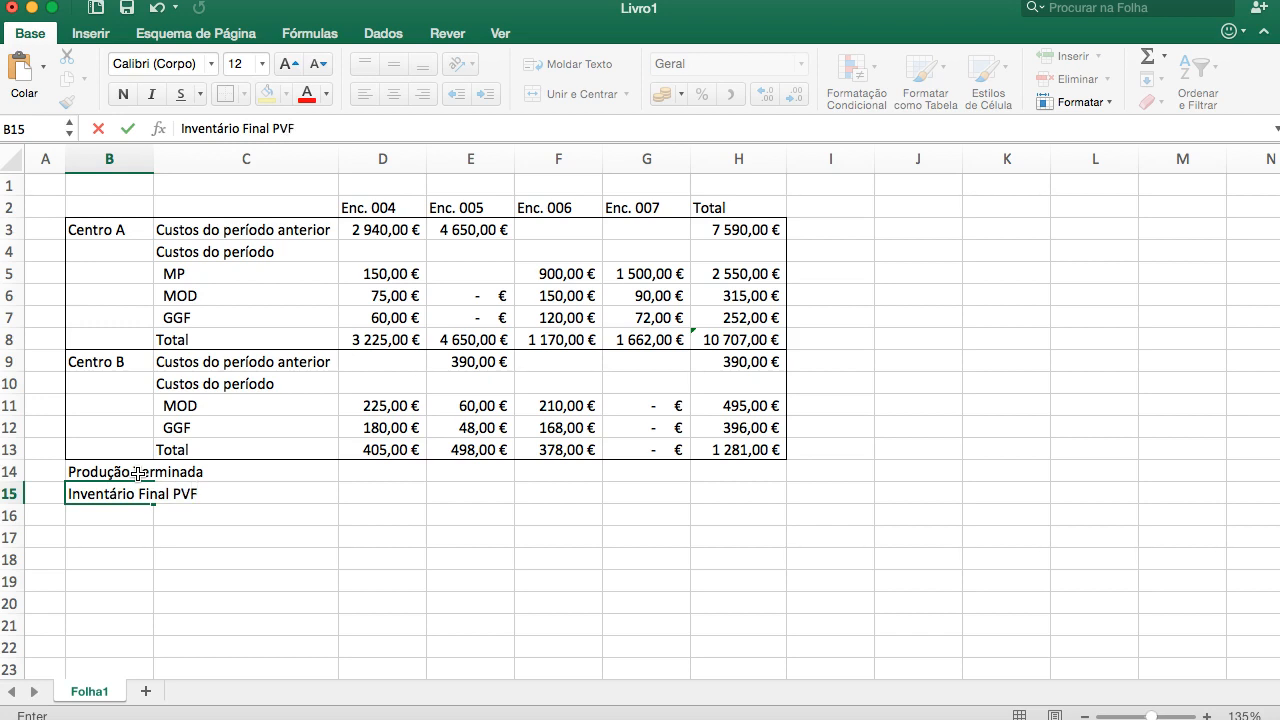
pyautogui.click(334, 474)
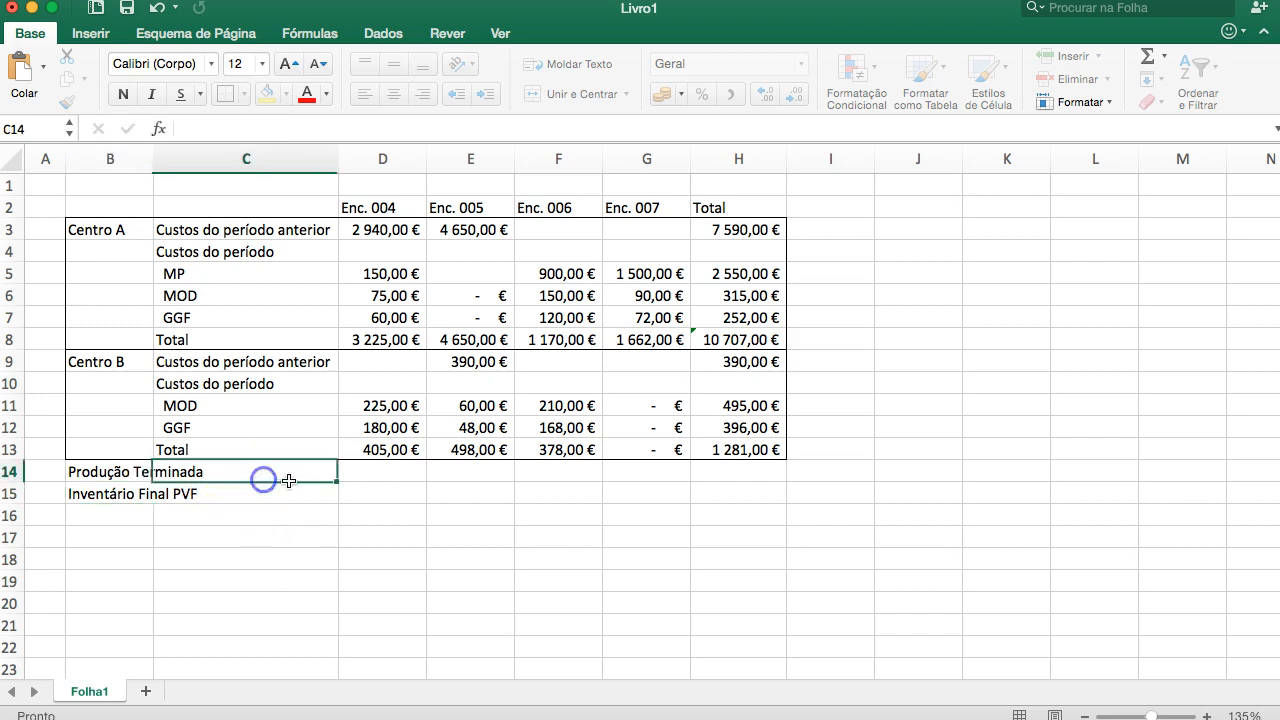
# Calculate the Produção Terminada of Enc. 004 in D14 as +D8+D13 and fill the formula across to Enc. 006 in F14
pyautogui.click(387, 479)
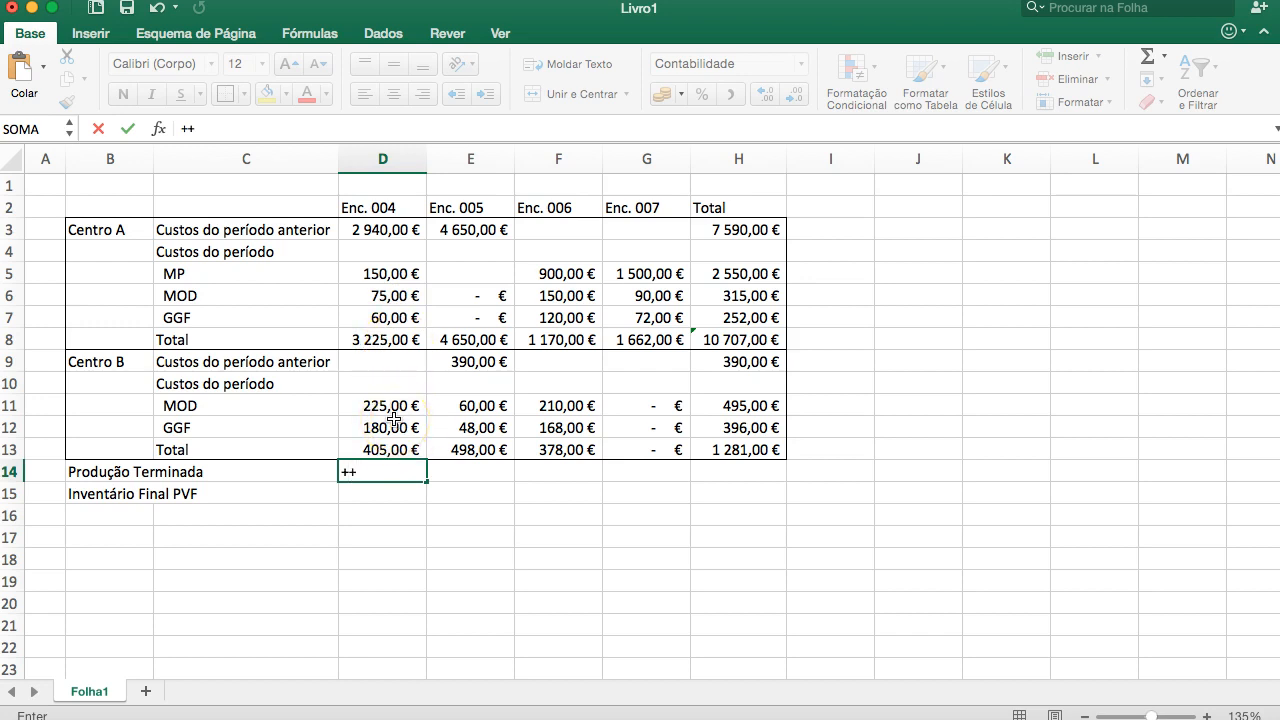
pyautogui.click(386, 340)
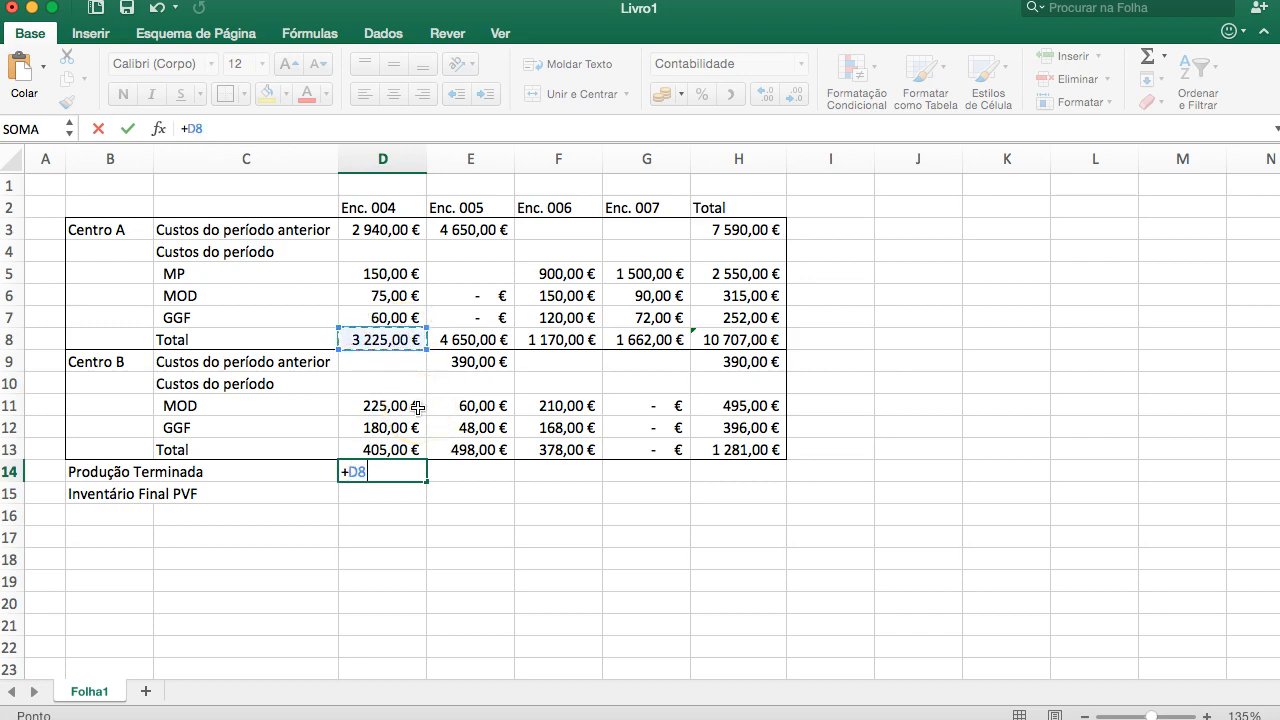
pyautogui.click(406, 451)
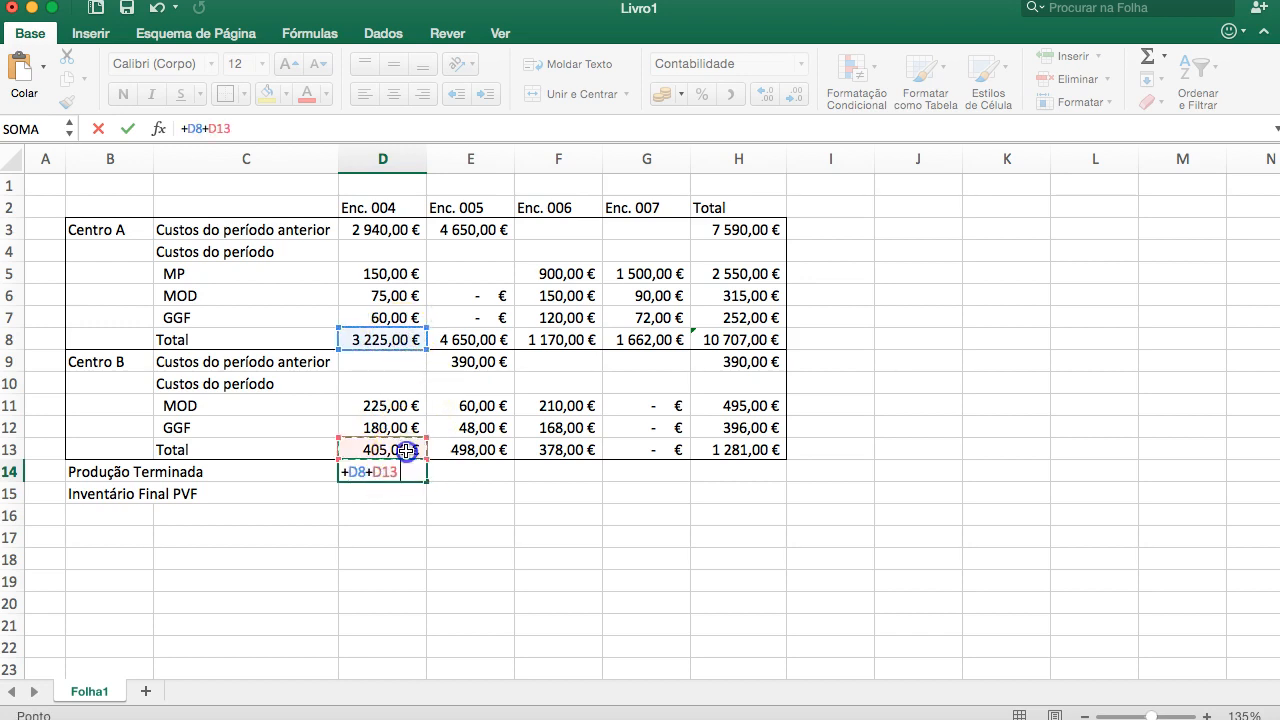
pyautogui.press('Return')
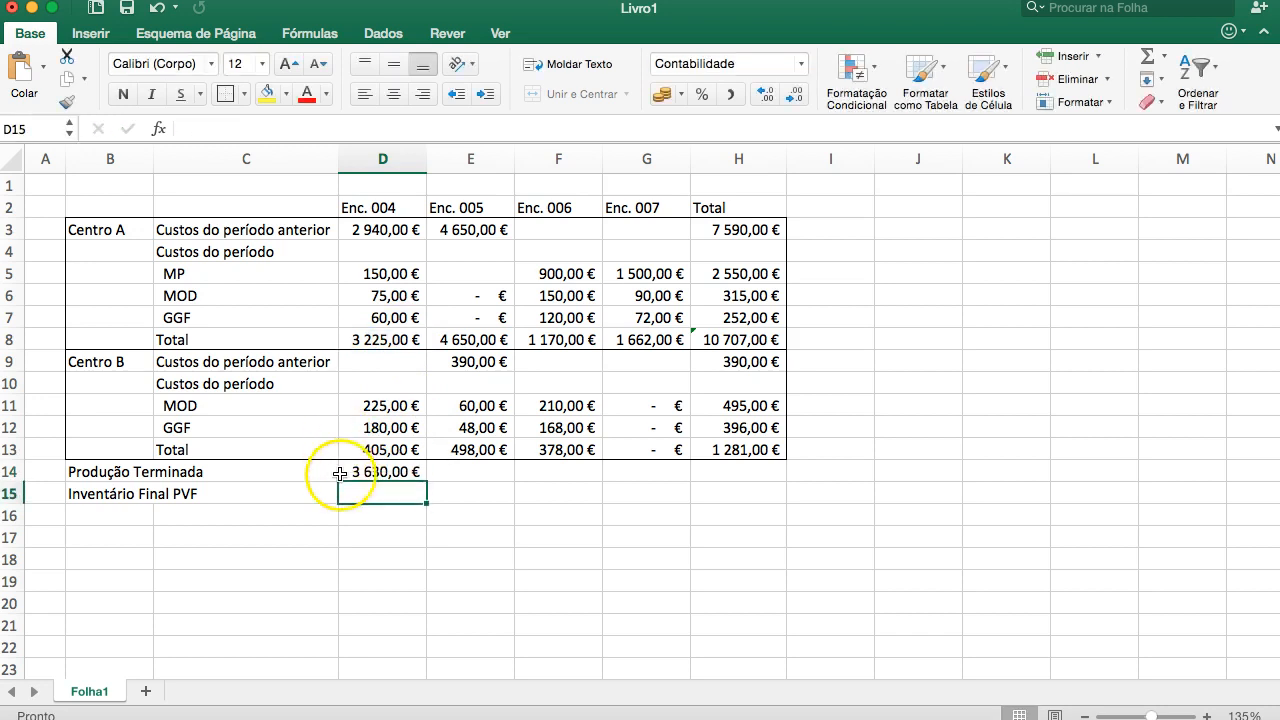
pyautogui.click(365, 470)
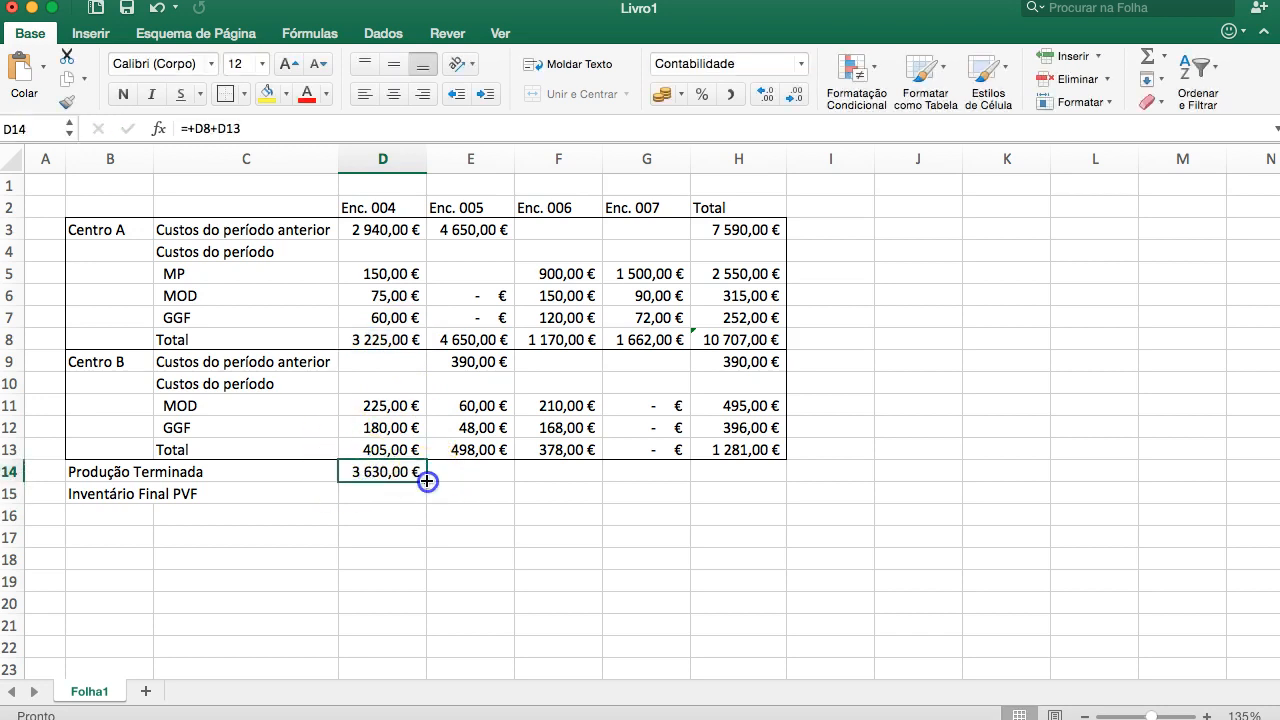
pyautogui.moveTo(426, 481); pyautogui.dragTo(608, 483)
pyautogui.click(496, 502)
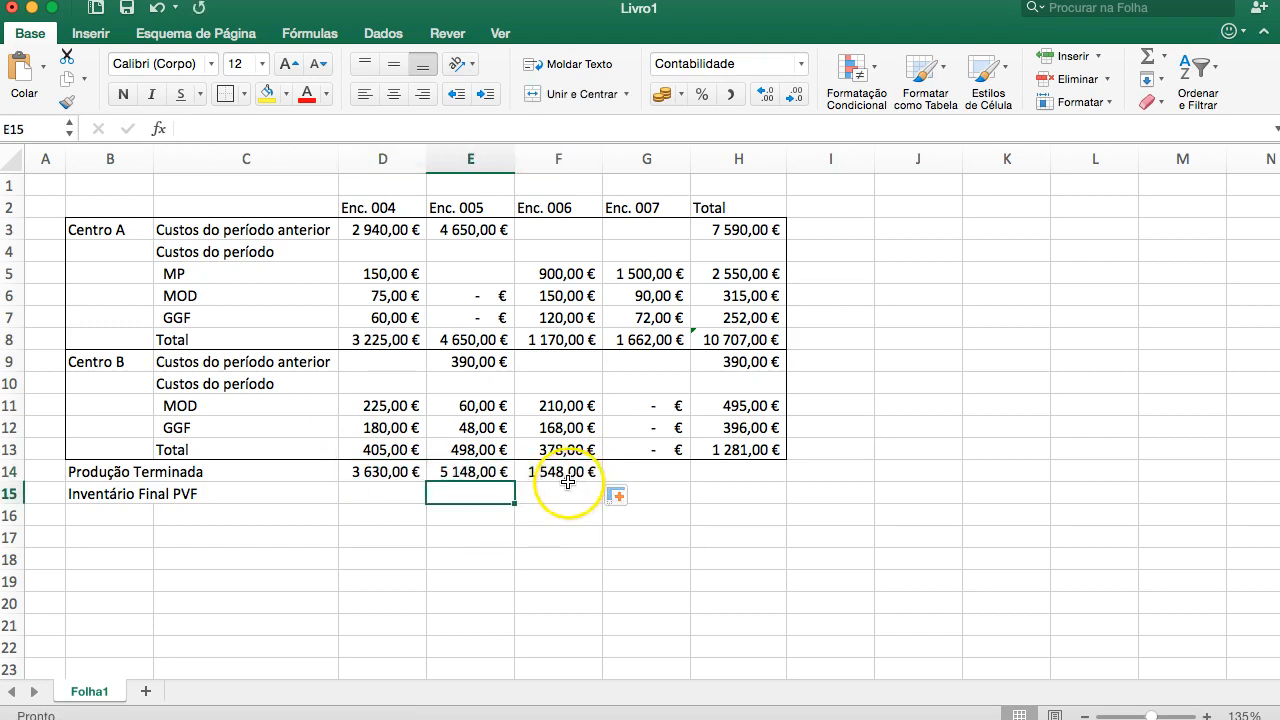
# Calculate the Inventário Final PVF of Enc. 007 in G15 as +G8+G13
pyautogui.click(661, 487)
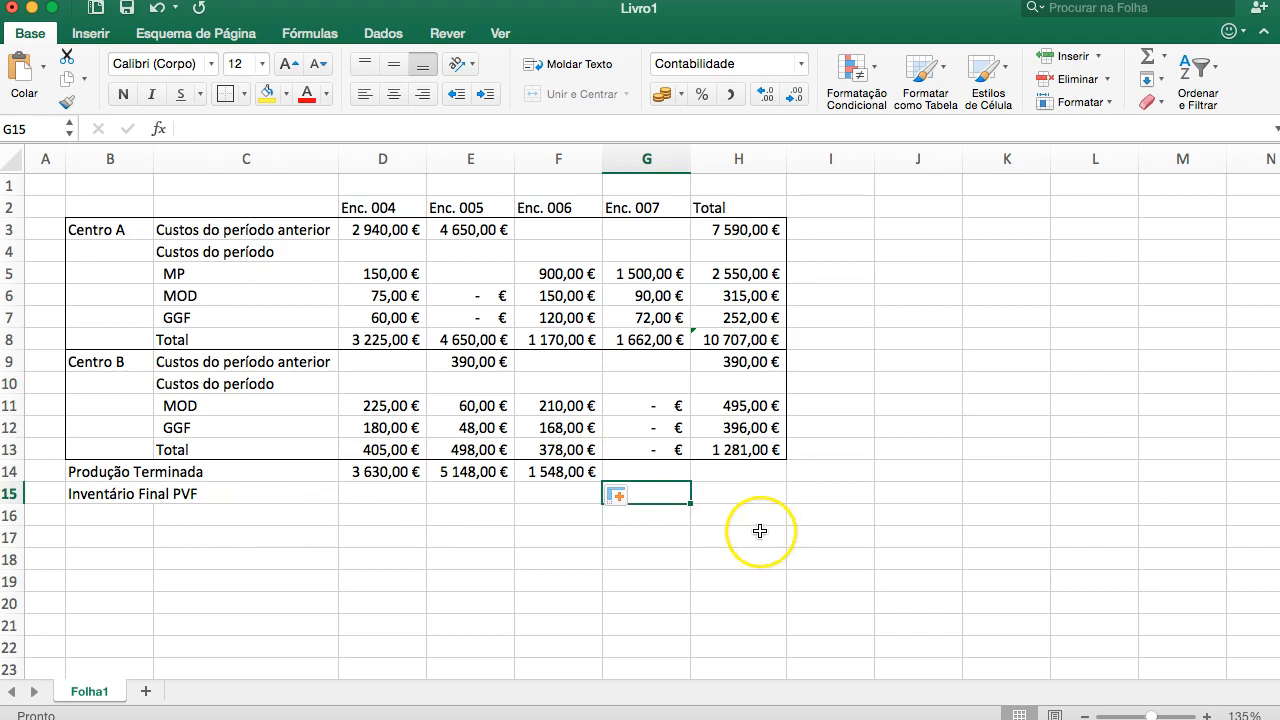
pyautogui.write('+')
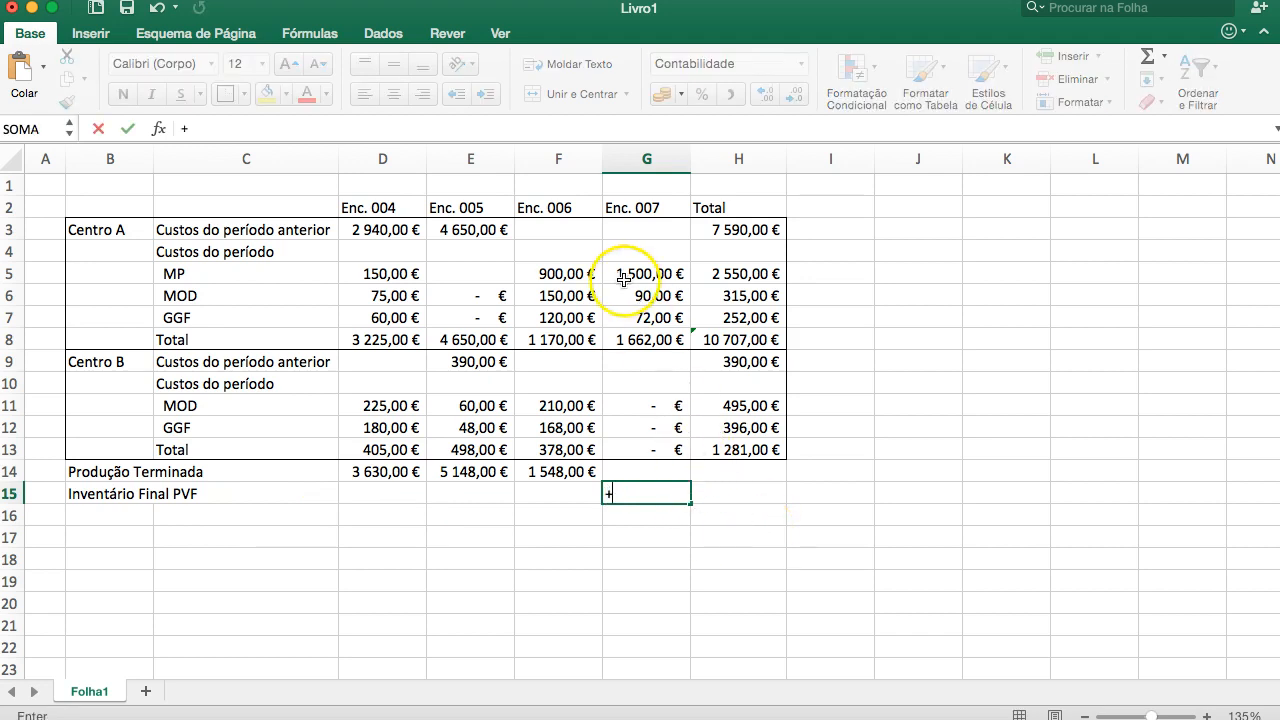
pyautogui.click(632, 335)
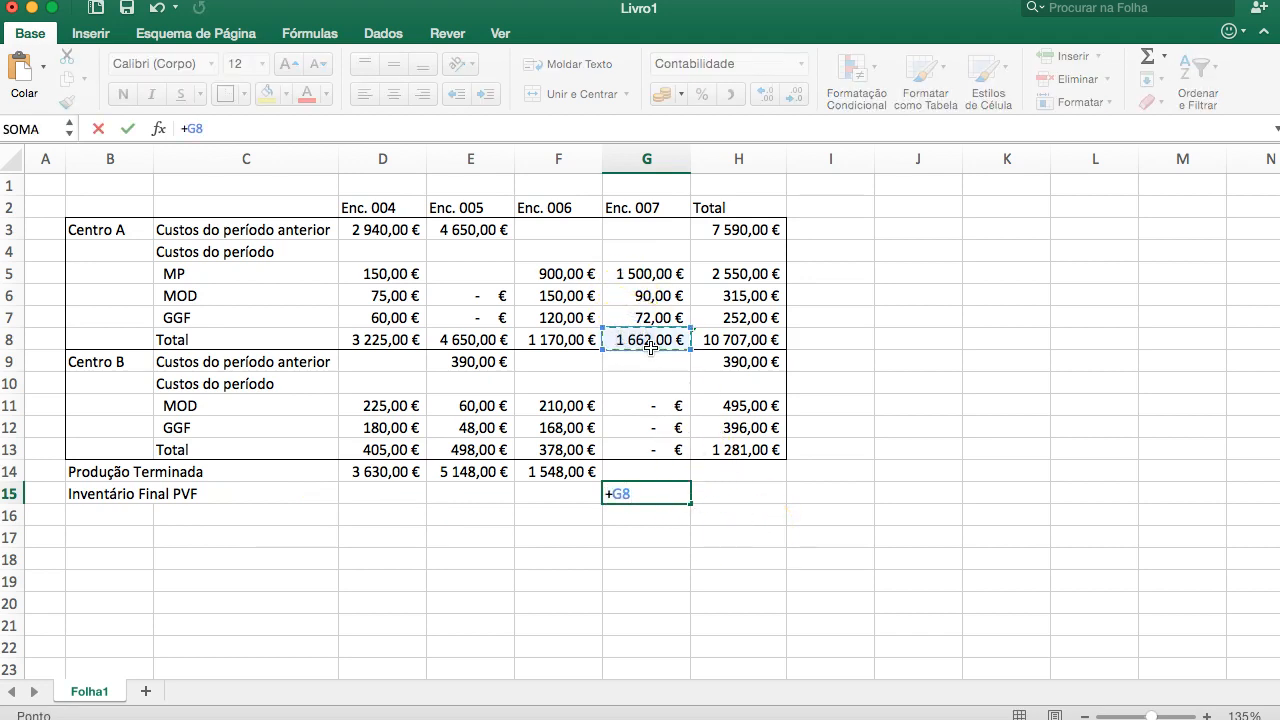
pyautogui.write('+')
pyautogui.click(663, 443)
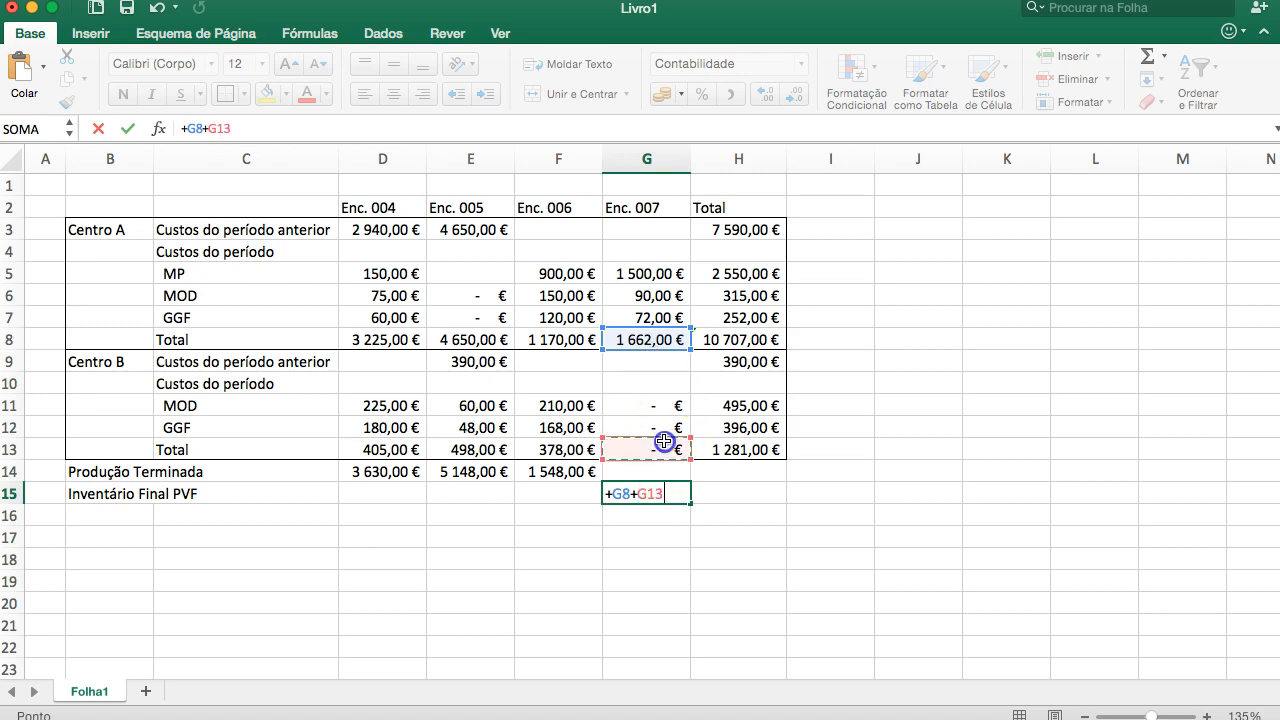
pyautogui.press('Return')
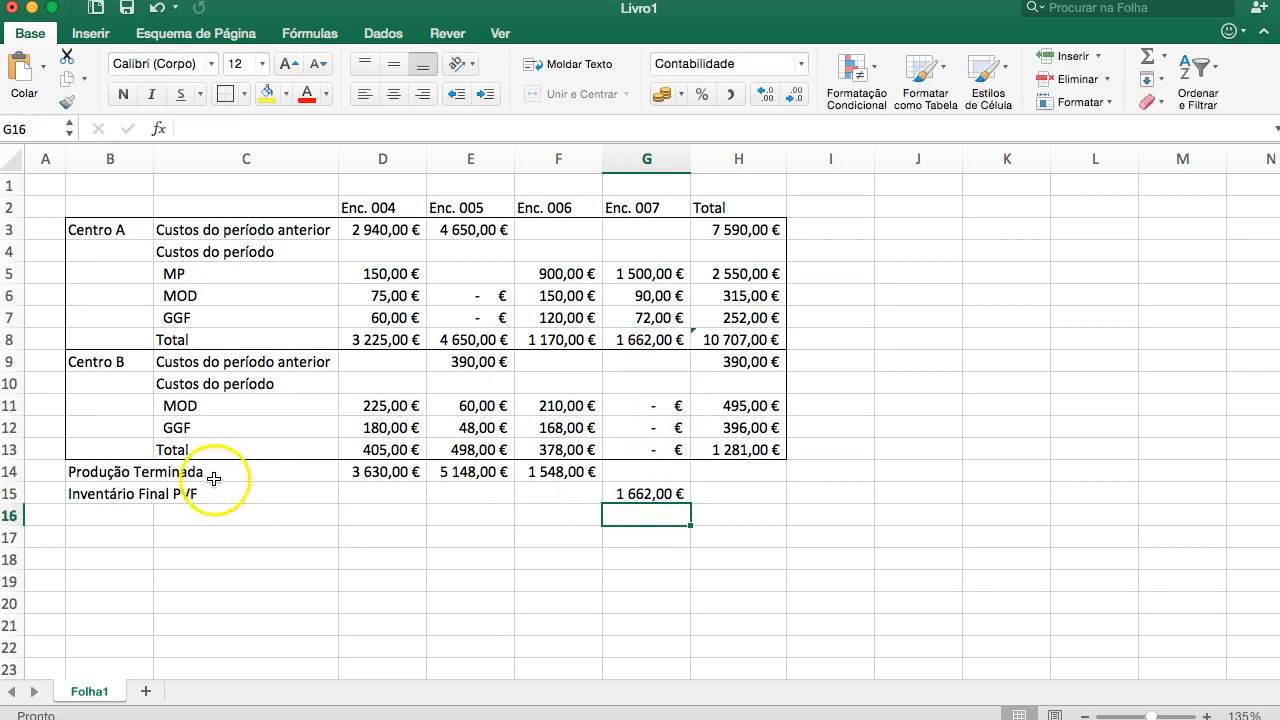
# Add an outside border around the range B14:H16
pyautogui.moveTo(133, 468); pyautogui.dragTo(750, 516)
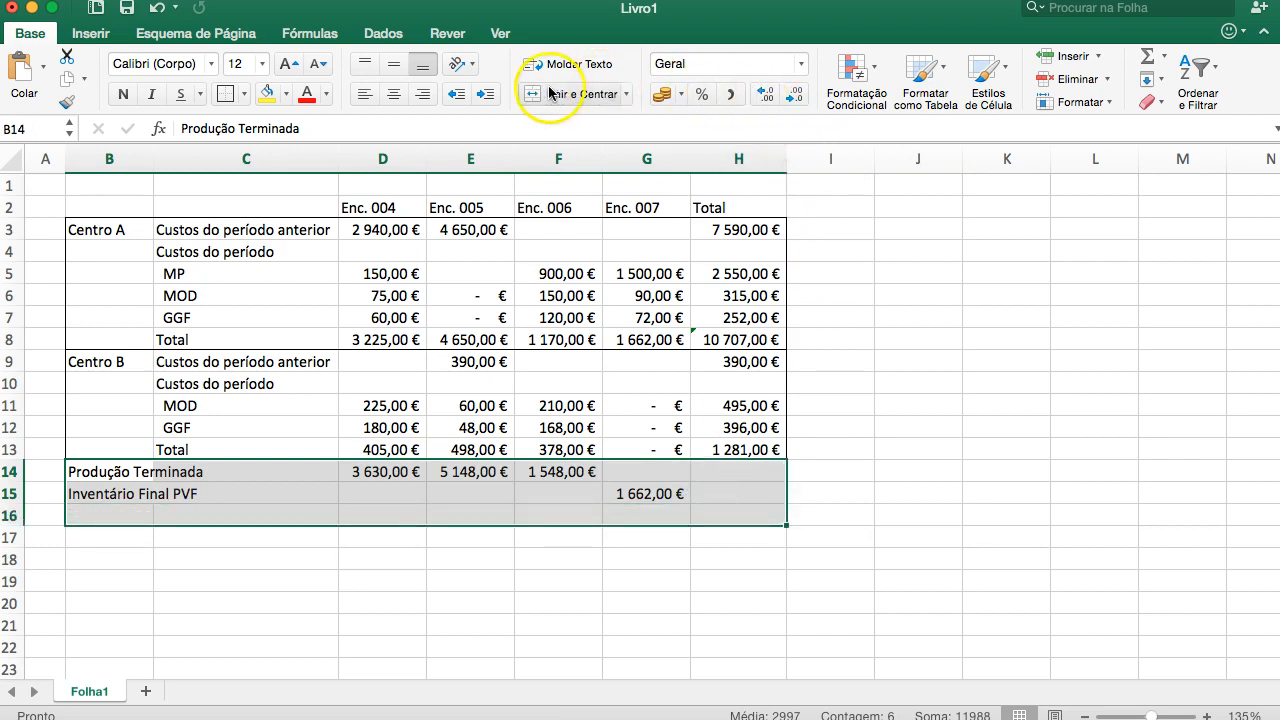
pyautogui.click(346, 588)
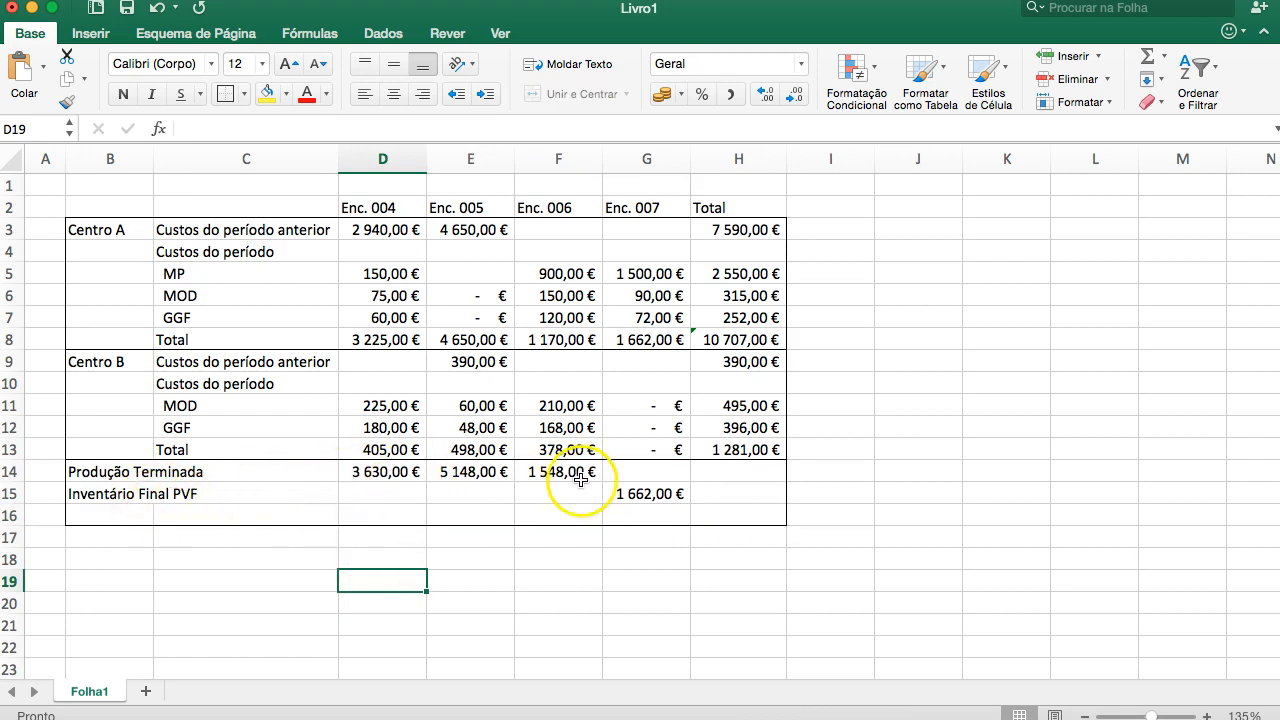
# Sum Produção Terminada in H14 with =SOMA(D14:G14) and Inventário Final PVF in H15 with =SOMA(D15:G15)
pyautogui.click(729, 475)
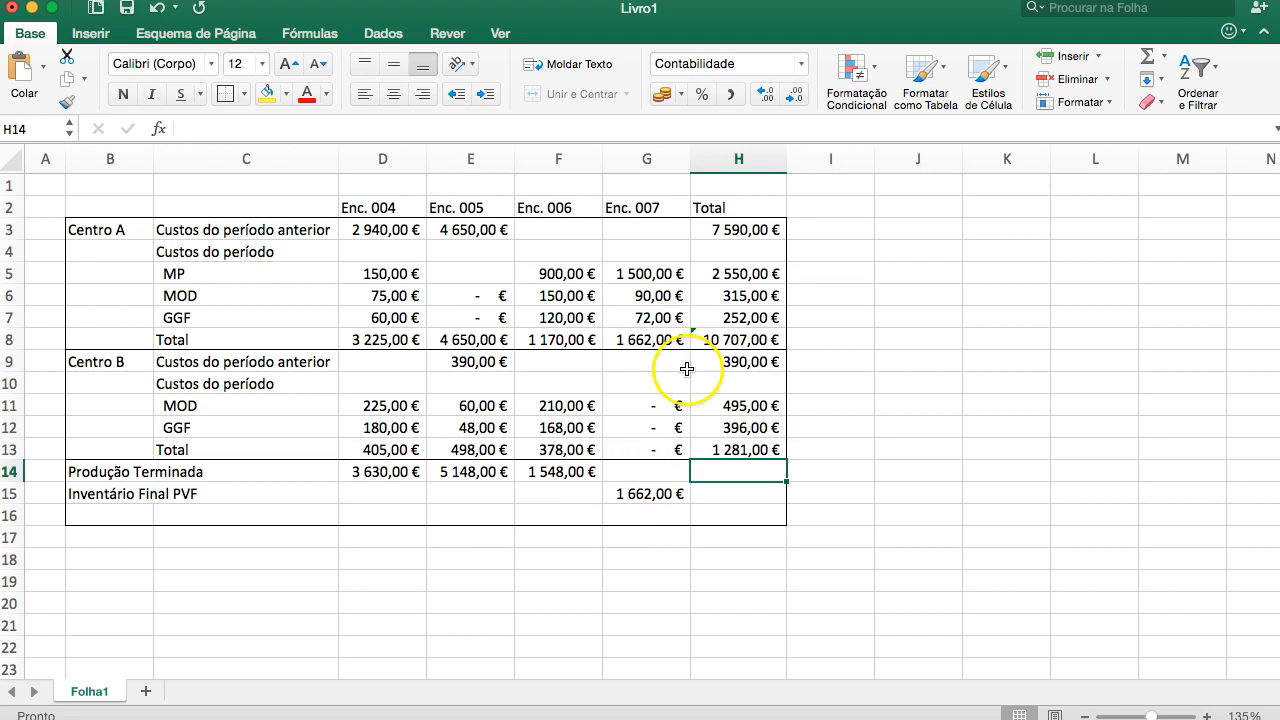
pyautogui.click(1143, 58)
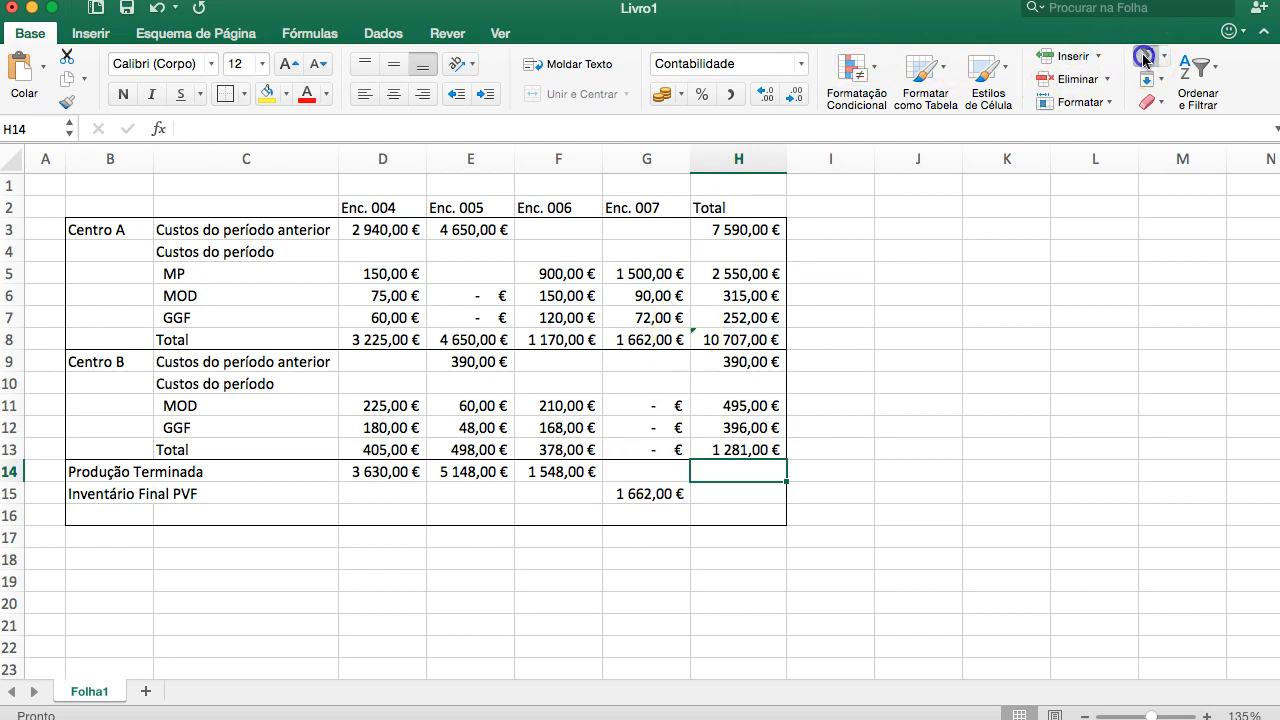
pyautogui.moveTo(390, 472); pyautogui.dragTo(622, 467)
pyautogui.press('Return')
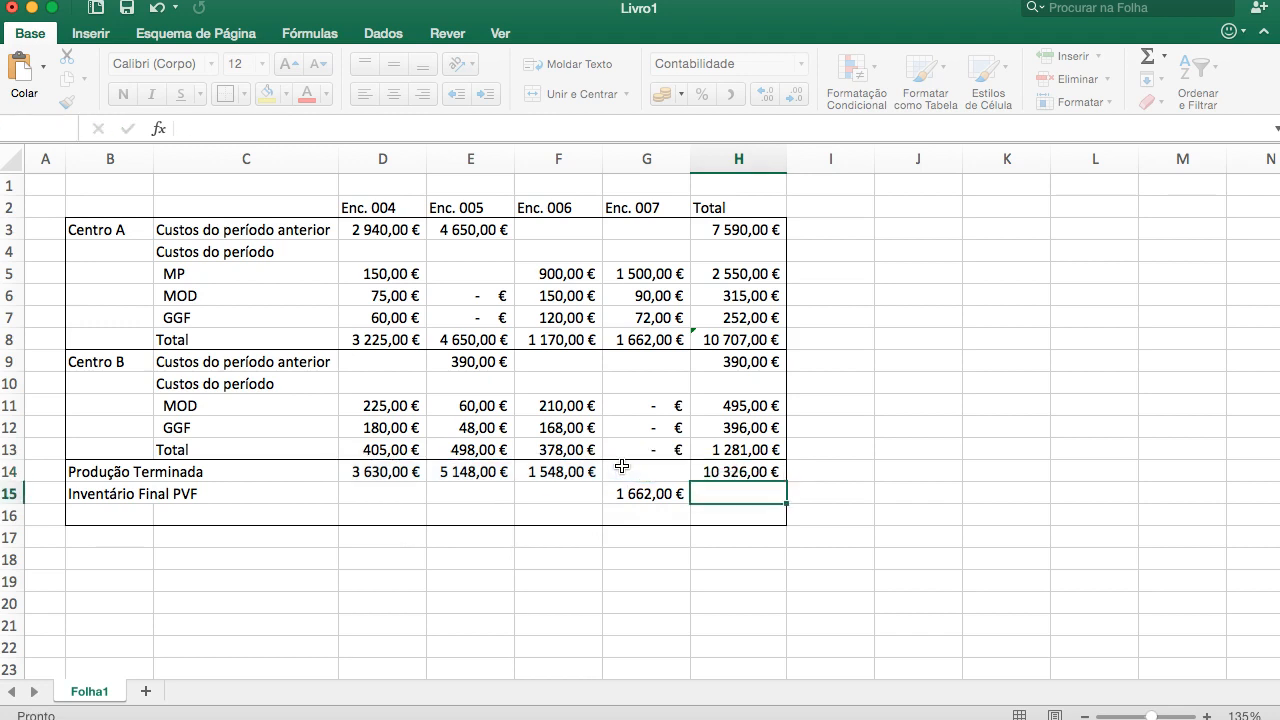
pyautogui.click(1145, 60)
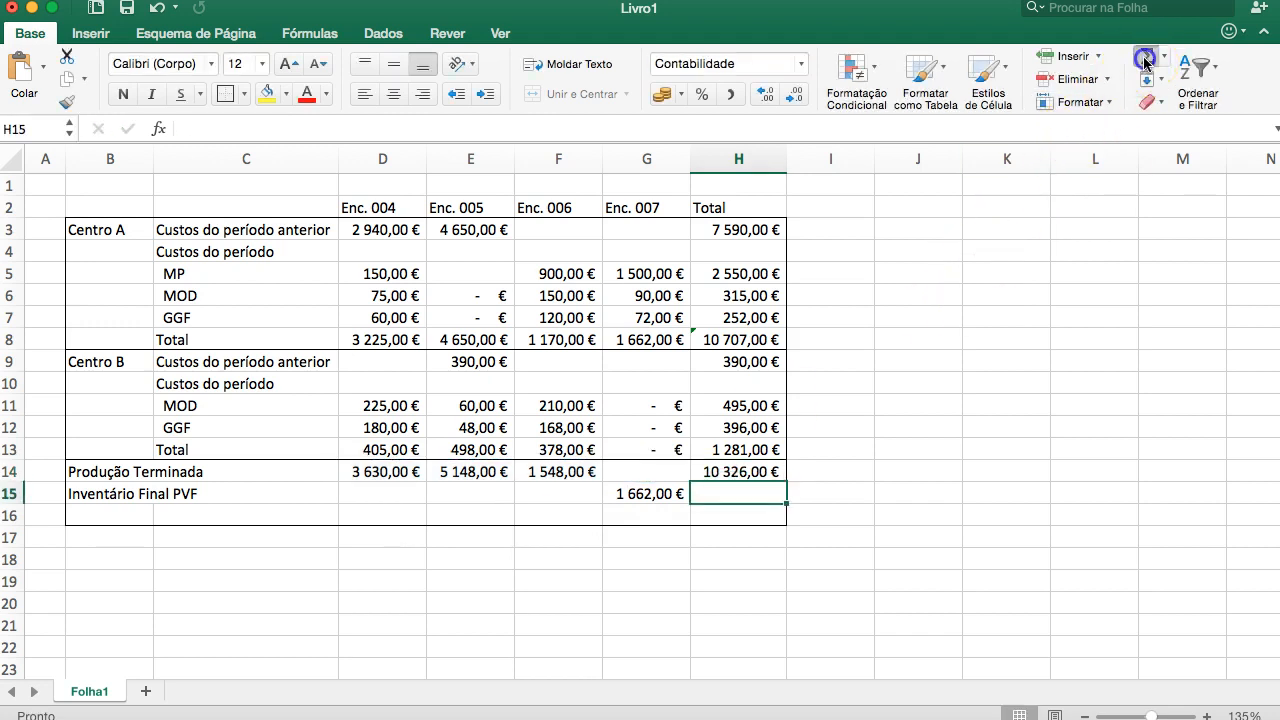
pyautogui.moveTo(388, 494); pyautogui.dragTo(622, 494)
pyautogui.press('Return')
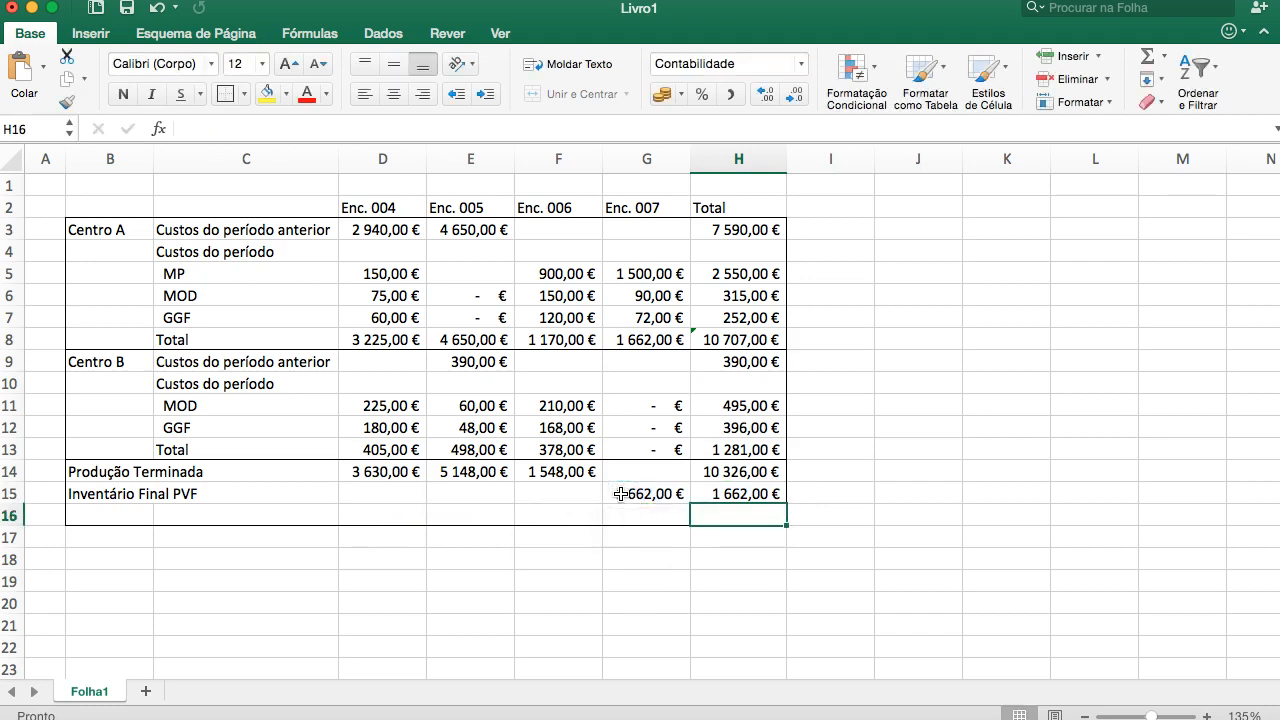
pyautogui.click(643, 493)
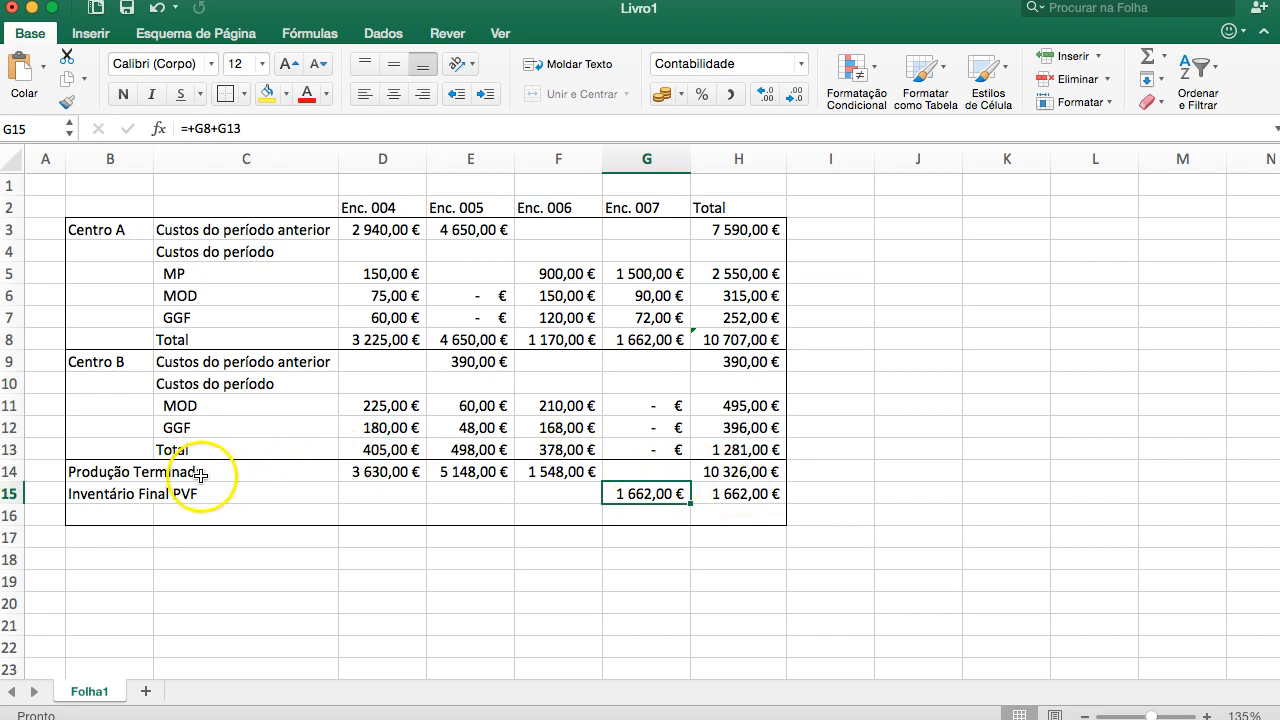
pyautogui.click(762, 474)
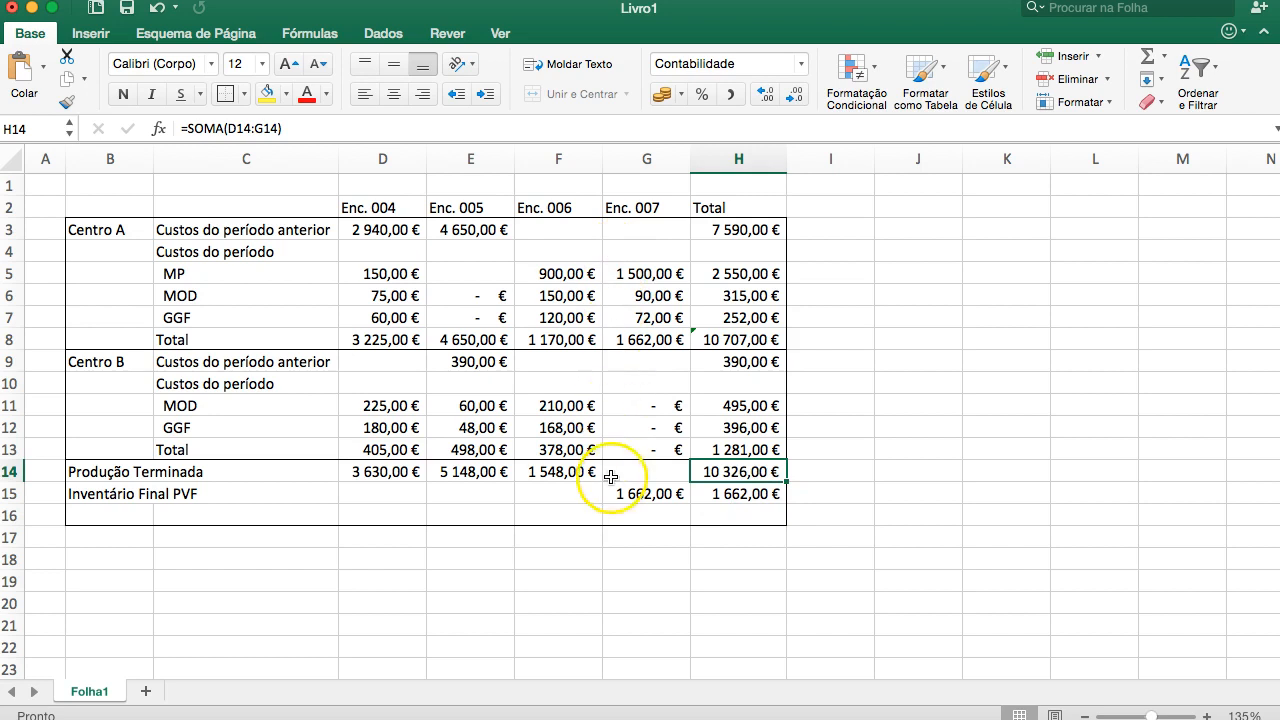
pyautogui.click(770, 497)
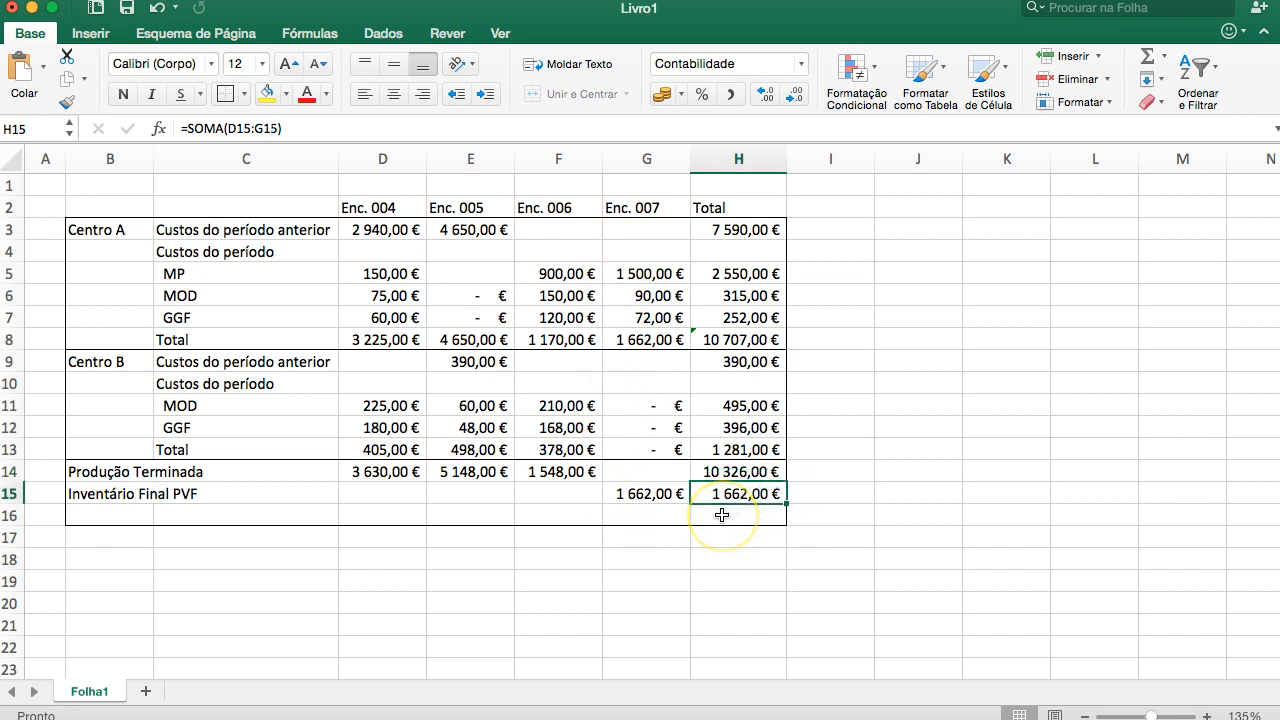